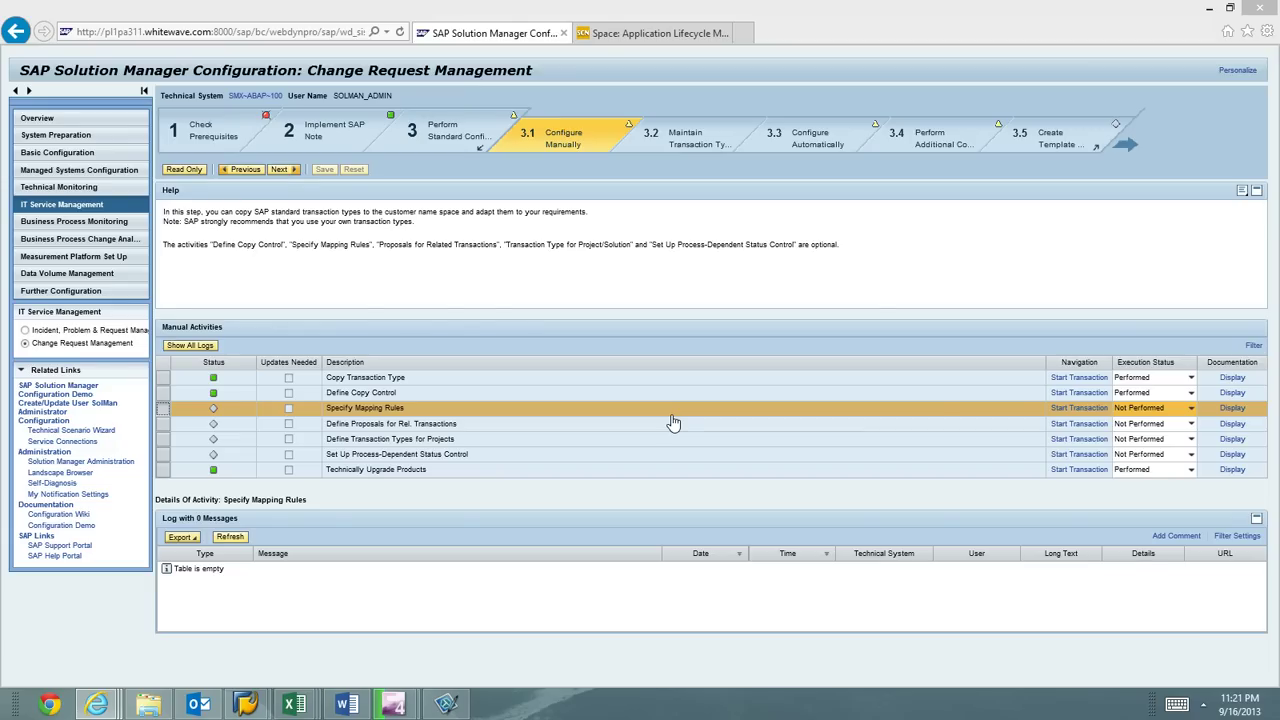
Step: Start the Specify Mapping Rules transaction and bring up the SAP GUI window
click(1068, 410)
click(165, 424)
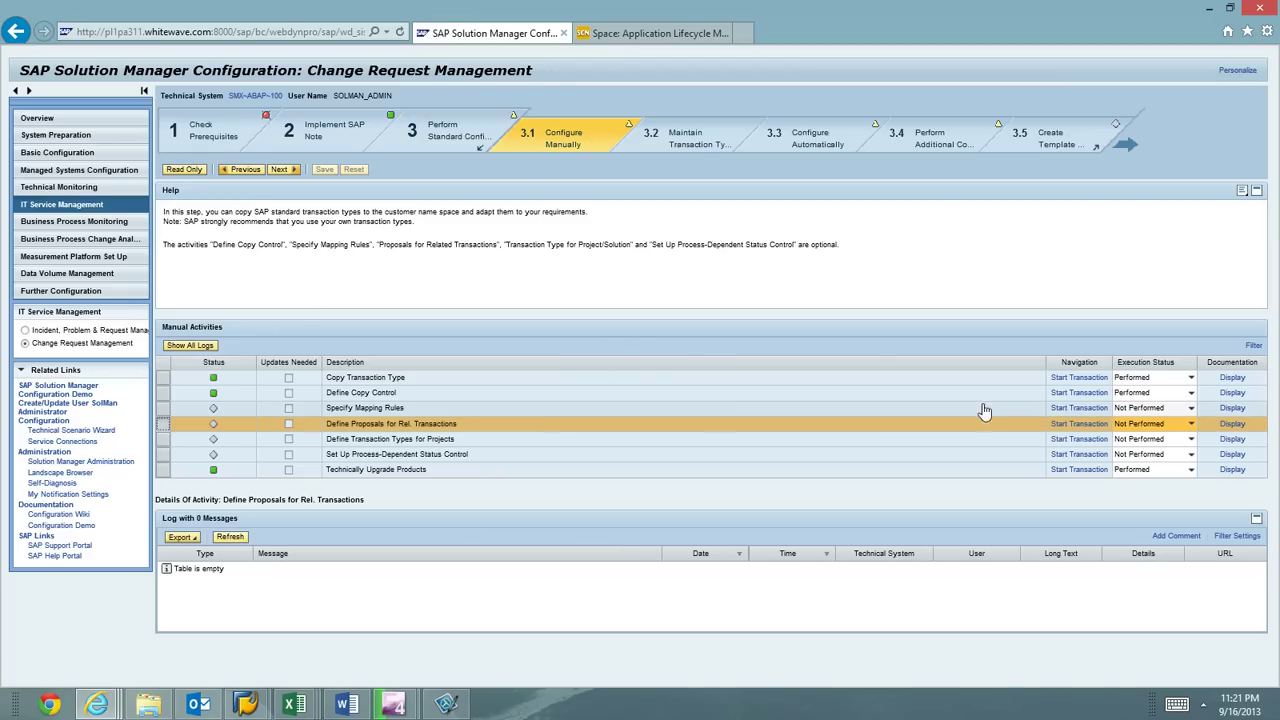
Step: Display view cluster AIC_VC_TRTY_MAP and switch its Copy Control Rules into change mode
click(1096, 416)
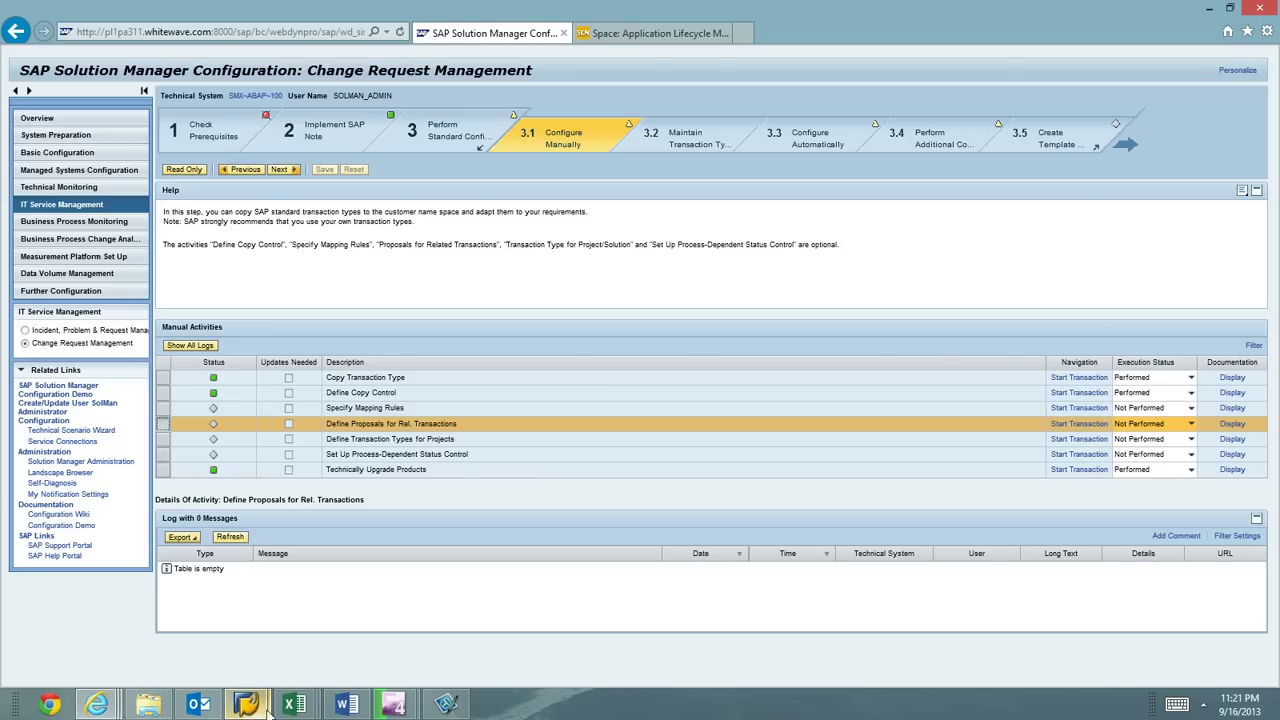
click(245, 705)
click(362, 622)
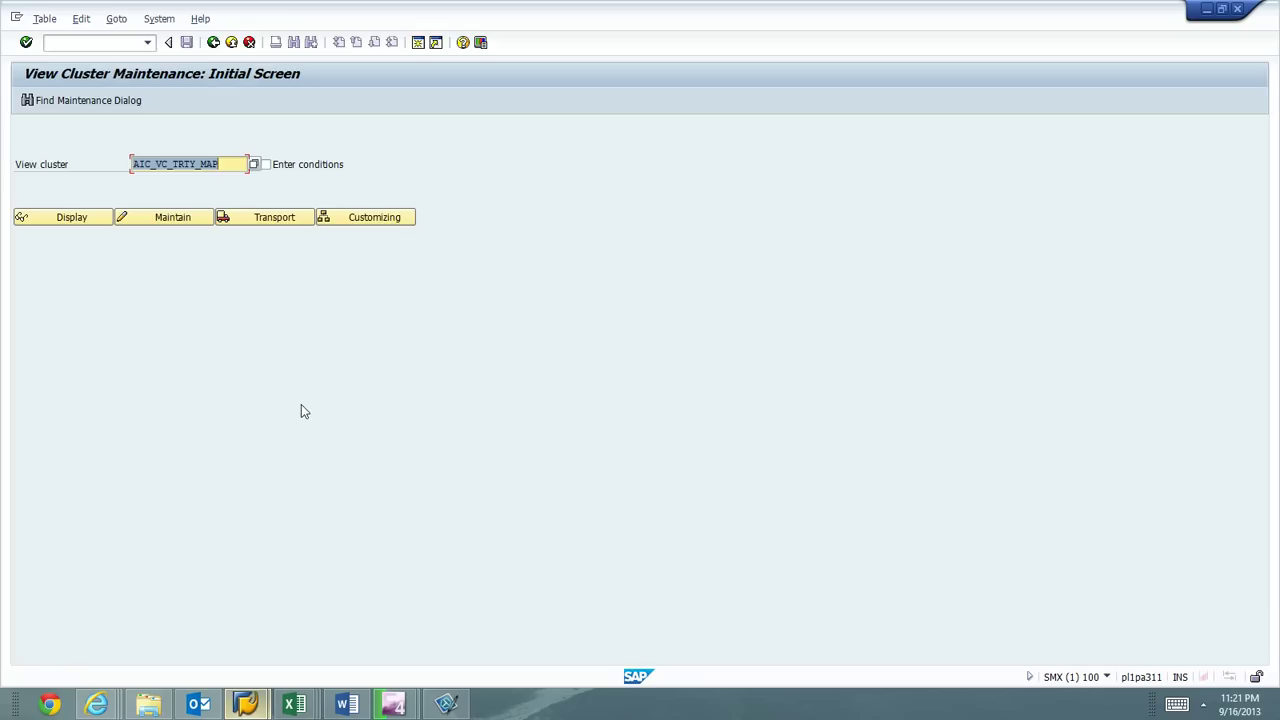
click(30, 218)
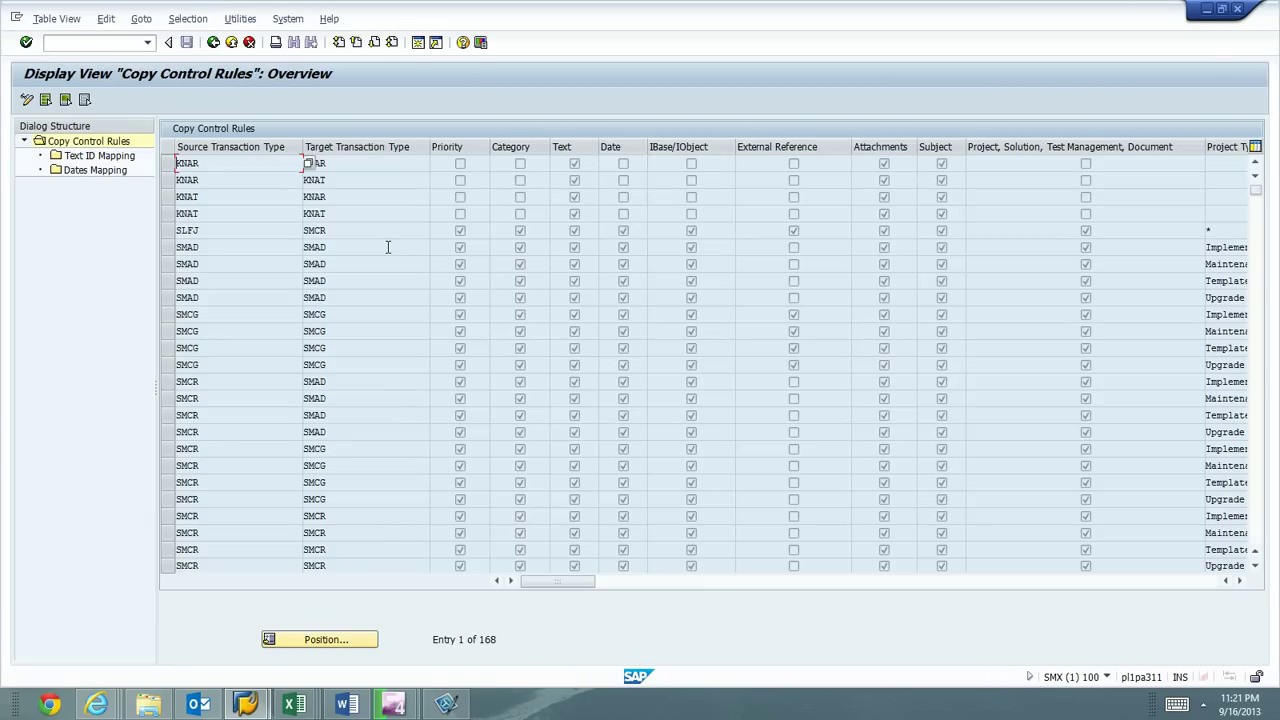
click(27, 99)
click(167, 247)
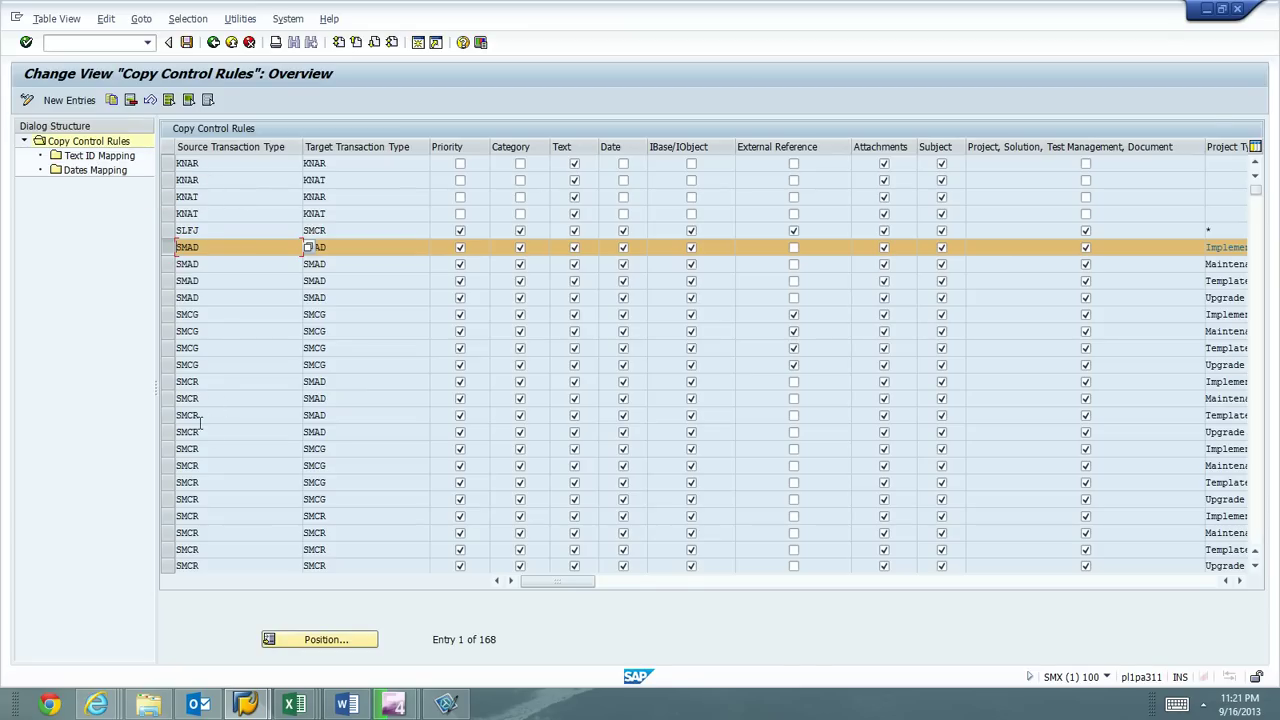
Step: Review the SMCR-to-SMMJ rule's Text ID and Dates mappings, then return to the rule list
click(212, 483)
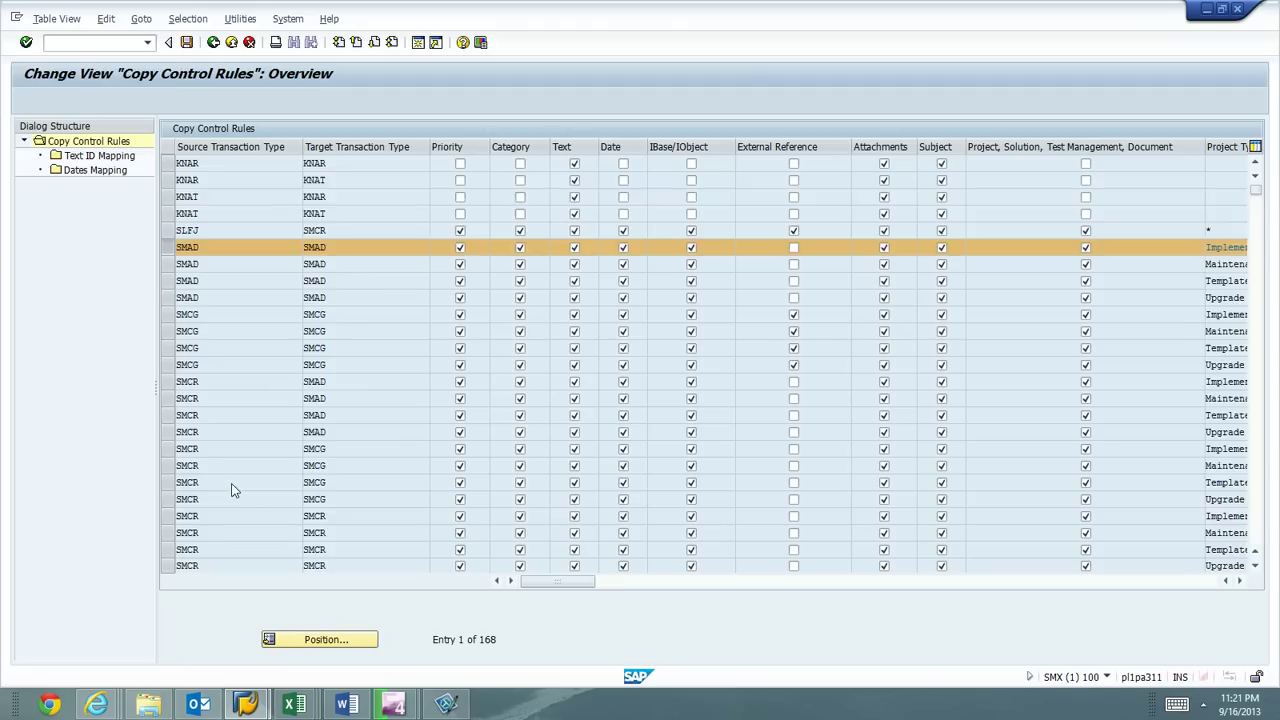
scroll(231, 489, down, 1)
scroll(250, 420, down, 1)
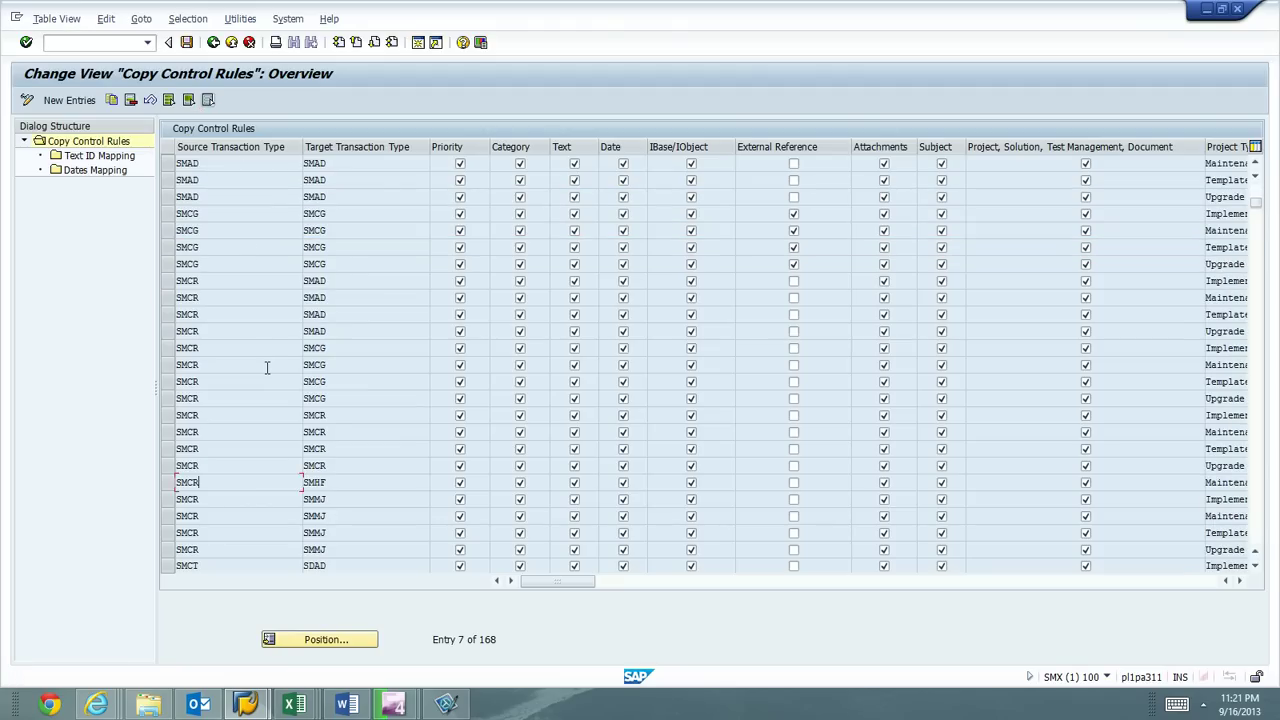
scroll(278, 375, down, 1)
scroll(250, 466, down, 4)
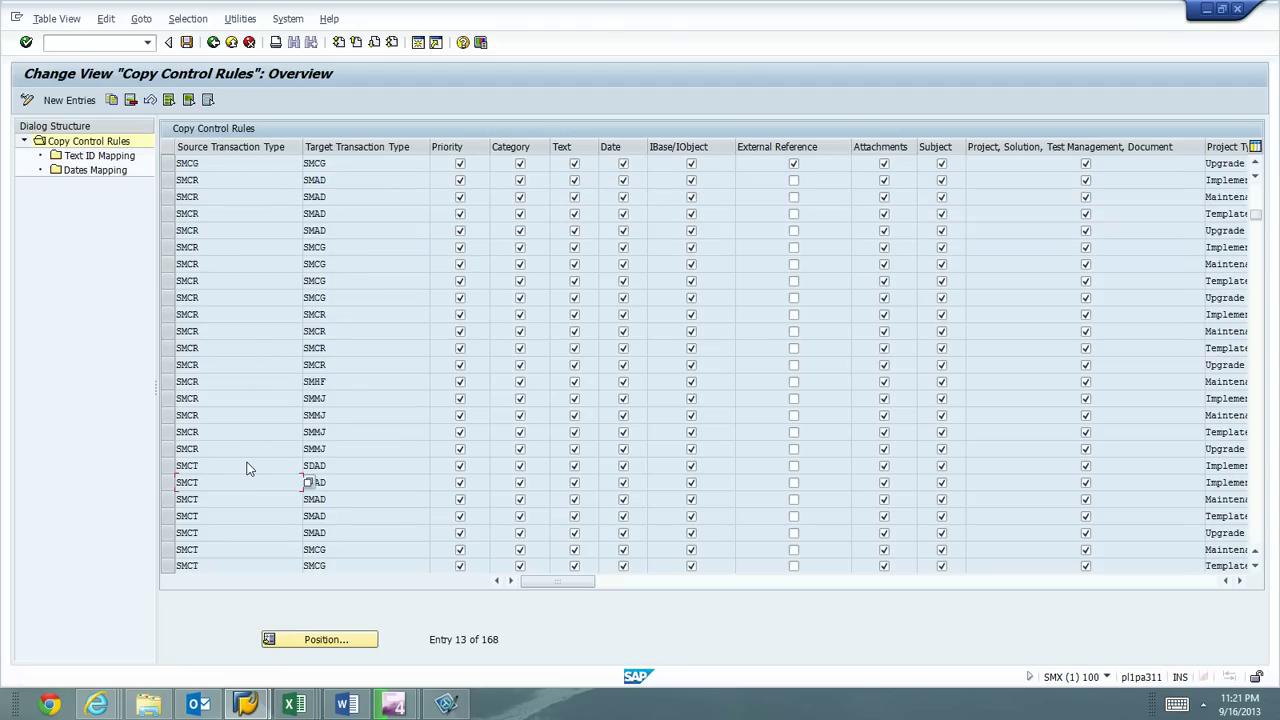
scroll(245, 470, down, 3)
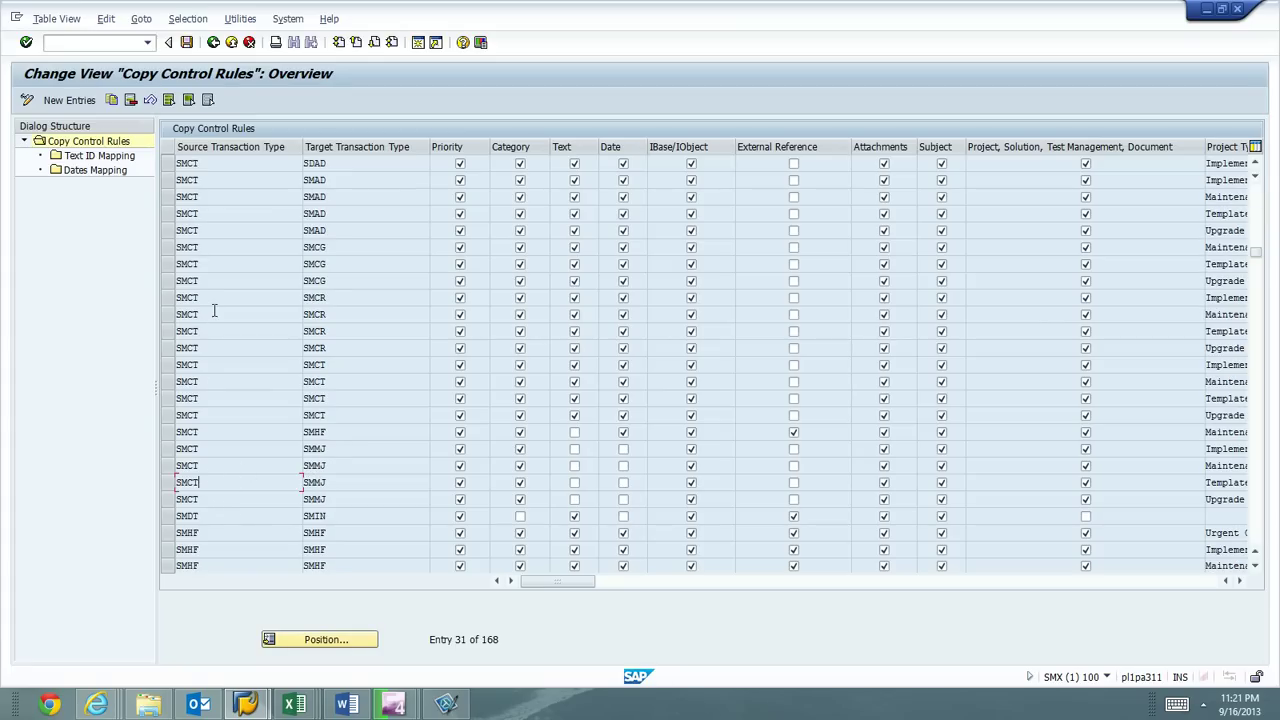
scroll(228, 311, up, 1)
scroll(257, 306, up, 2)
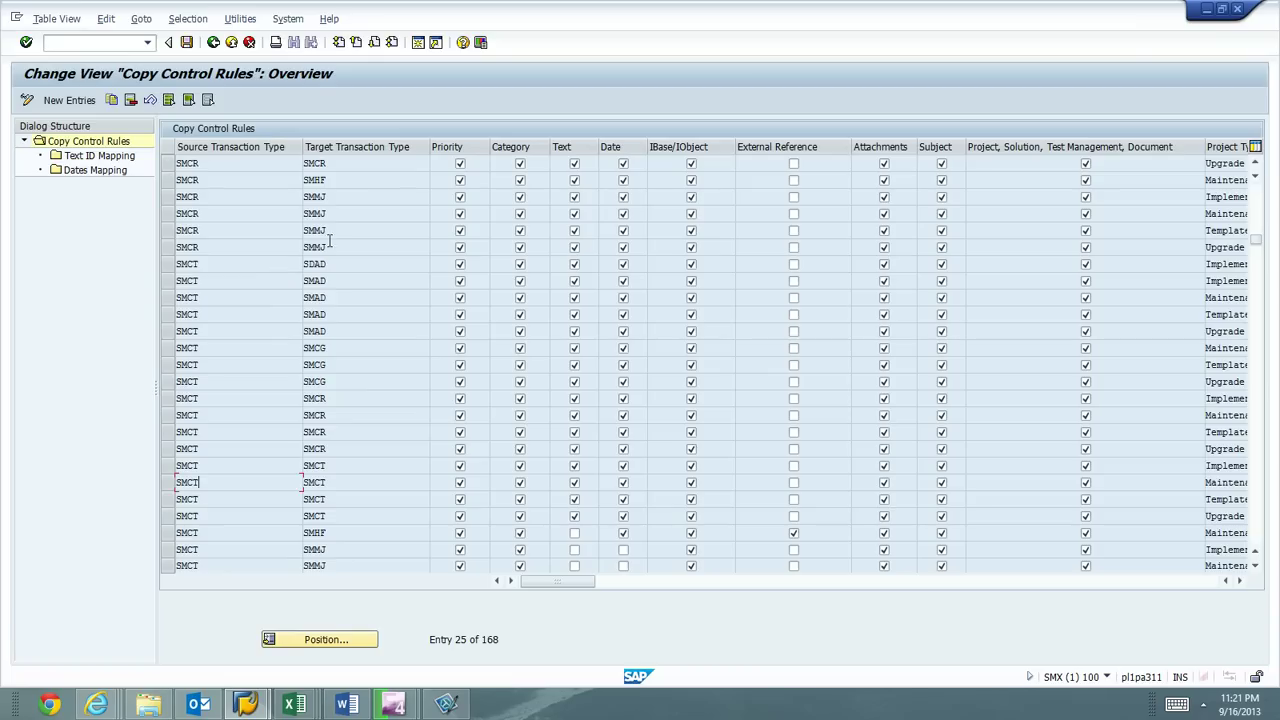
click(168, 247)
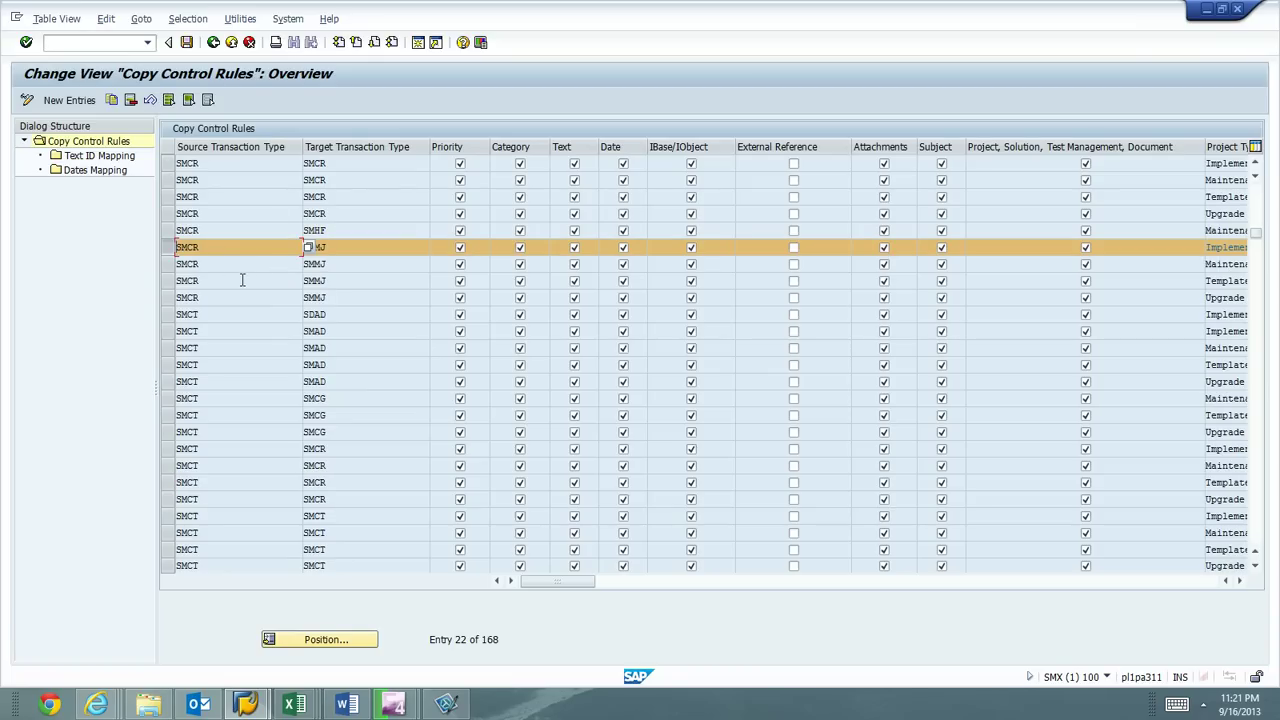
double_click(99, 156)
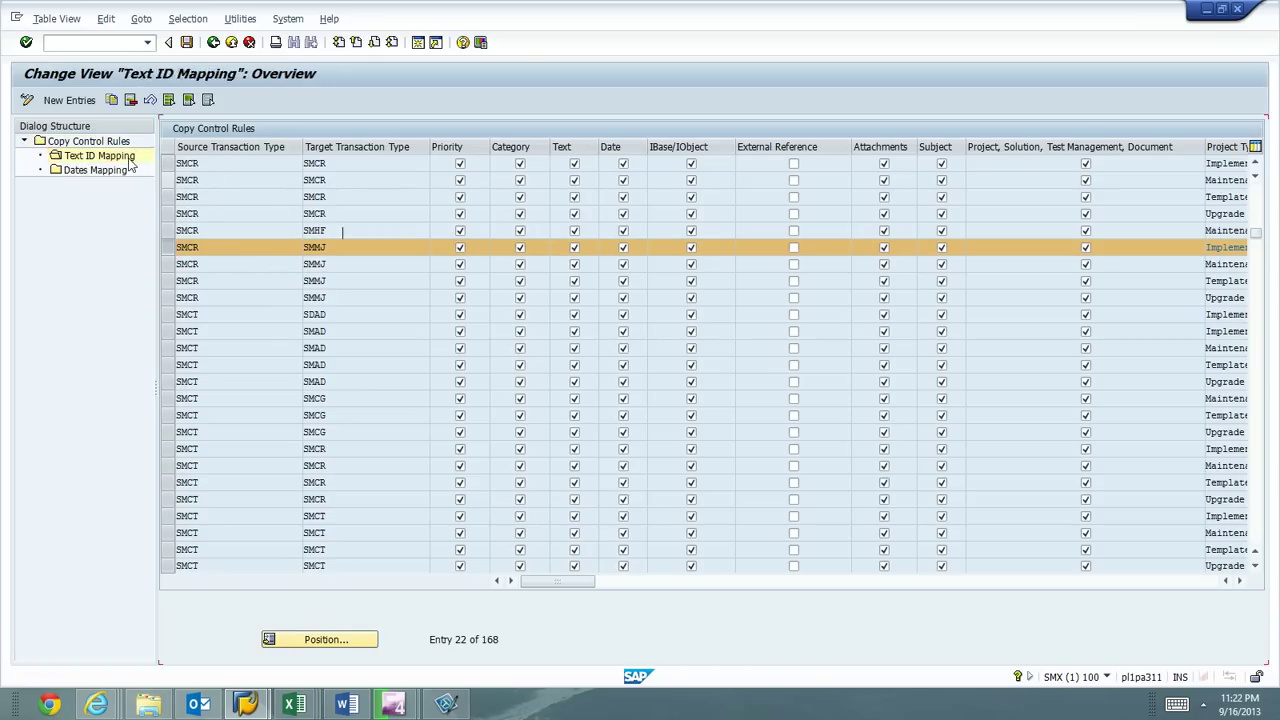
double_click(118, 172)
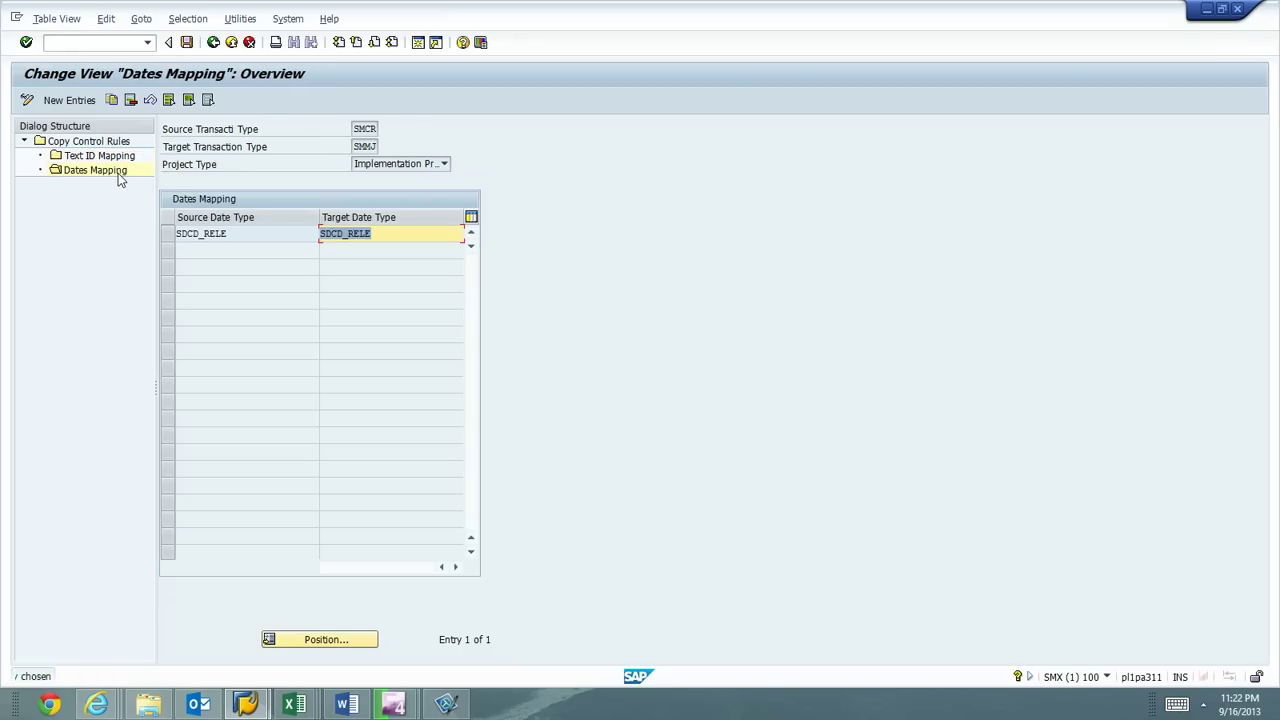
double_click(100, 141)
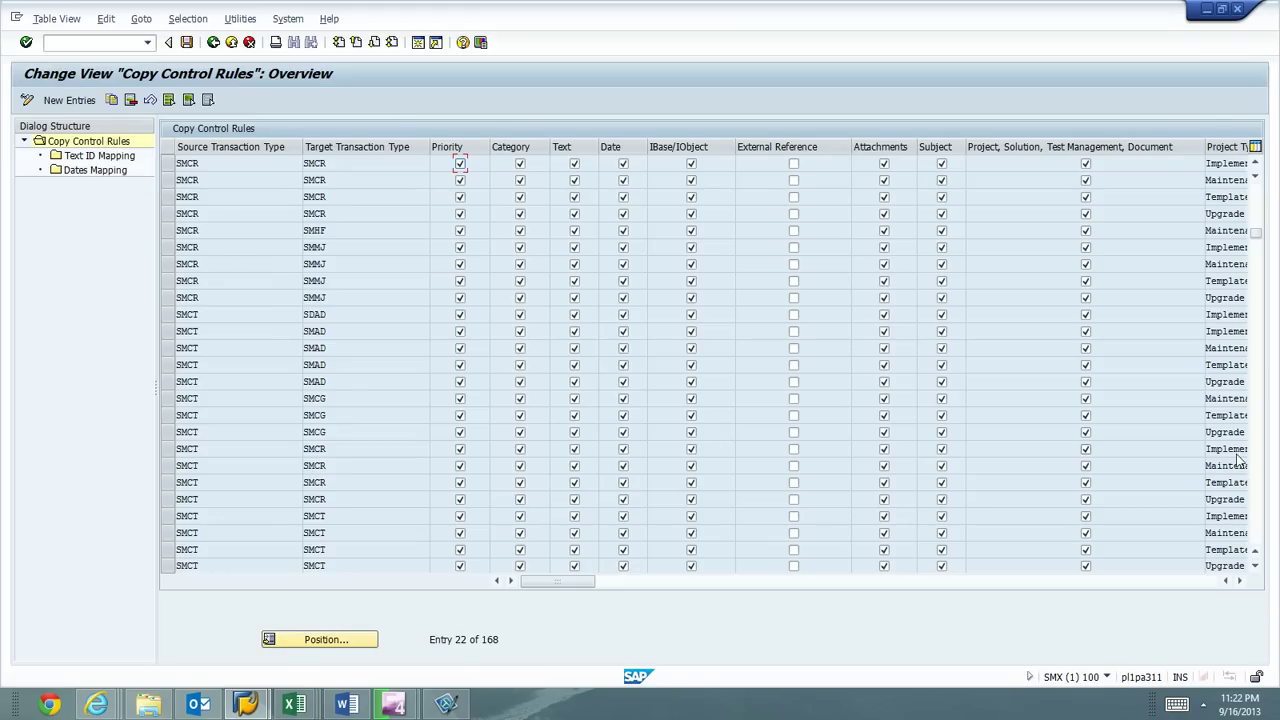
Step: Page down the Copy Control Rules until the custom ZMAD entries are visible
click(1256, 500)
click(1258, 500)
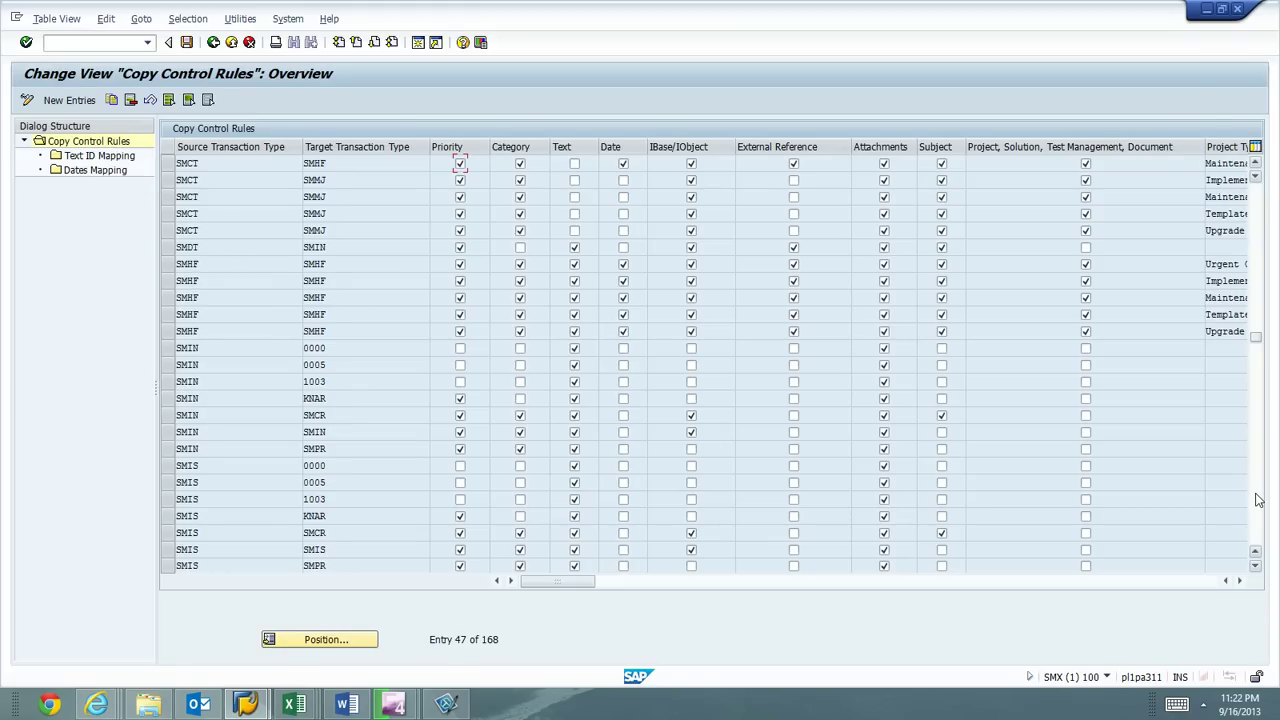
click(1264, 500)
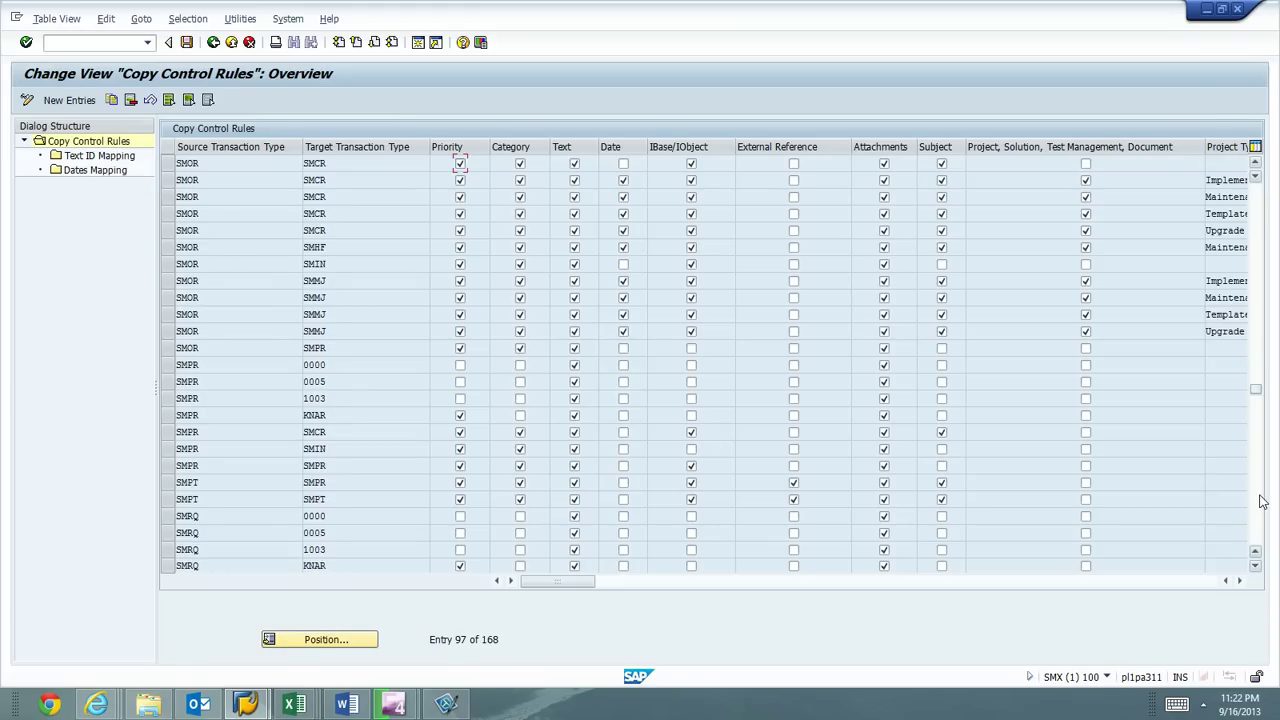
click(1260, 500)
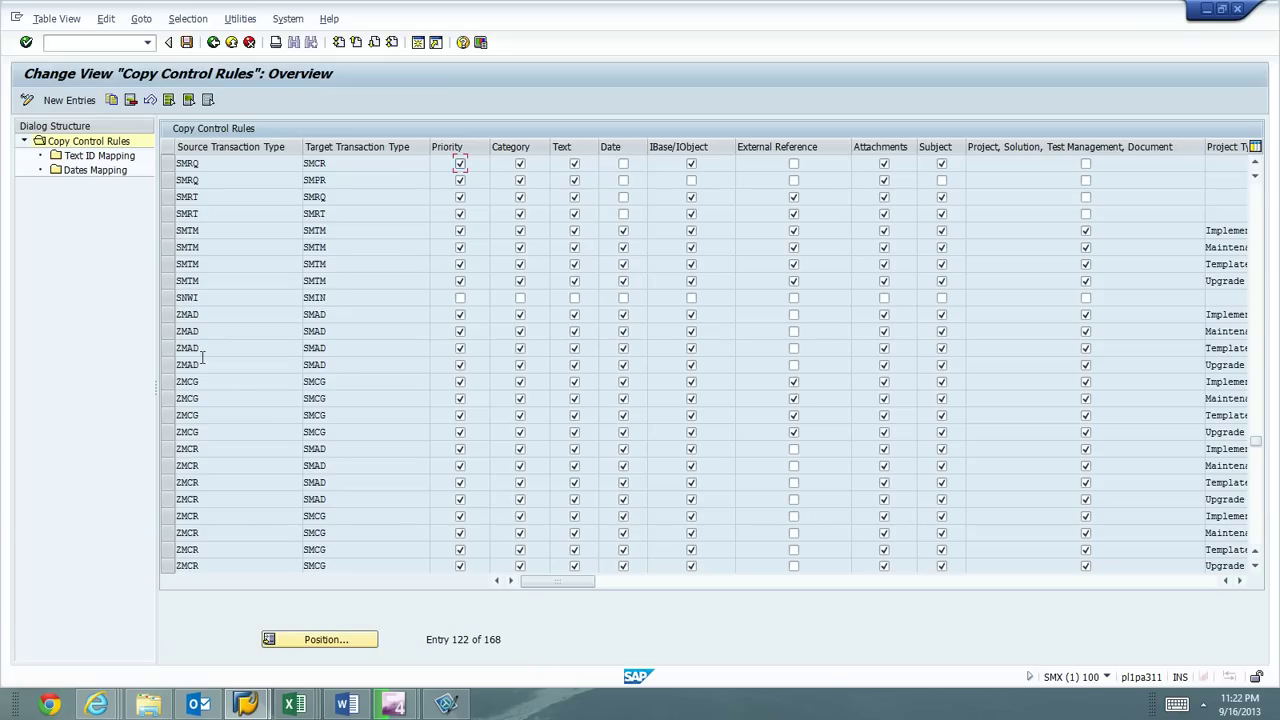
Step: Copy the first ZMAD-to-SMAD rule as a new rule targeting ZMAD
click(168, 314)
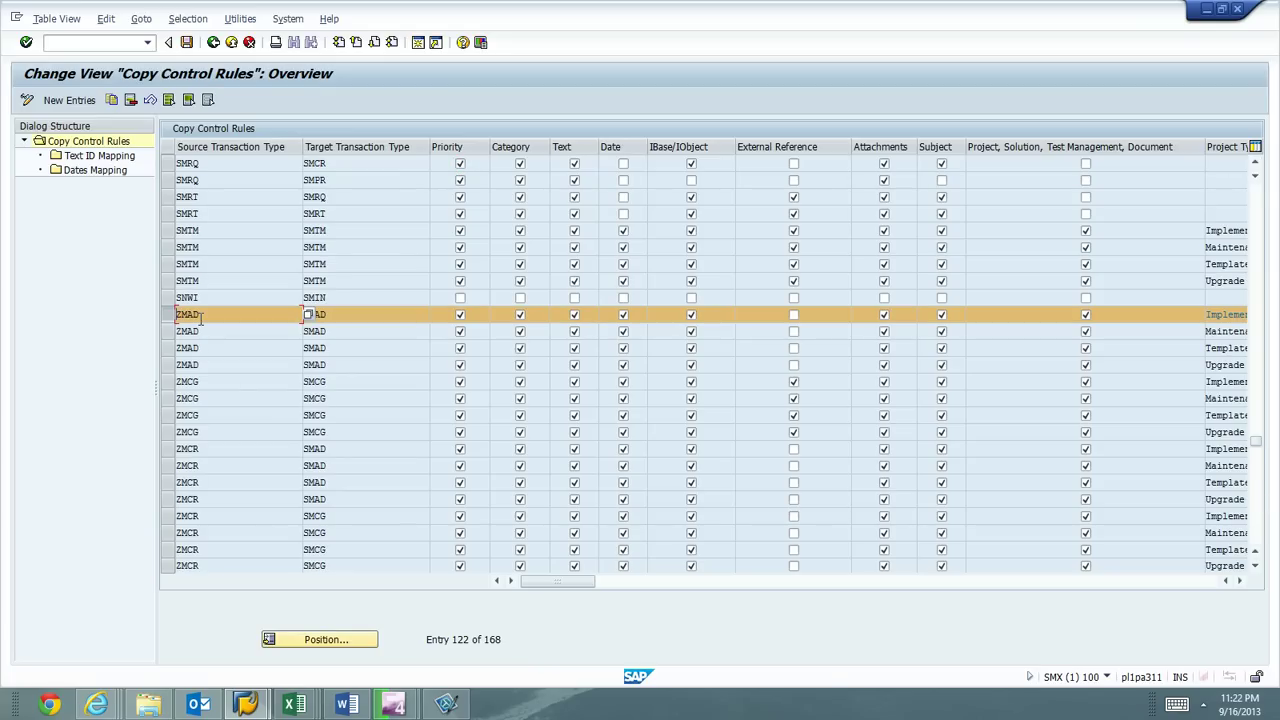
click(111, 103)
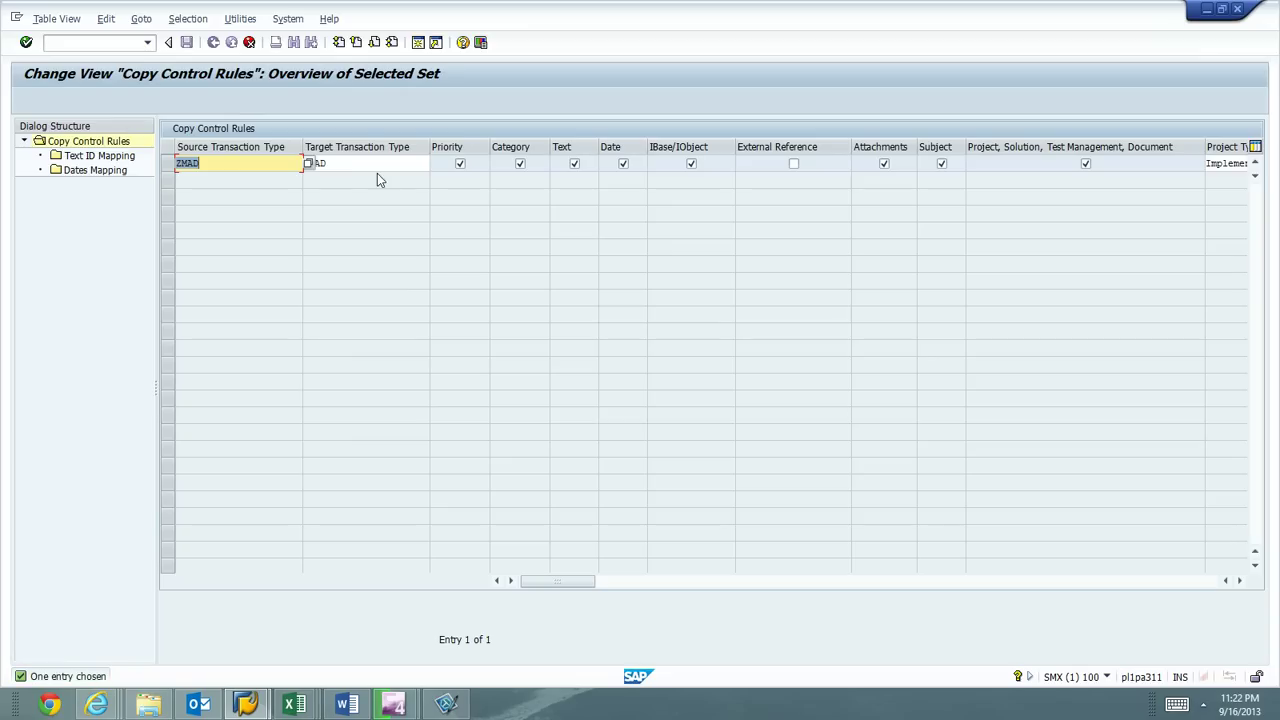
click(357, 162)
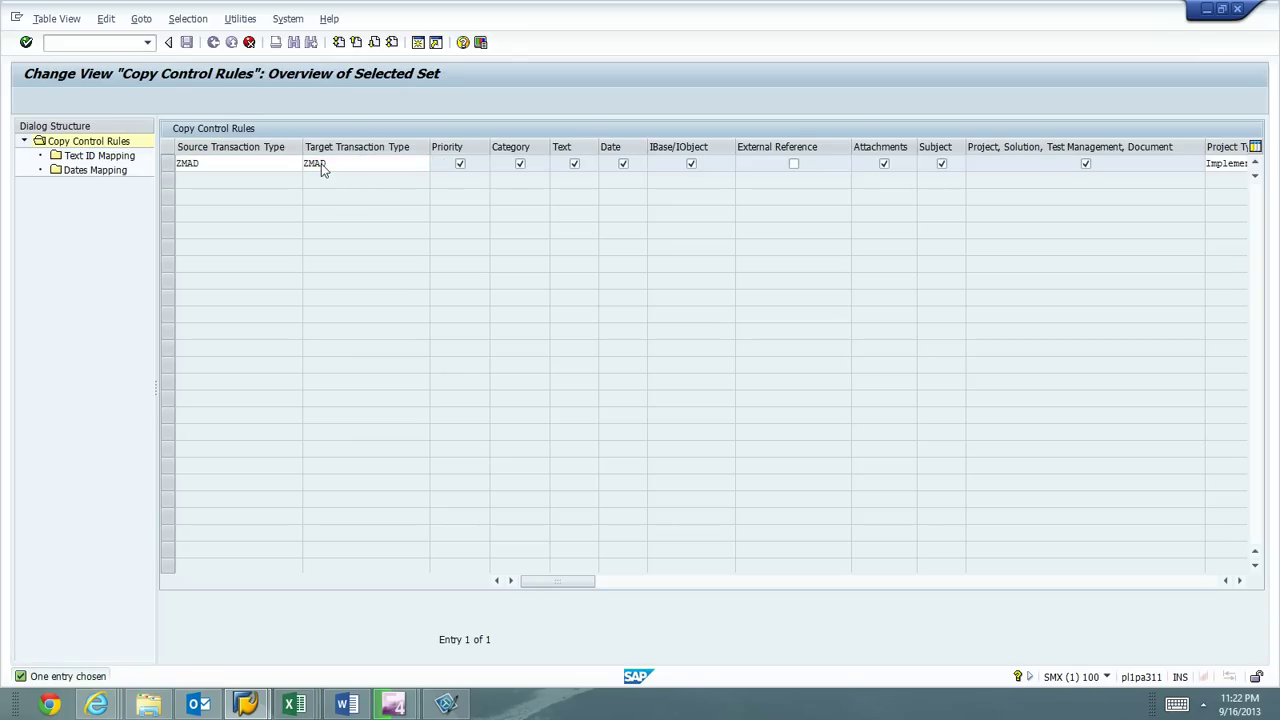
key(Return)
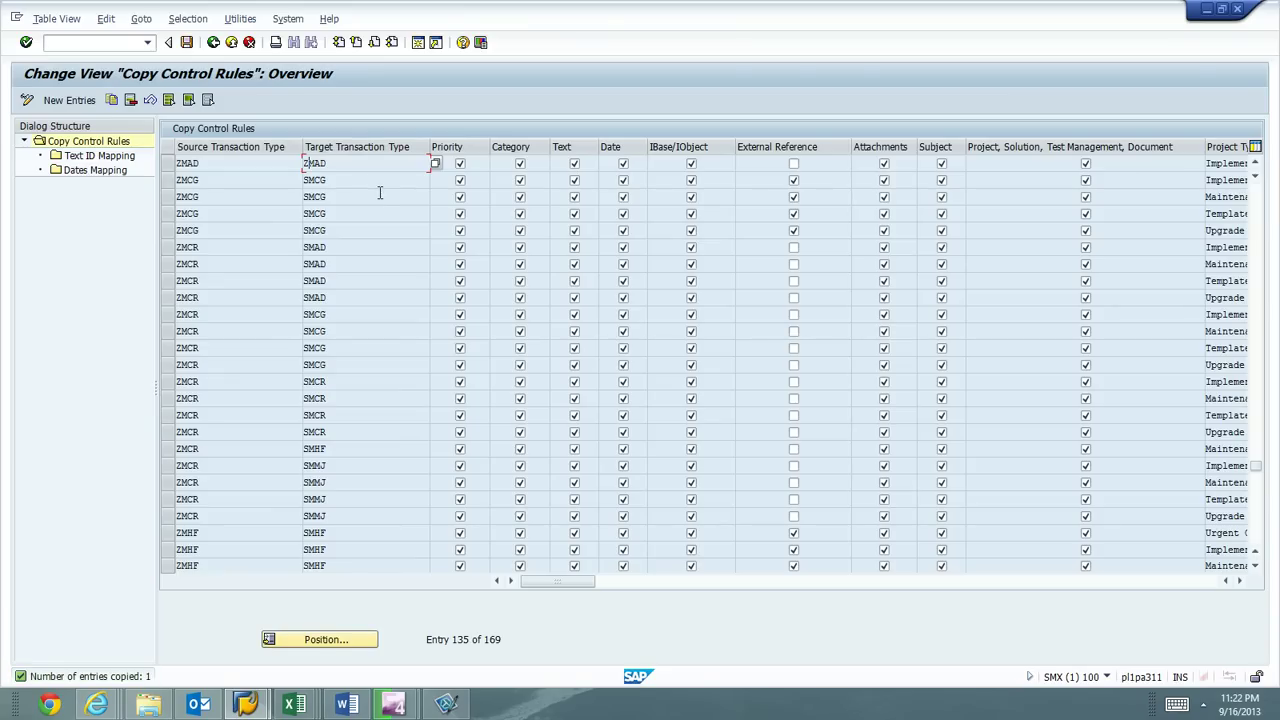
Step: Copy the Maintenance, Template and Upgrade ZMAD-to-SMAD rules with ZMAD targets and save
scroll(380, 193, up, 1)
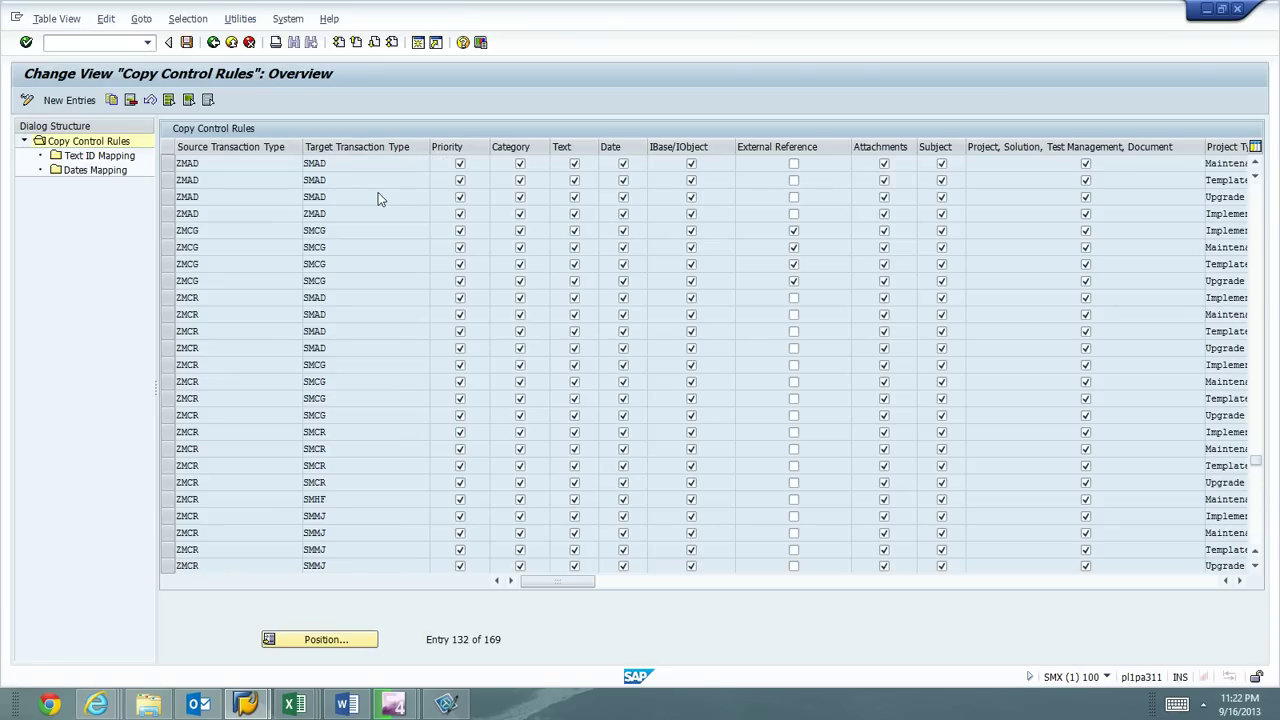
scroll(356, 193, up, 1)
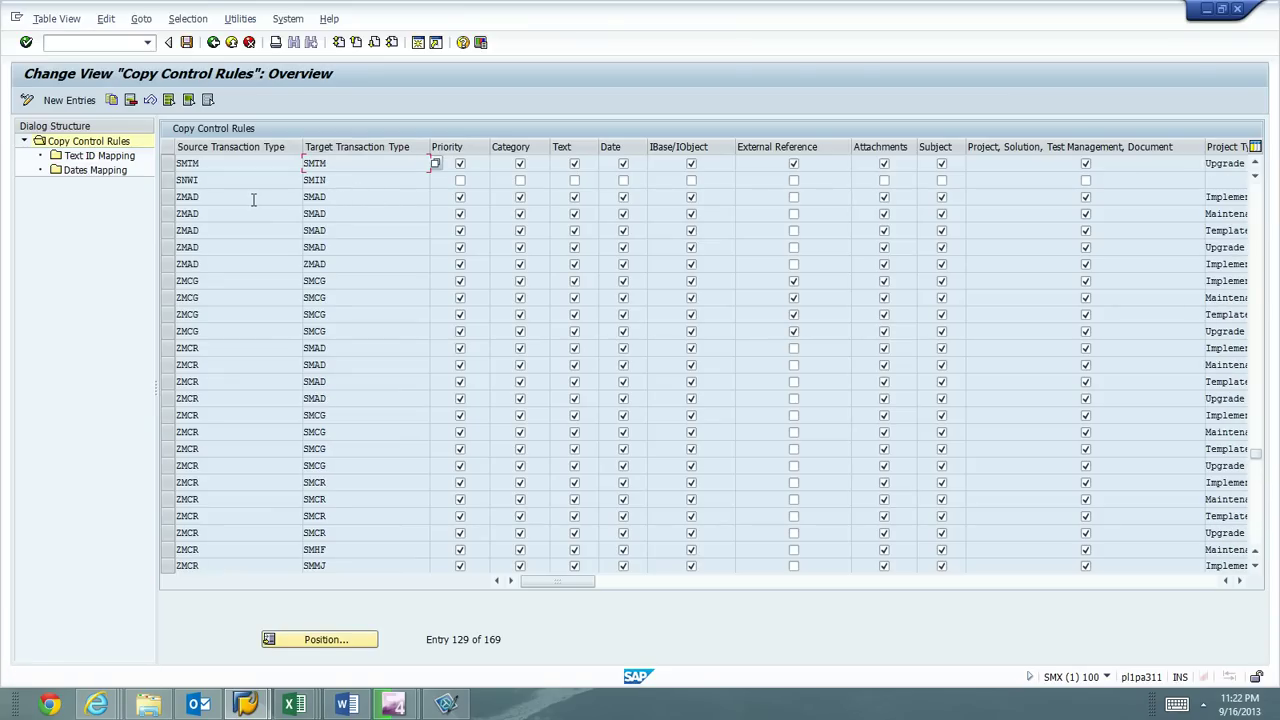
drag(167, 197, 170, 252)
click(111, 100)
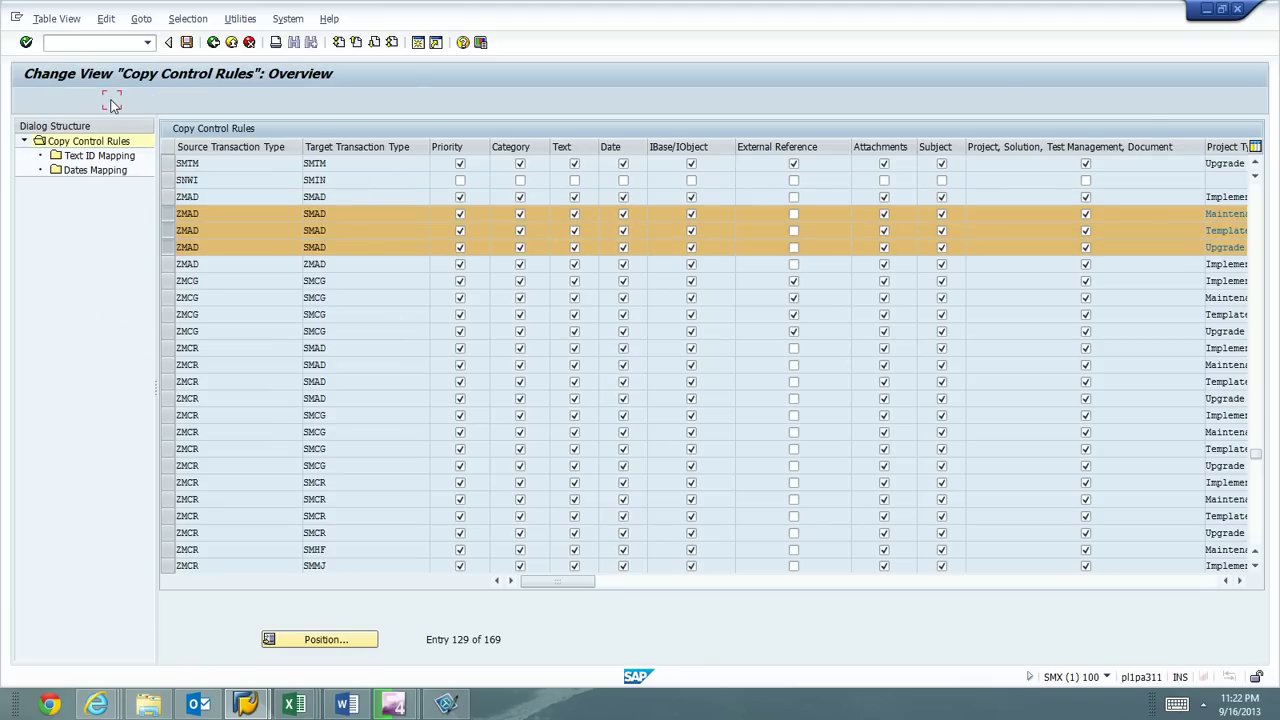
click(364, 170)
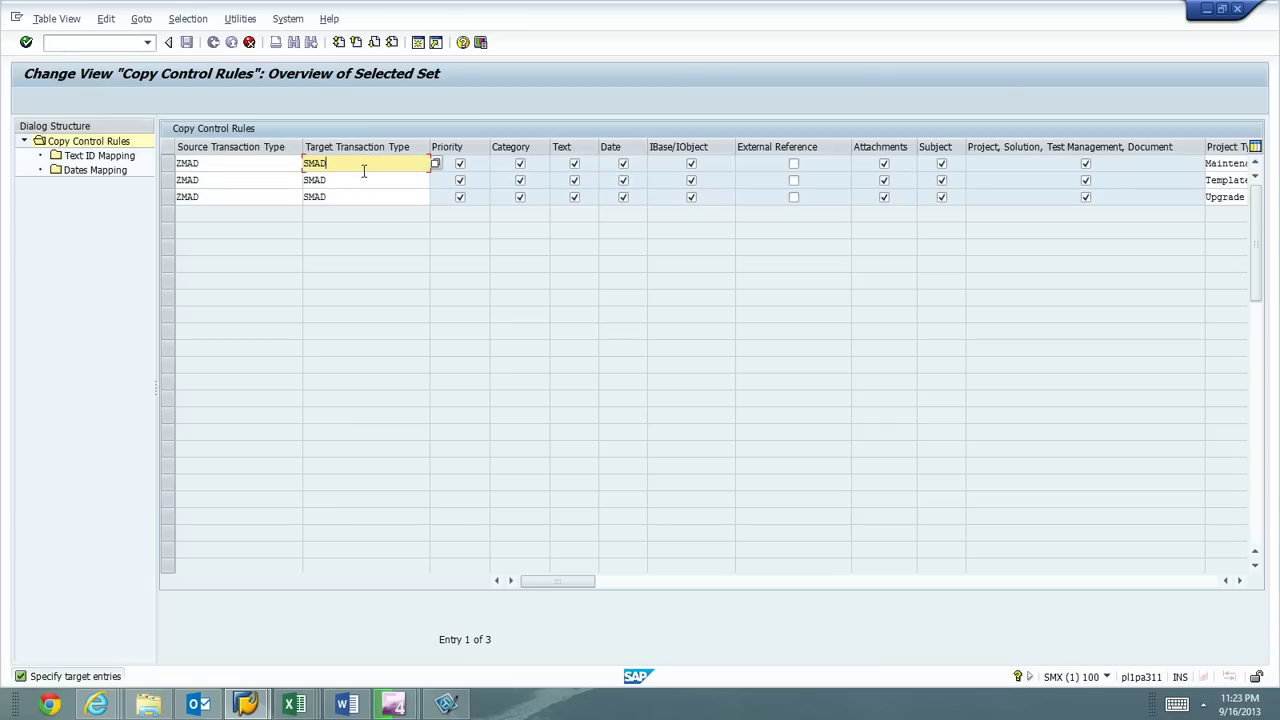
text(Z)
key(Down)
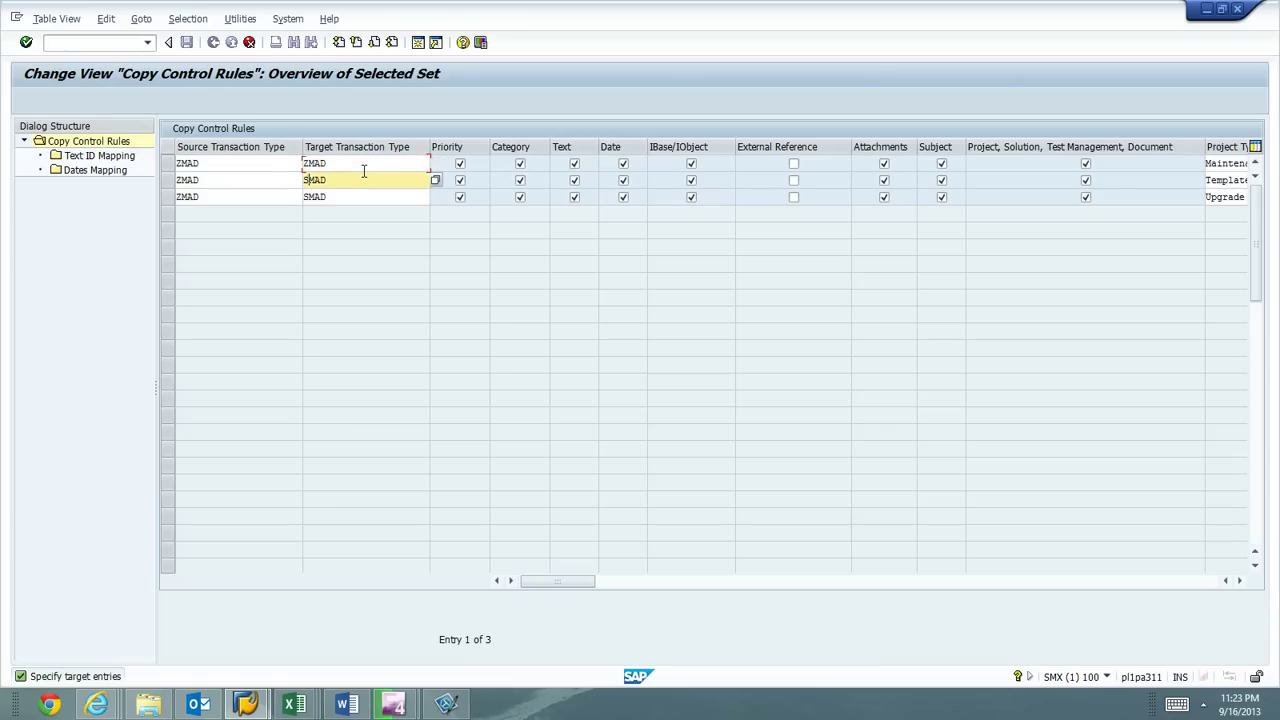
text(Z)
key(Down)
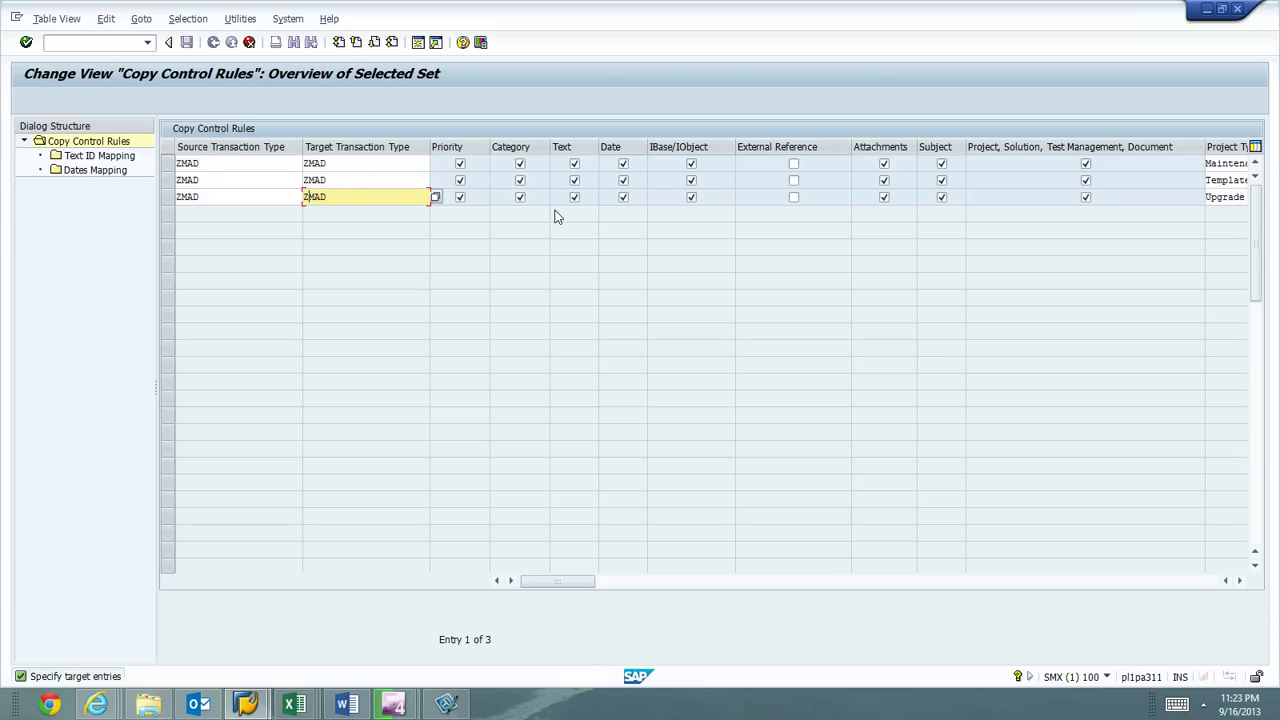
key(Return)
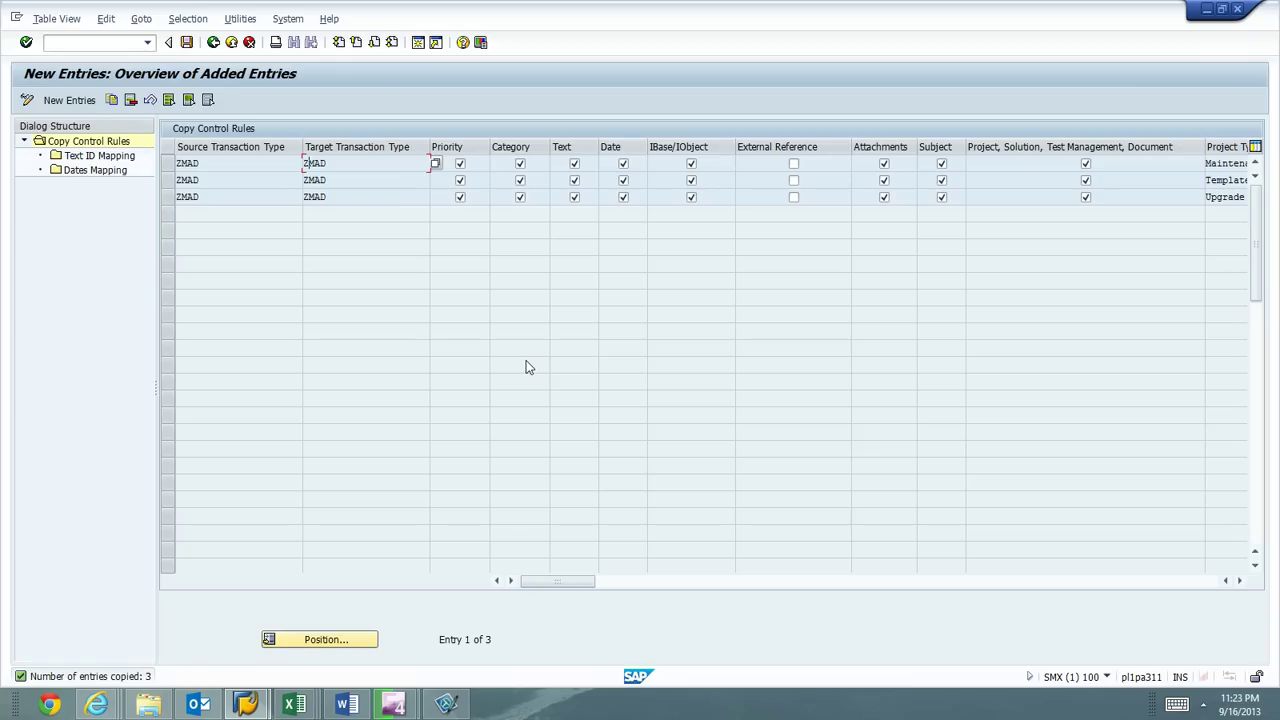
double_click(113, 142)
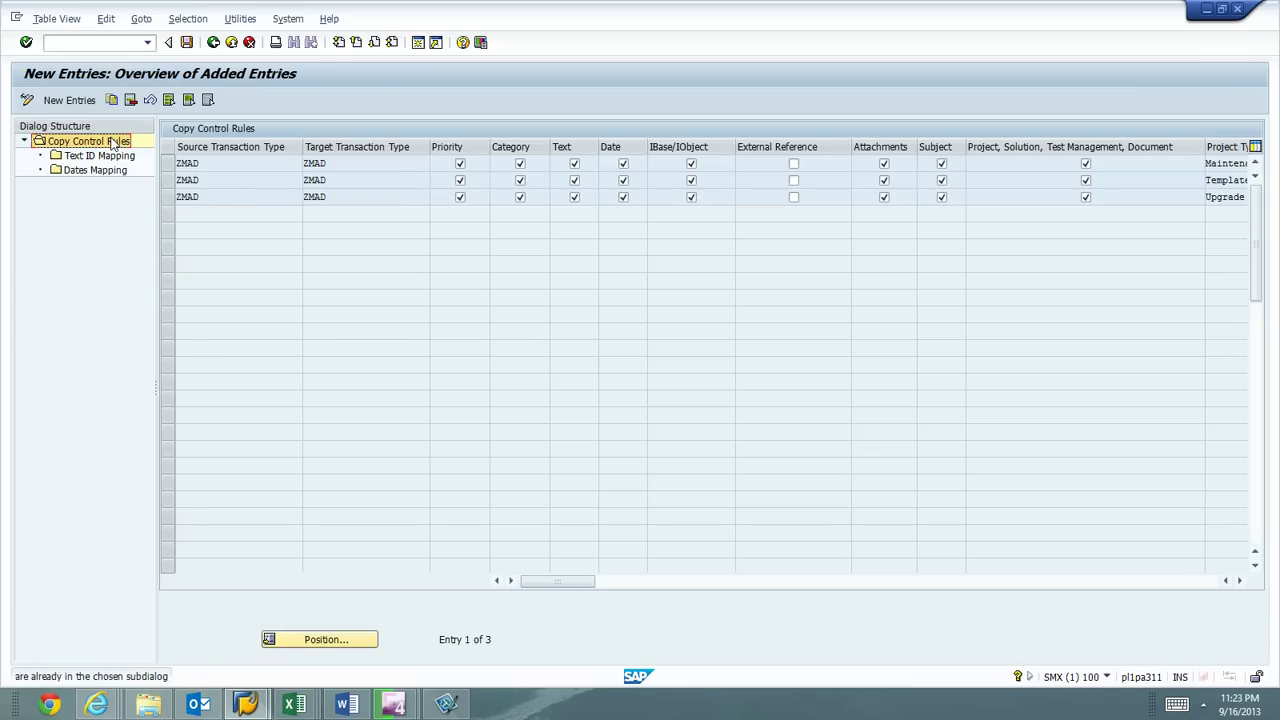
click(187, 44)
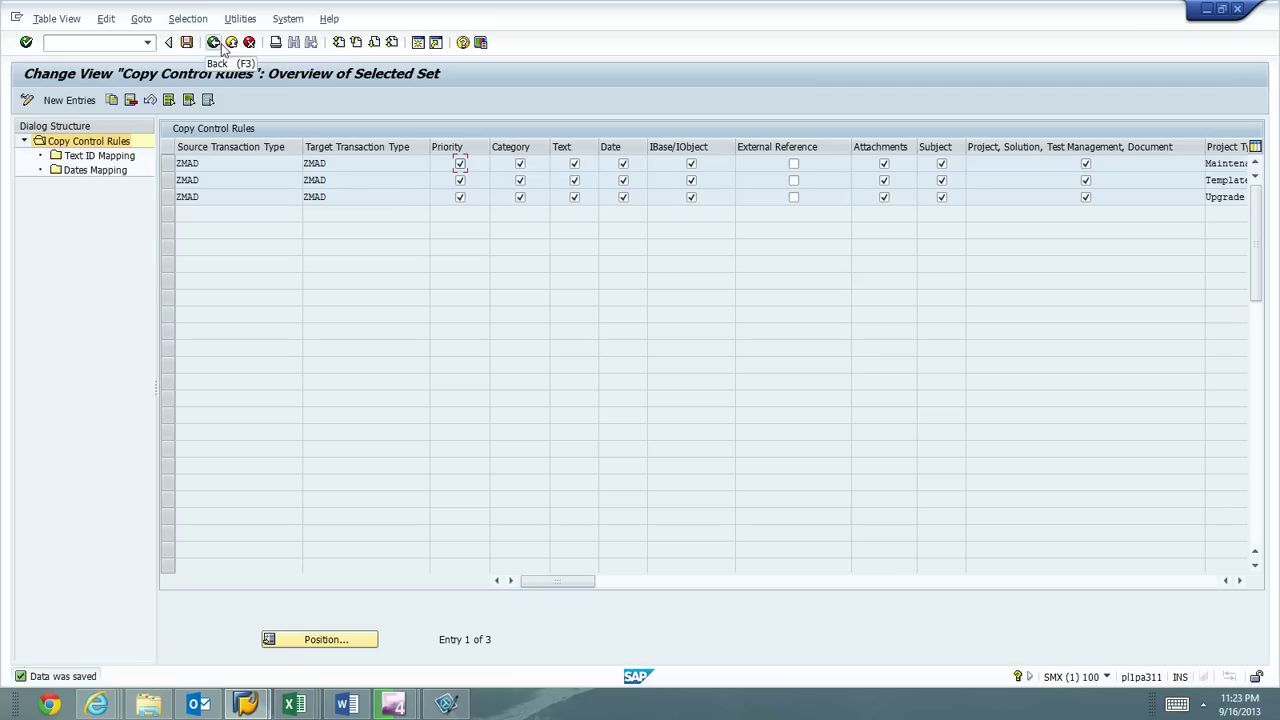
Step: Delete the four ZMAD-to-SMAD rules and save the deletion
click(214, 43)
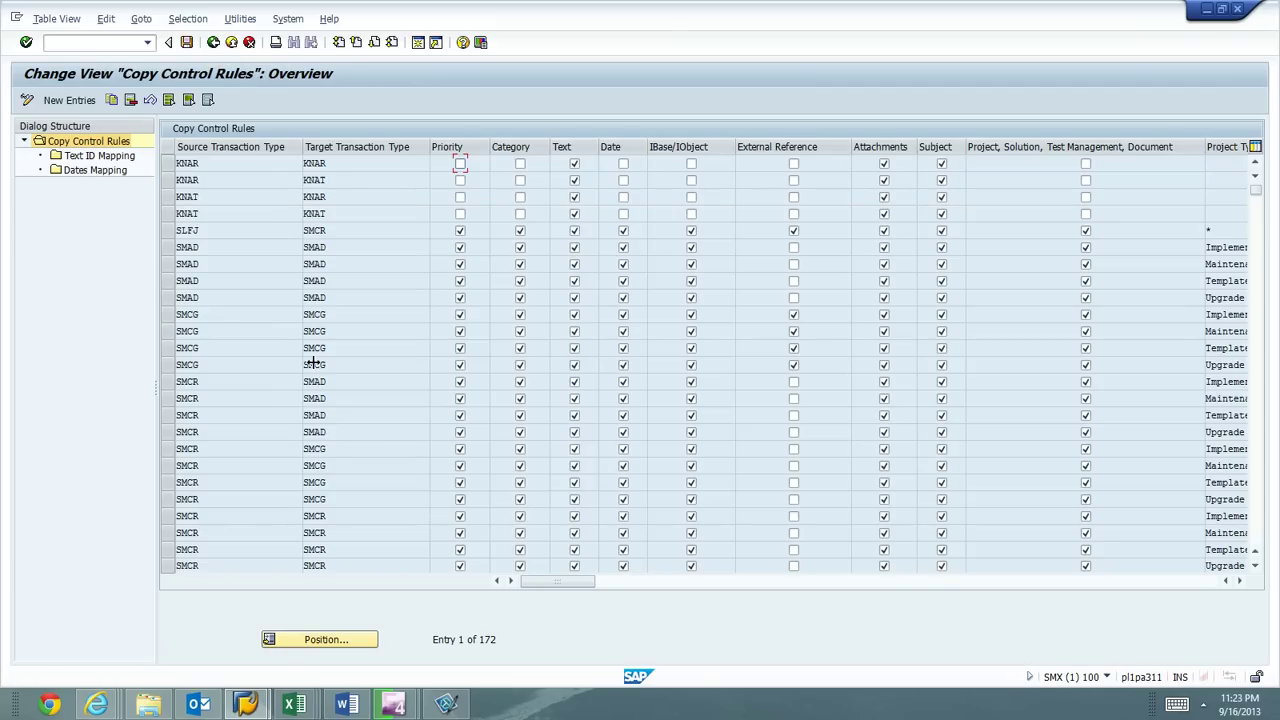
click(268, 372)
key(Page_Down)
key(Page_Down)
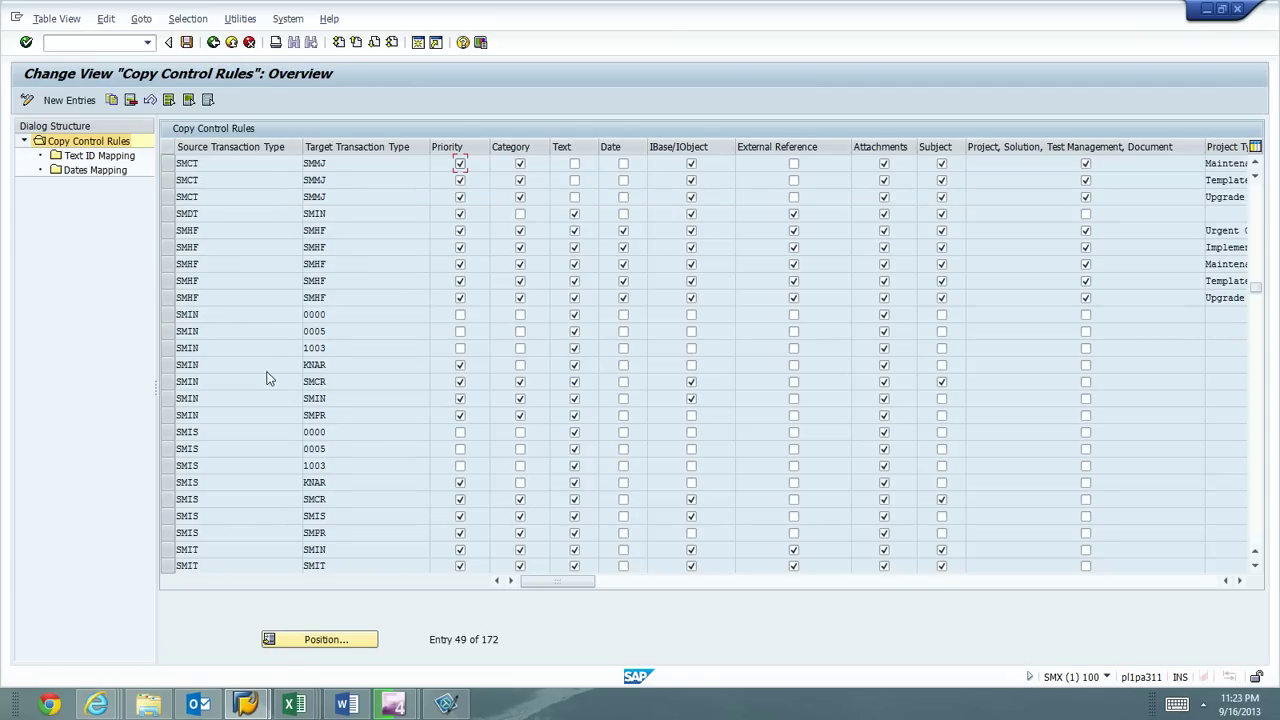
key(Page_Down)
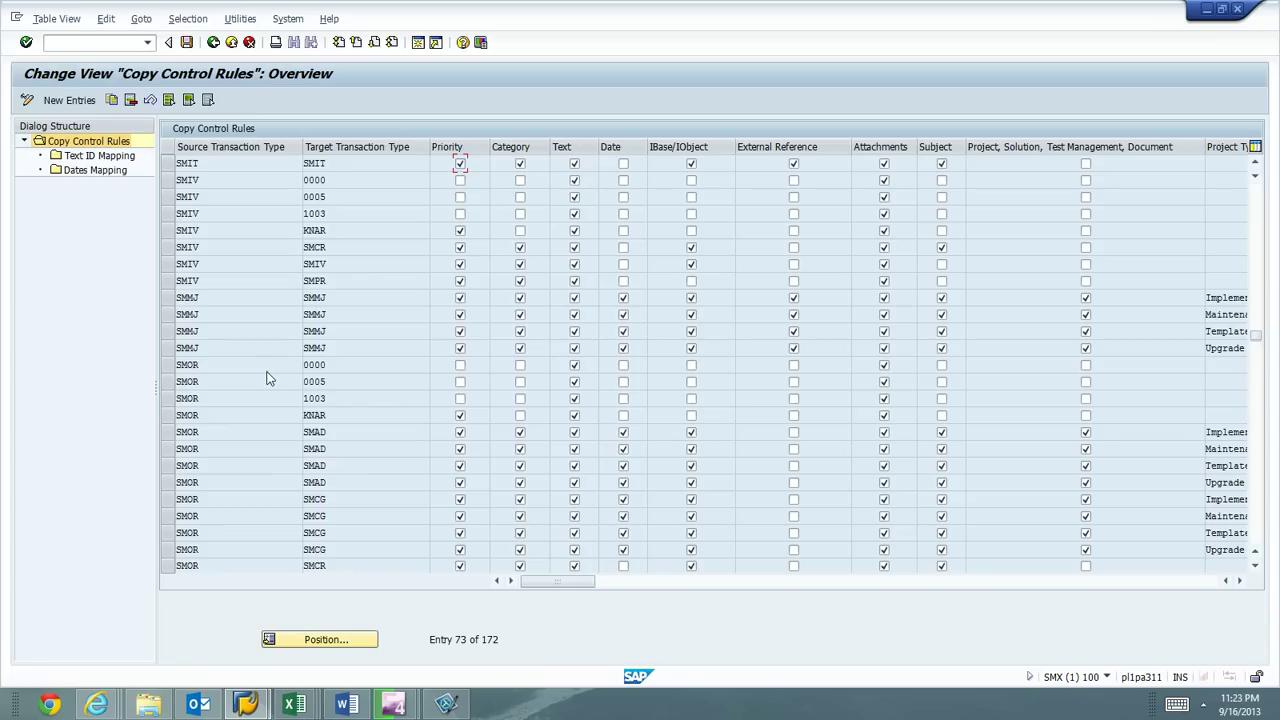
key(Page_Down)
key(Page_Down)
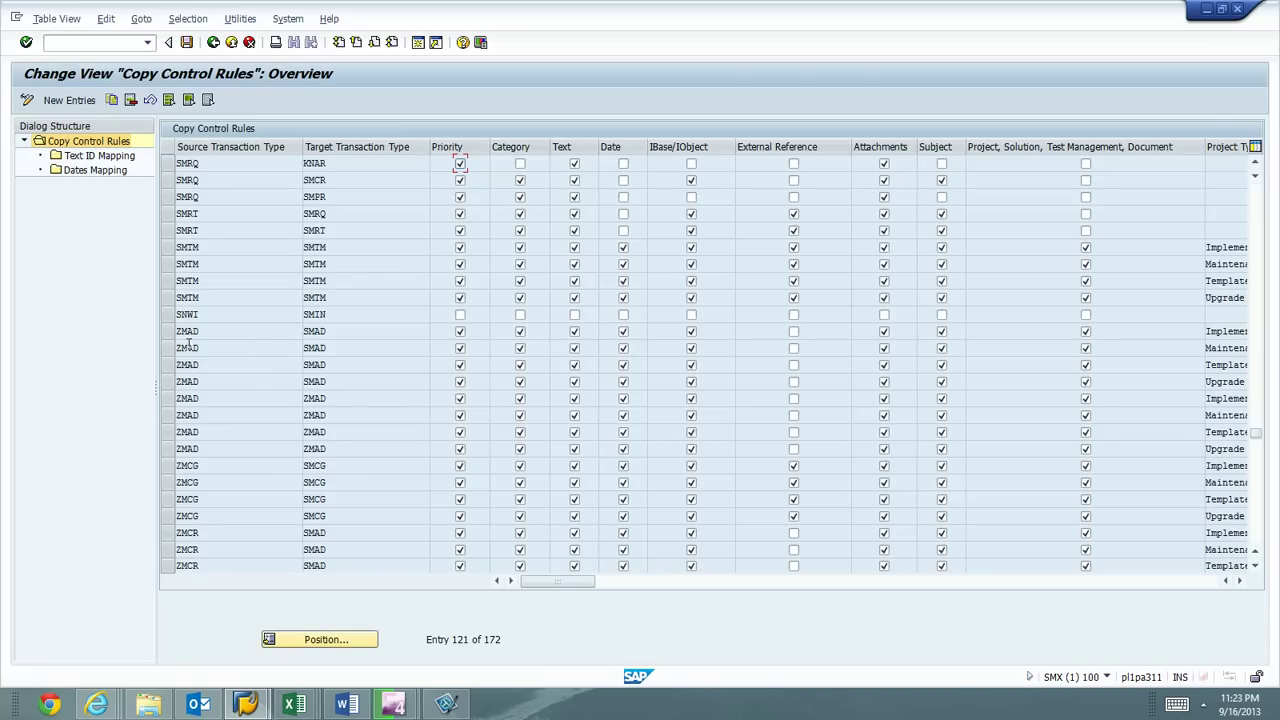
drag(168, 333, 170, 390)
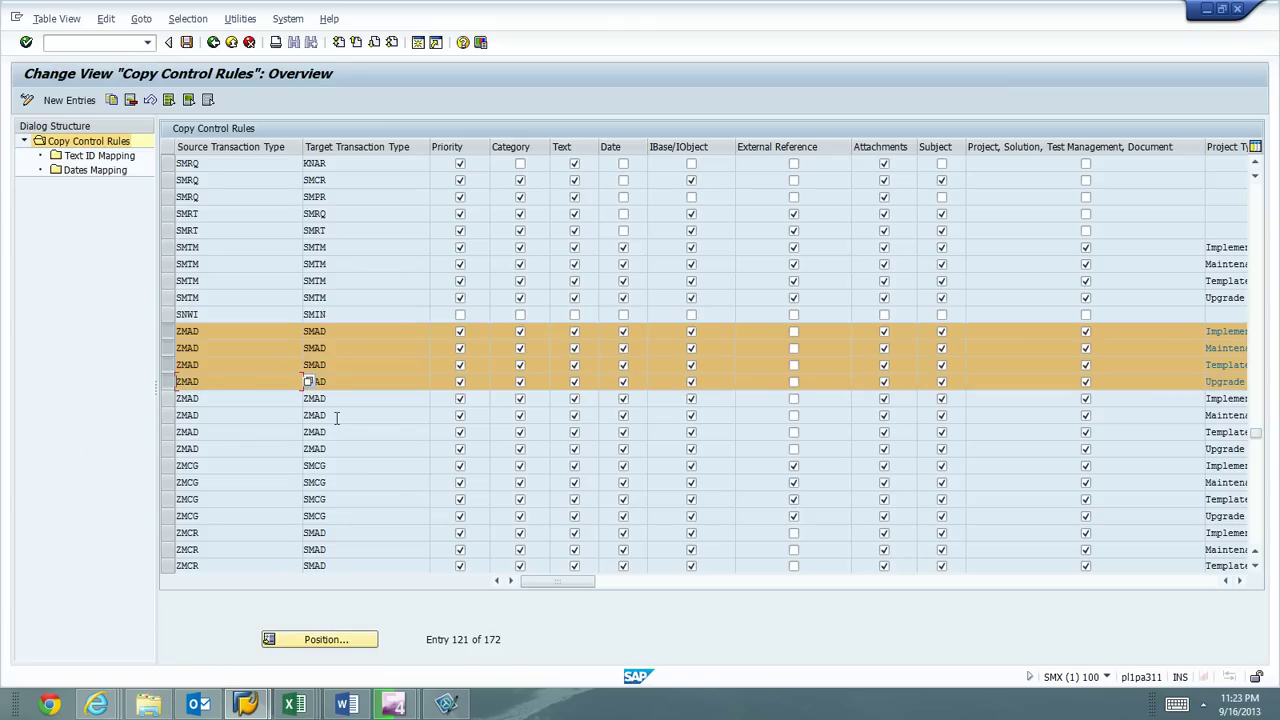
click(131, 101)
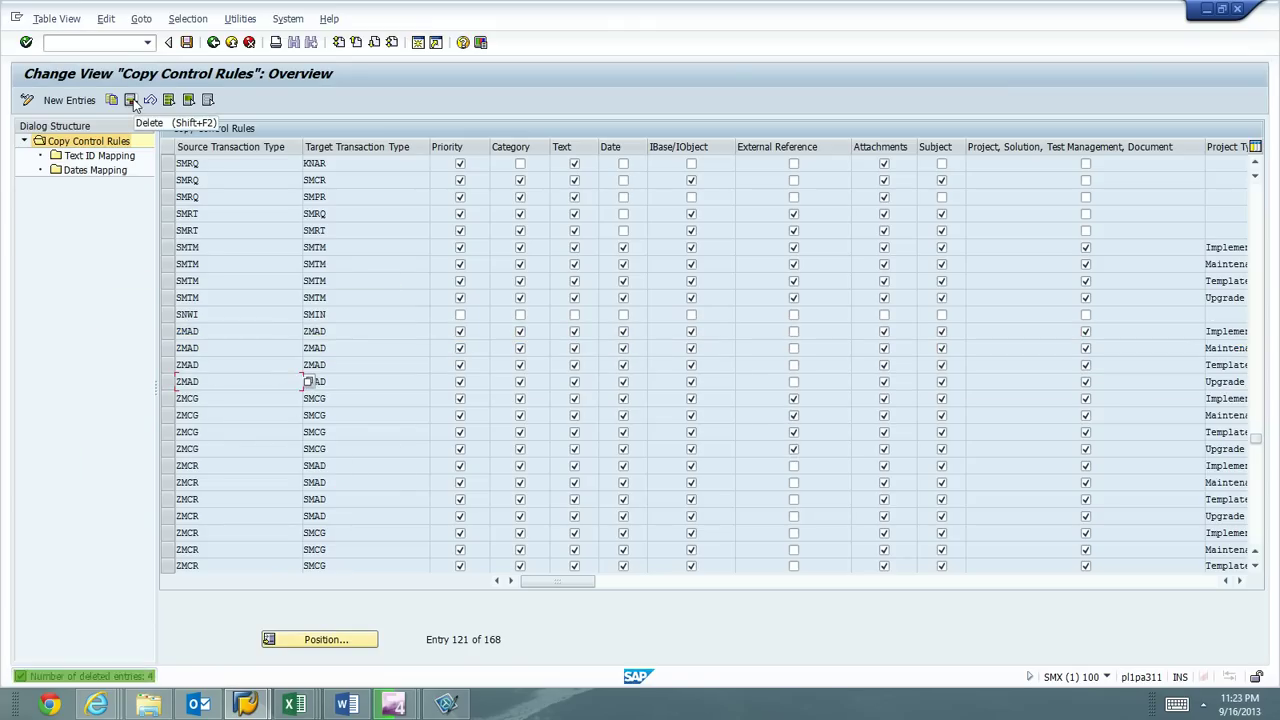
click(186, 43)
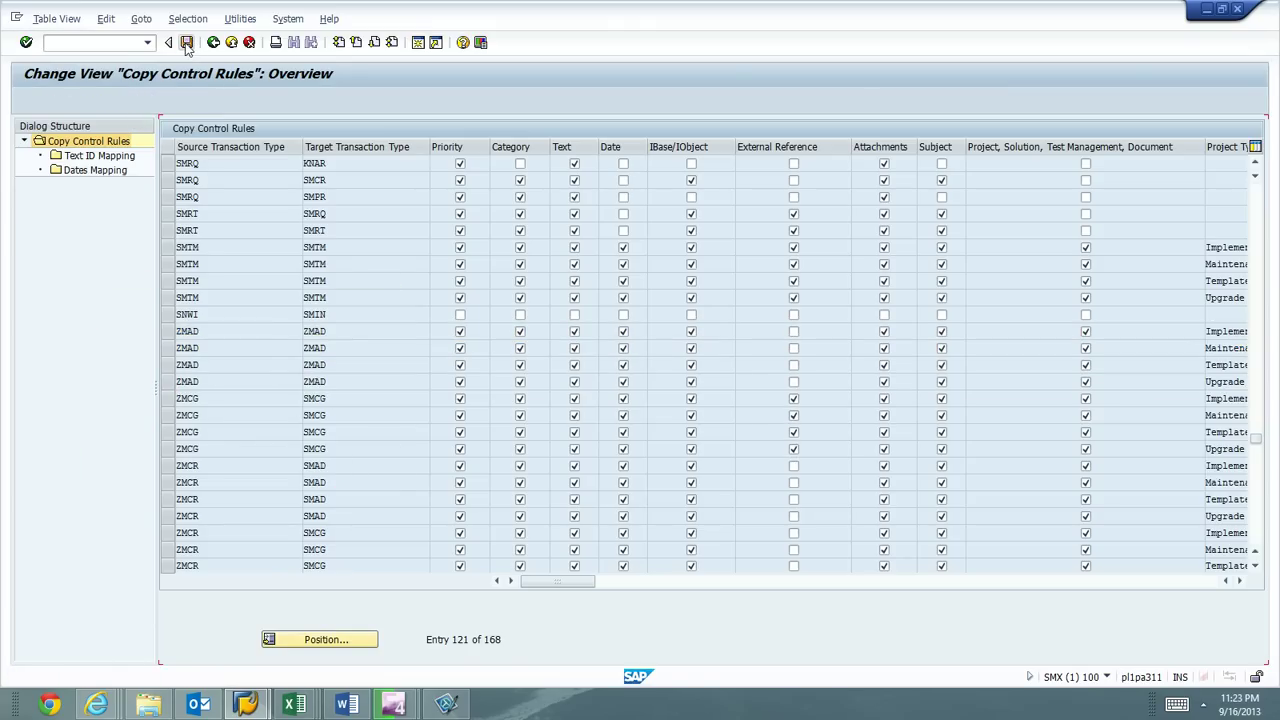
Step: Select the four ZMCG-to-SMCG rules and copy them as new entries
click(337, 364)
click(168, 400)
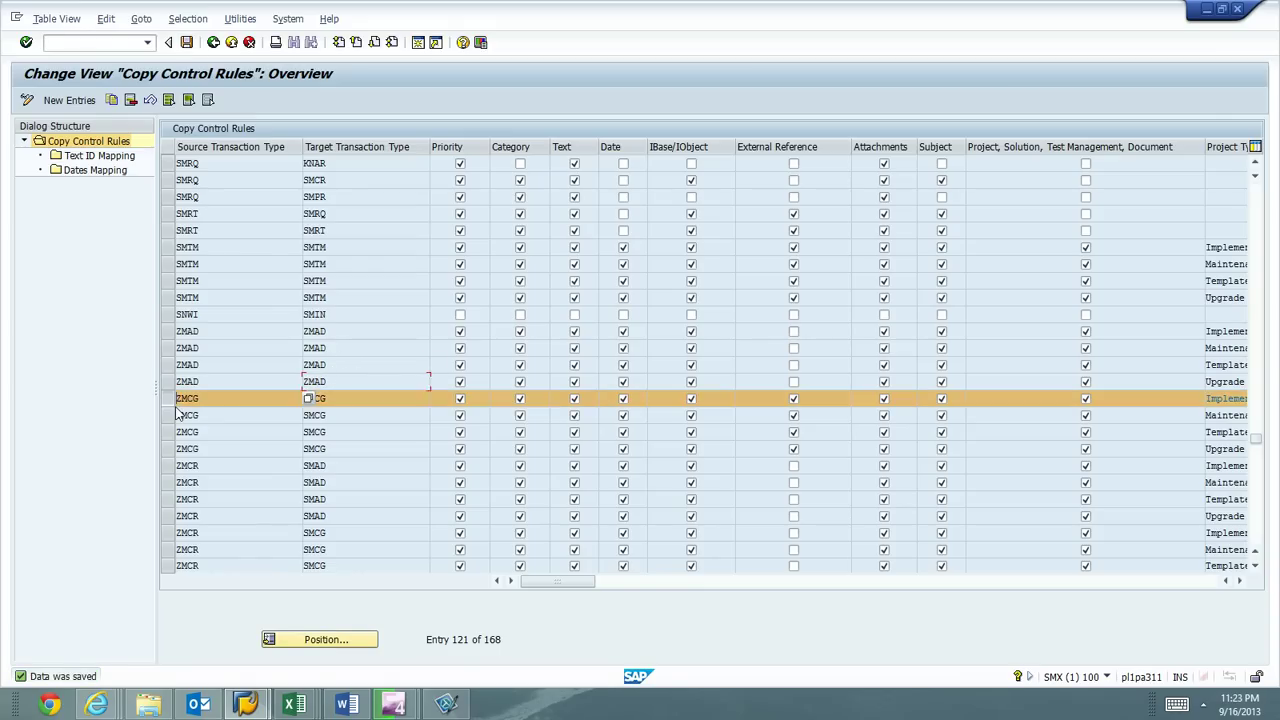
click(168, 415)
click(168, 432)
click(168, 449)
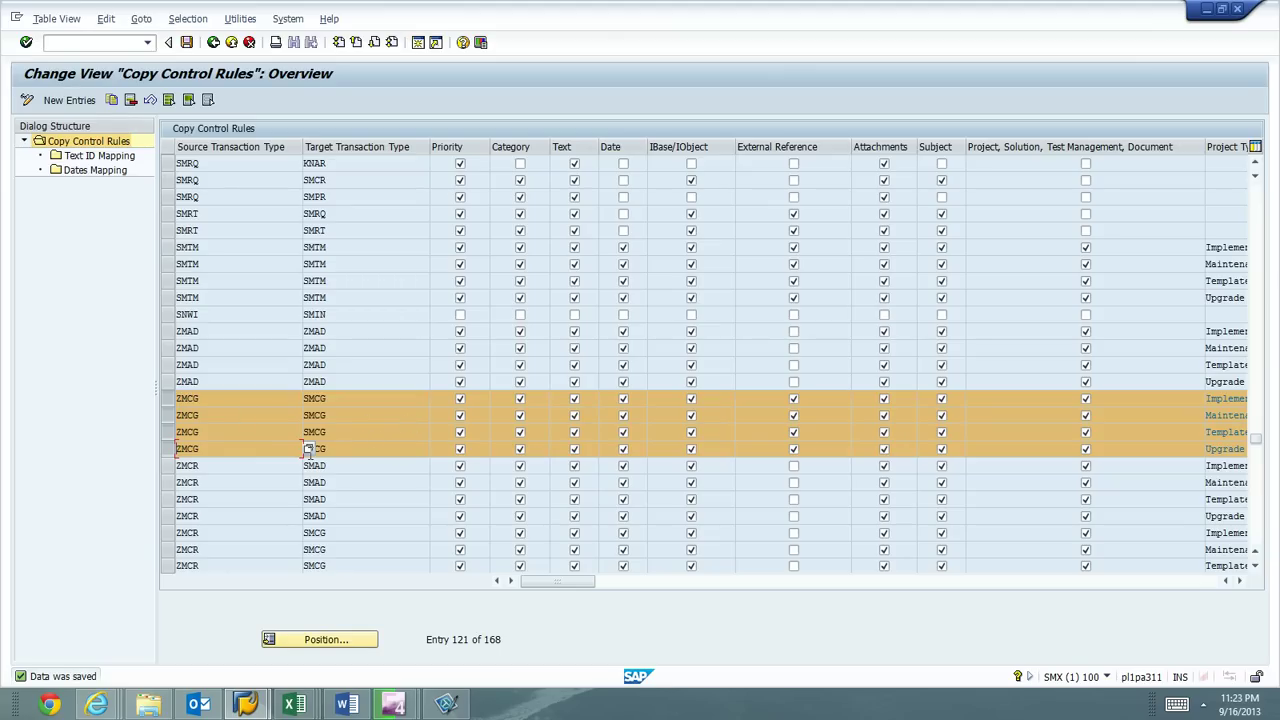
click(111, 100)
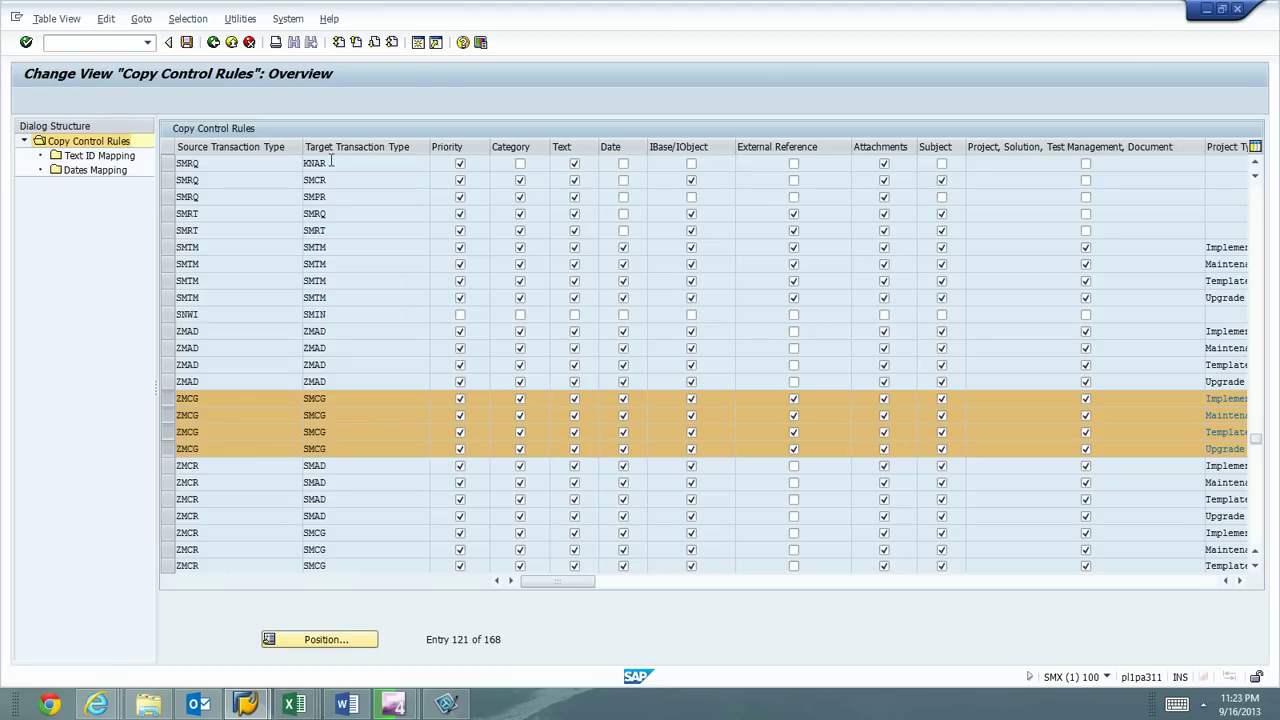
Step: Change the four copied rules' targets from SMCG to ZMCG, confirm and save
click(368, 164)
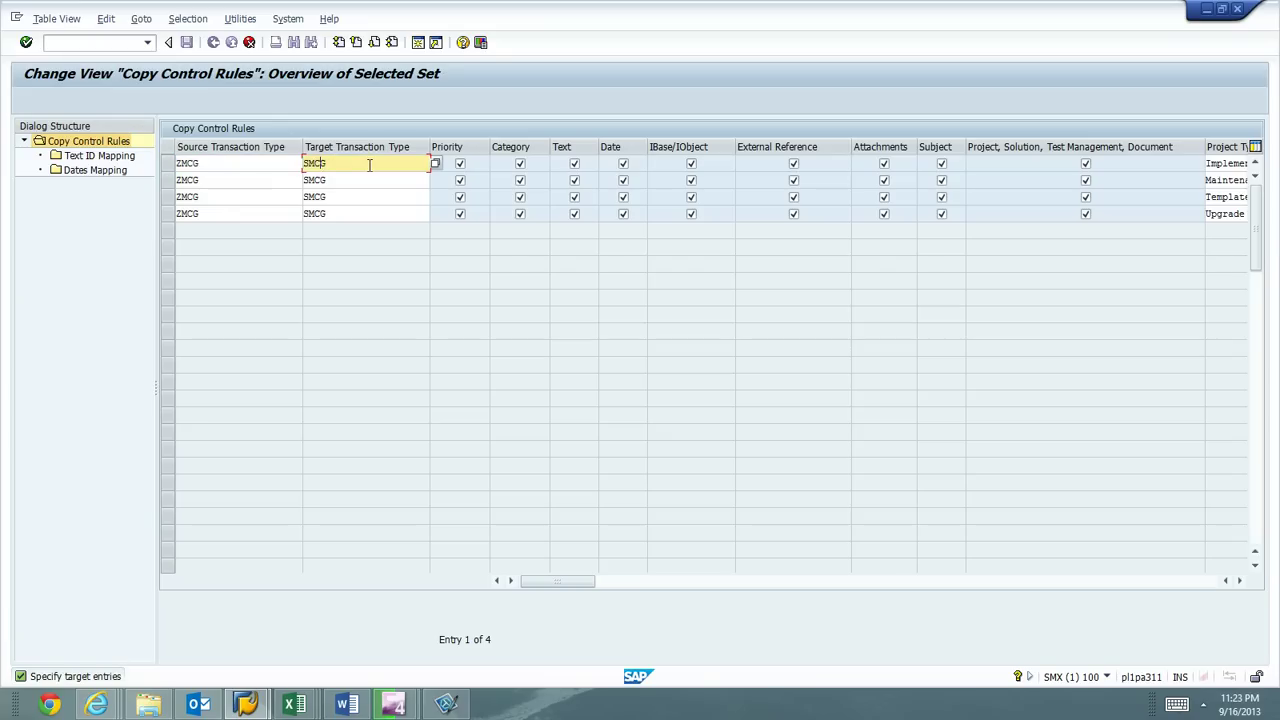
text(Z)
key(Down)
text(Z)
key(Down)
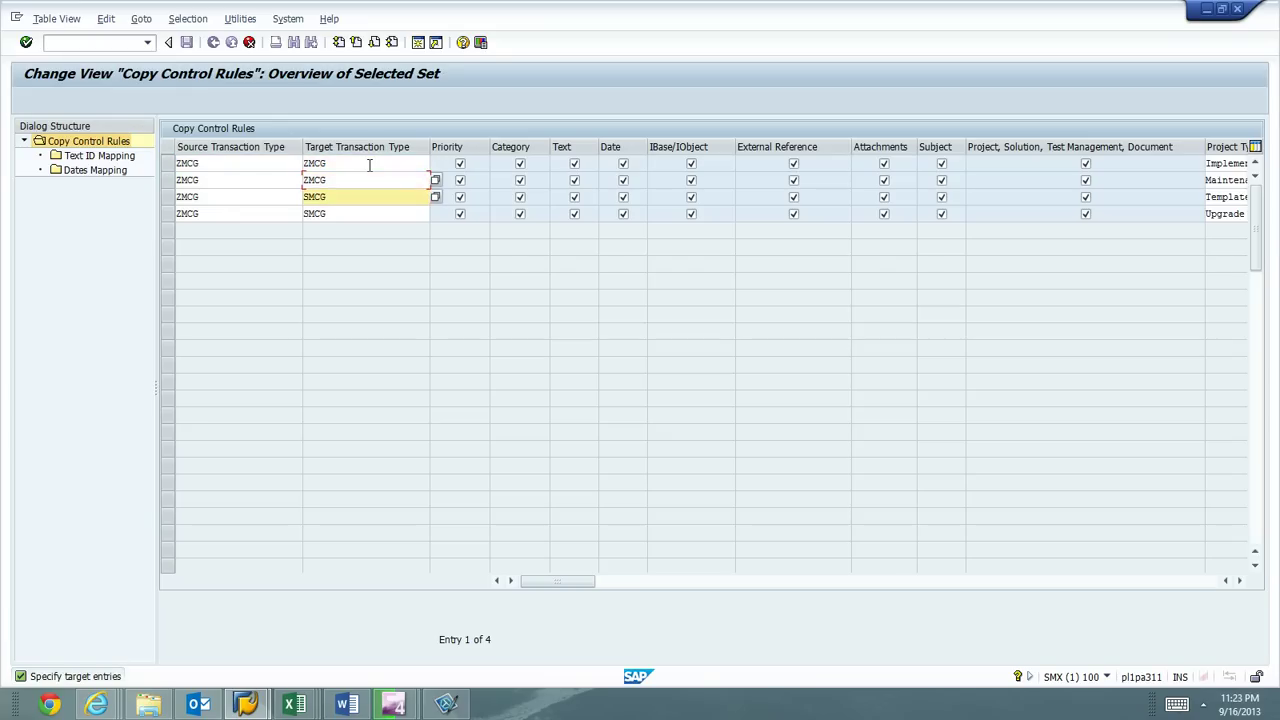
text(Z)
key(Down)
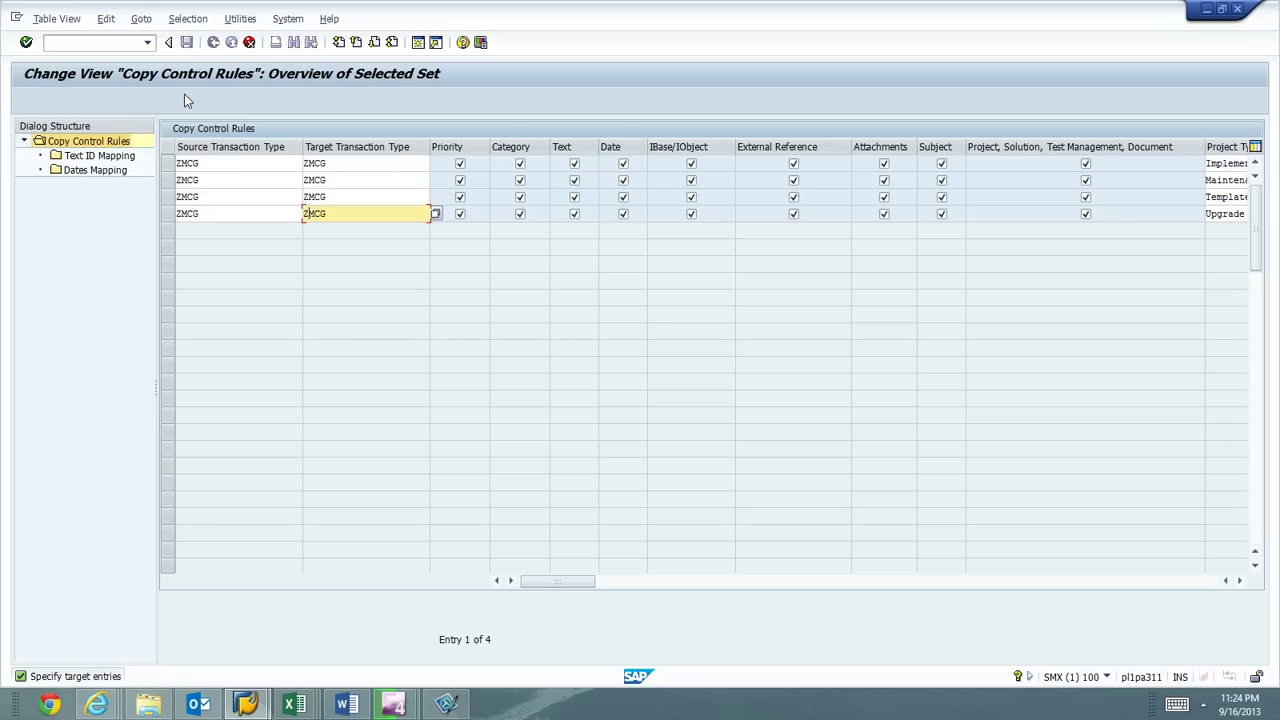
key(Return)
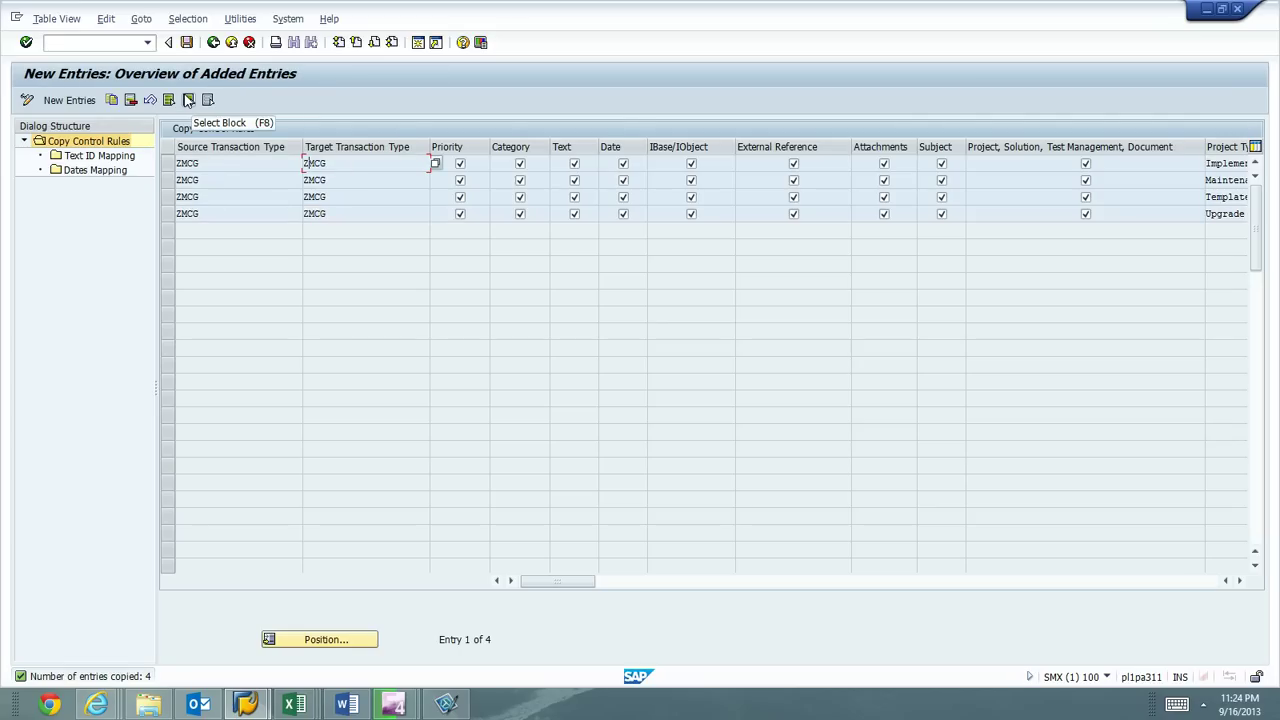
click(185, 44)
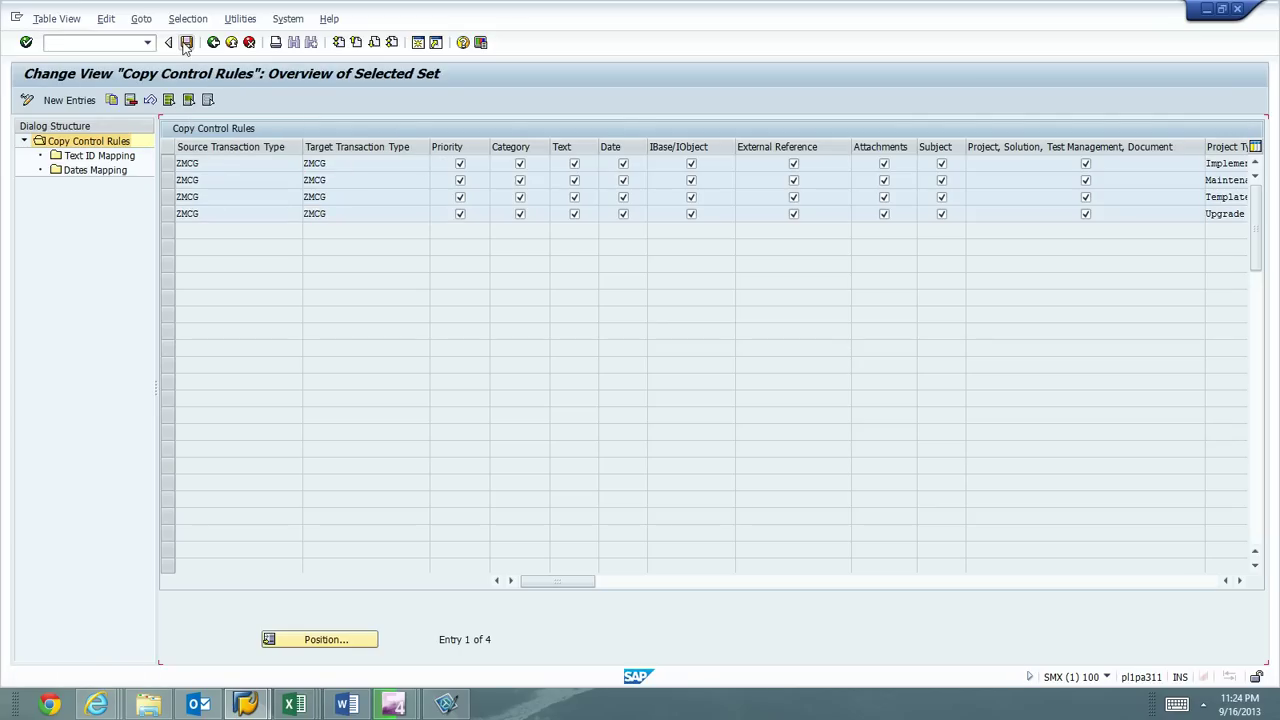
Step: Delete the four ZMCG-to-SMCG rules, then begin selecting the ZMCR-to-SMAD rules
click(230, 43)
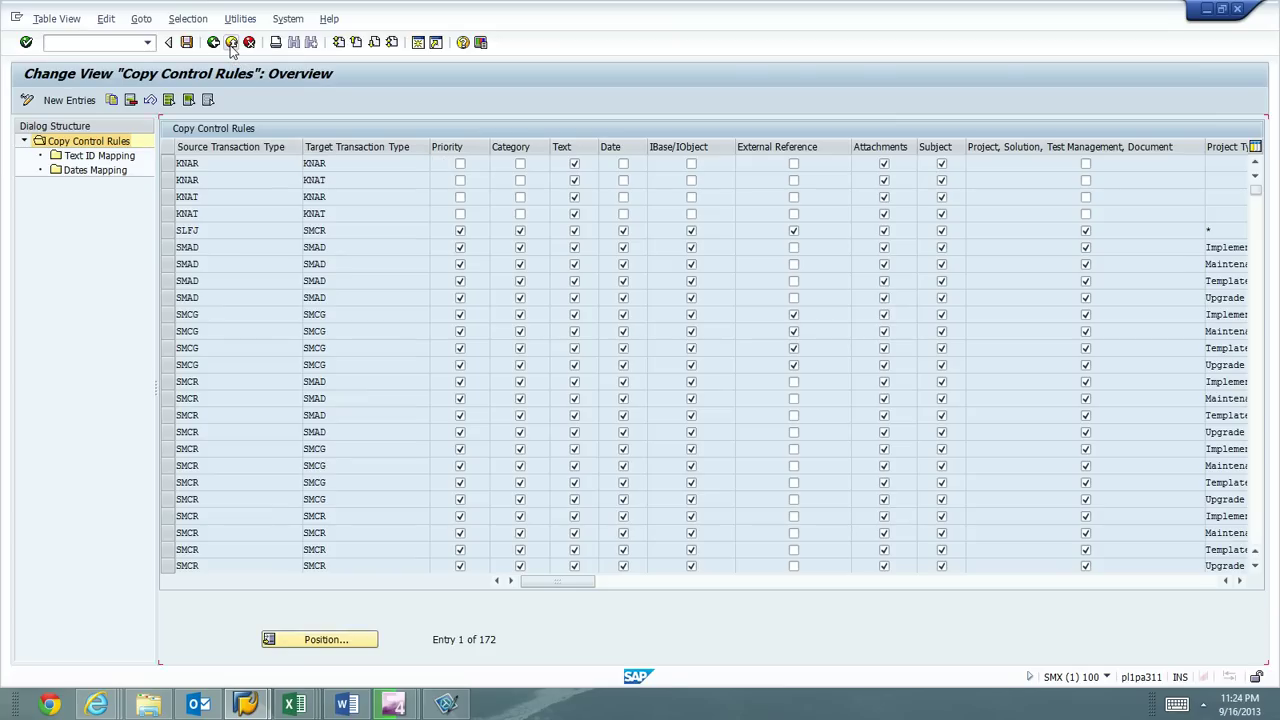
key(Page_Down)
key(Page_Down)
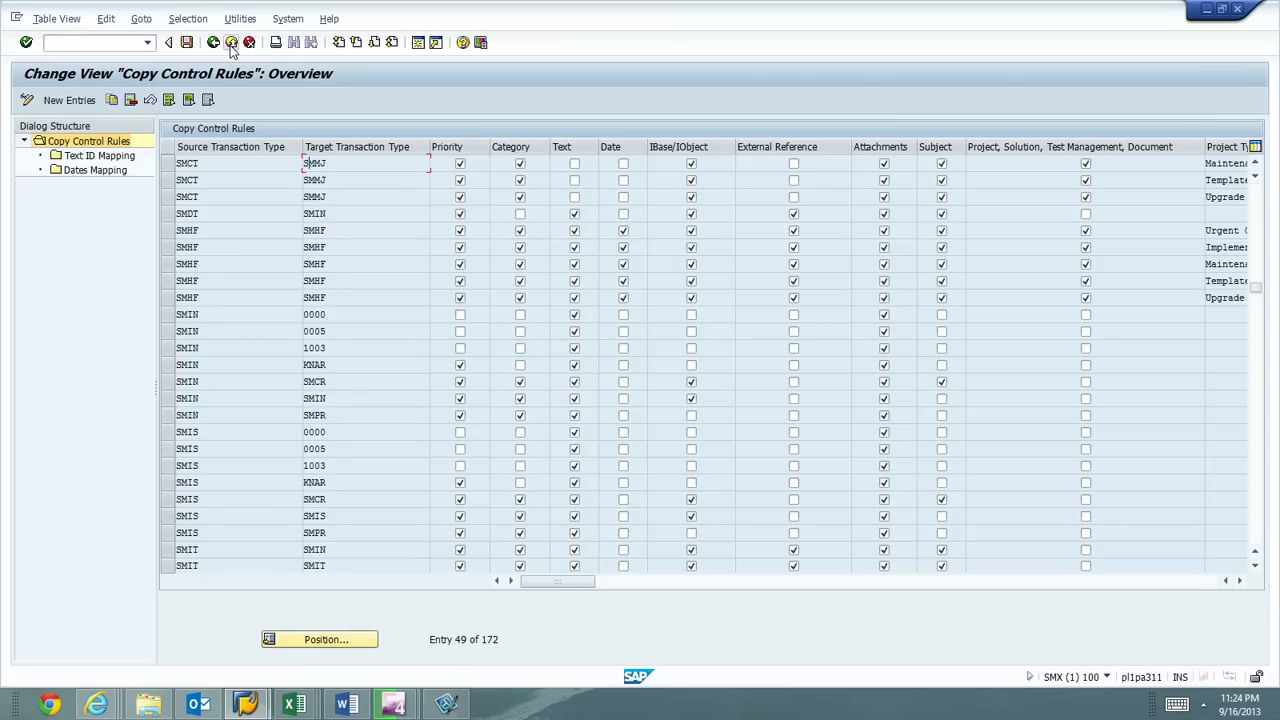
key(Page_Down)
key(Page_Down)
key(Page_Down)
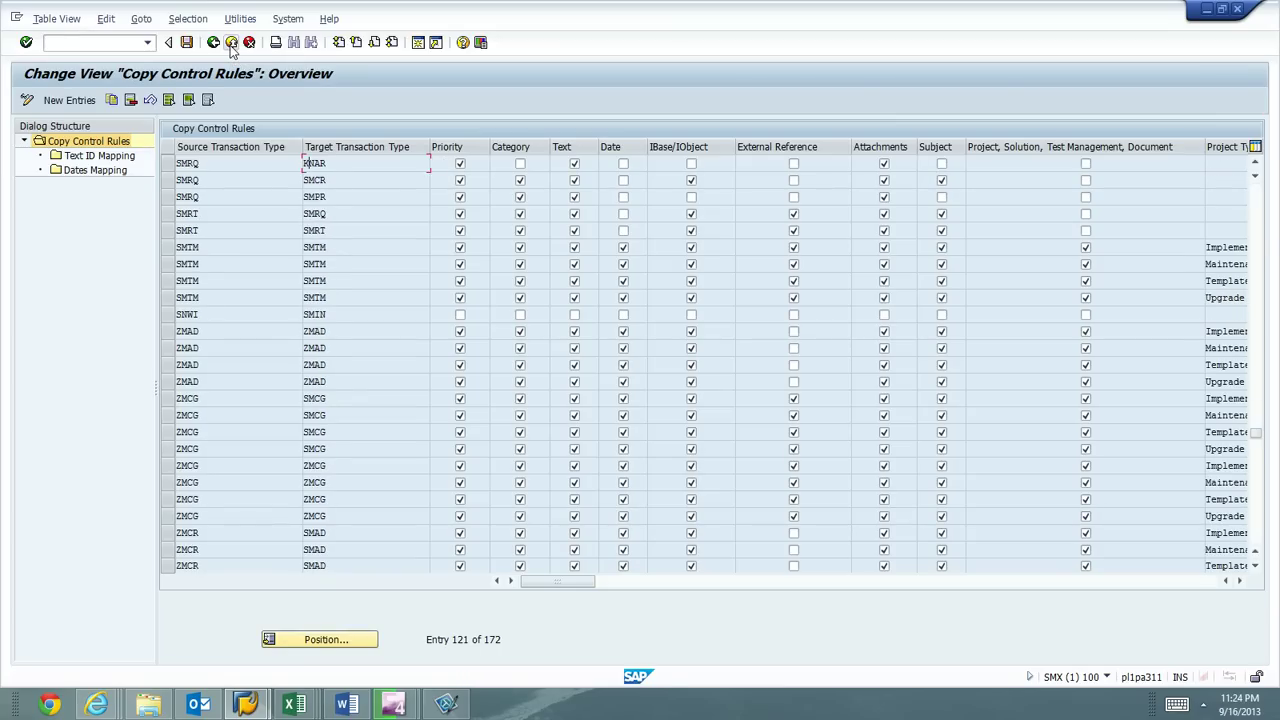
key(Page_Down)
key(Page_Up)
drag(167, 398, 172, 452)
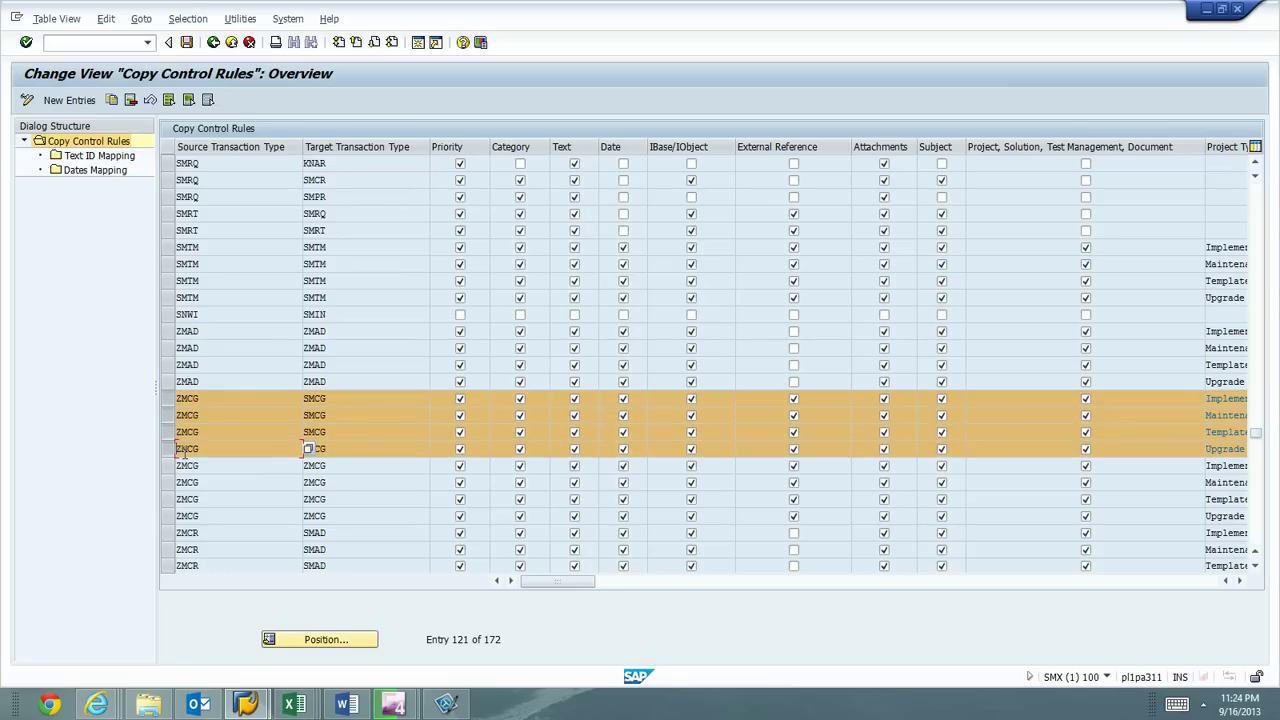
click(130, 100)
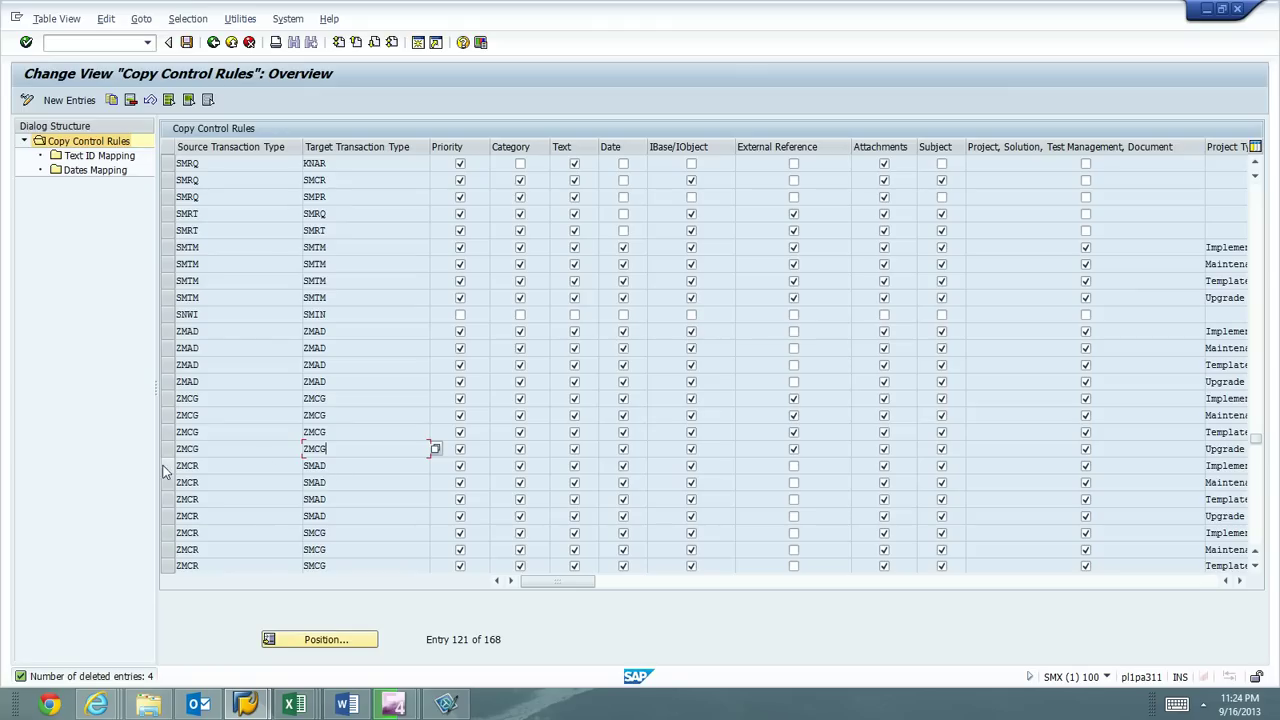
click(166, 466)
drag(166, 483, 170, 568)
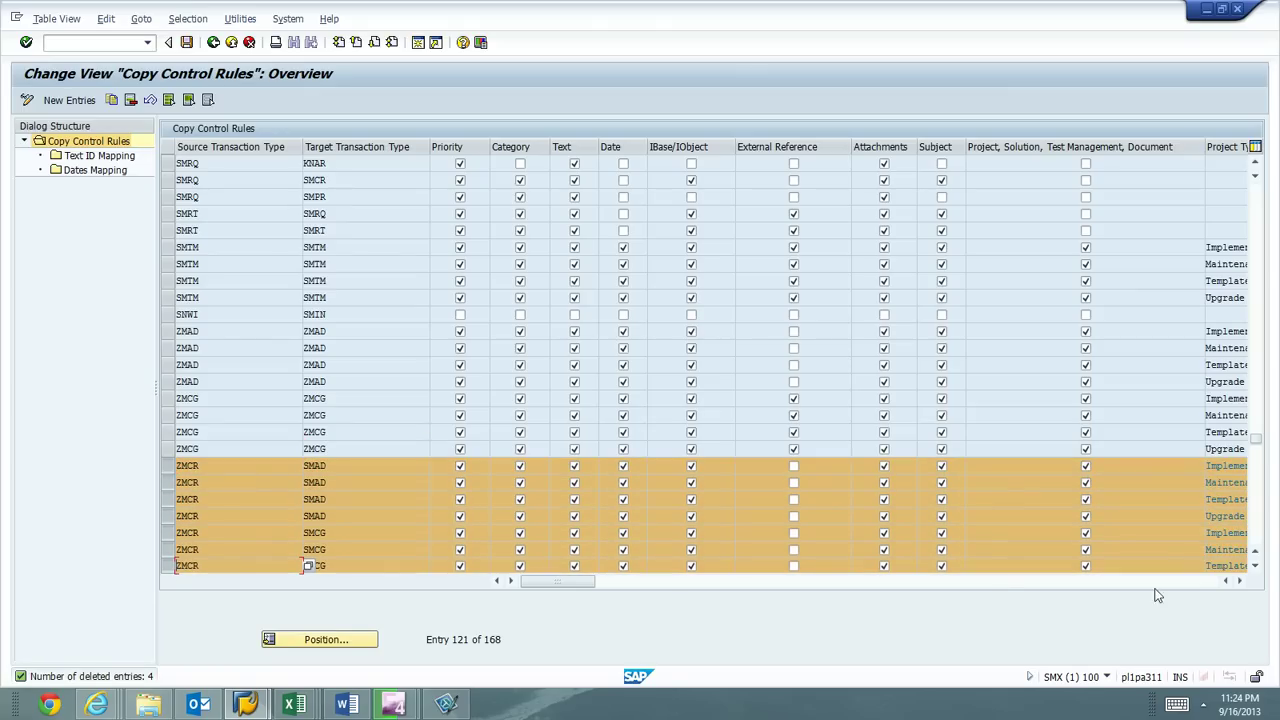
Step: Extend the selection over the ZMCR rules targeting SMAD, SMCG and SMCR
click(1255, 567)
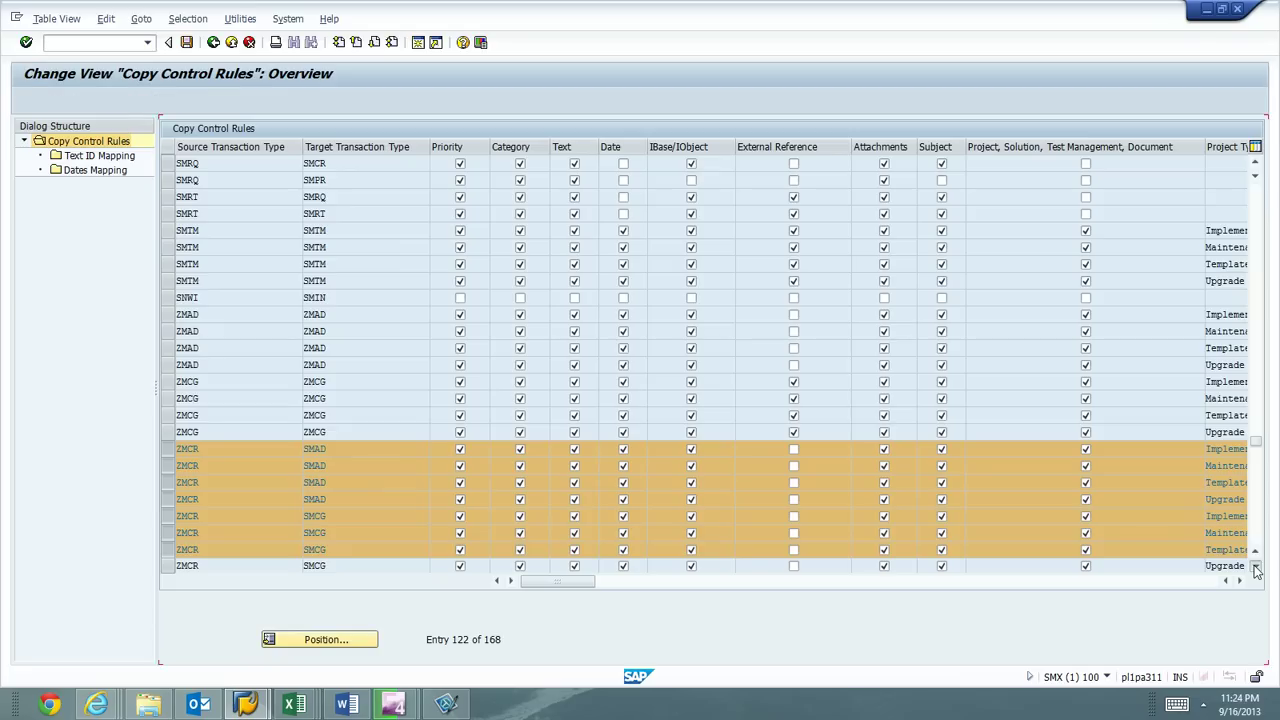
click(1255, 567)
click(1255, 567)
click(1255, 567)
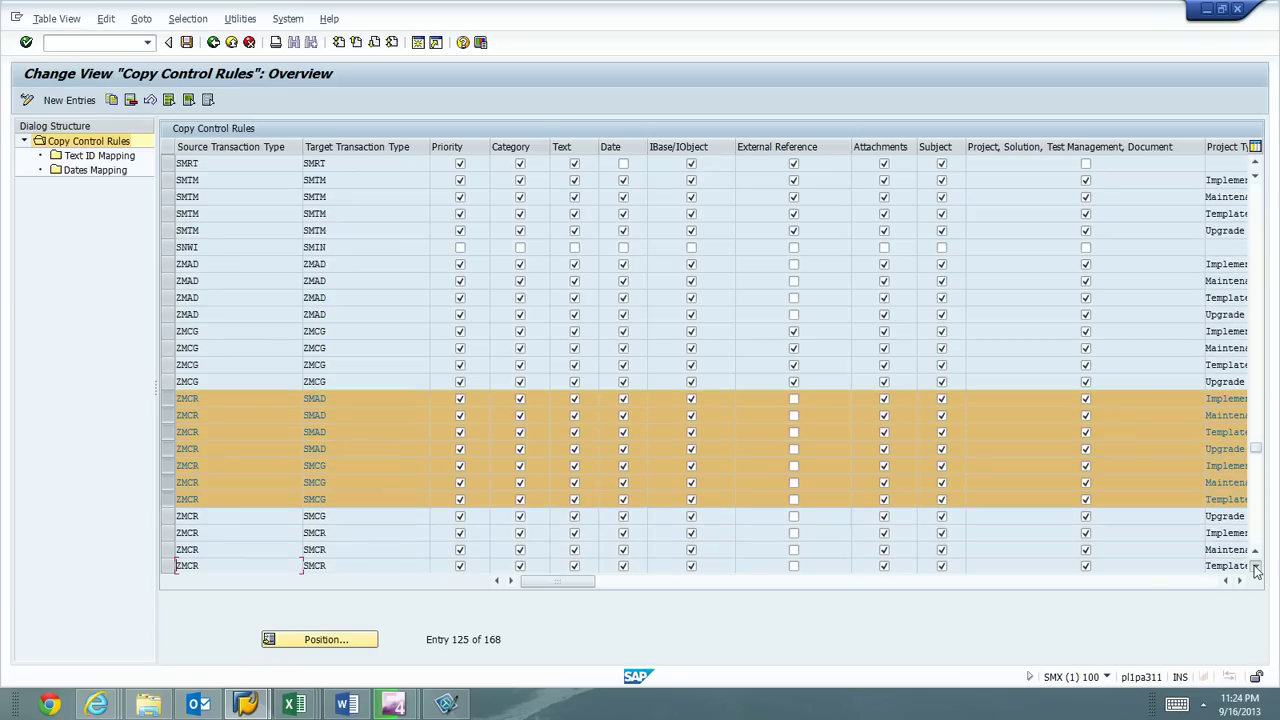
click(1255, 567)
click(1255, 567)
click(1255, 567)
click(1255, 567)
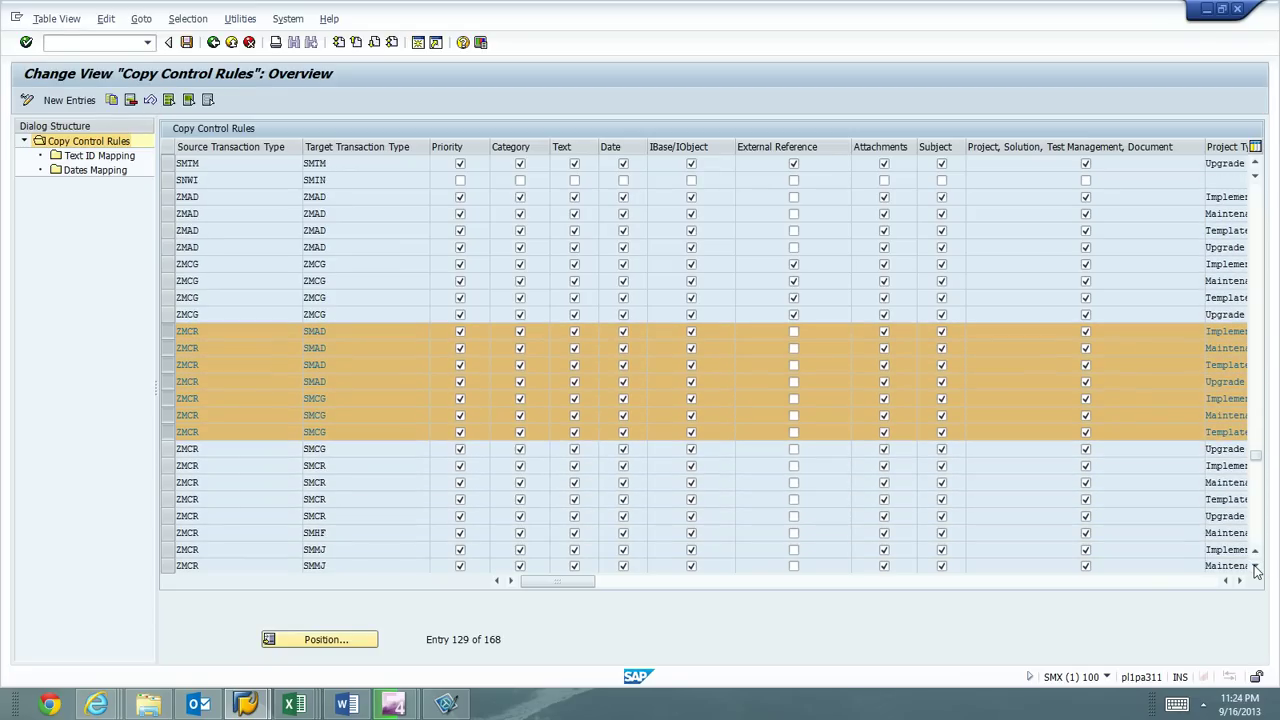
click(1255, 567)
click(1255, 567)
click(1255, 567)
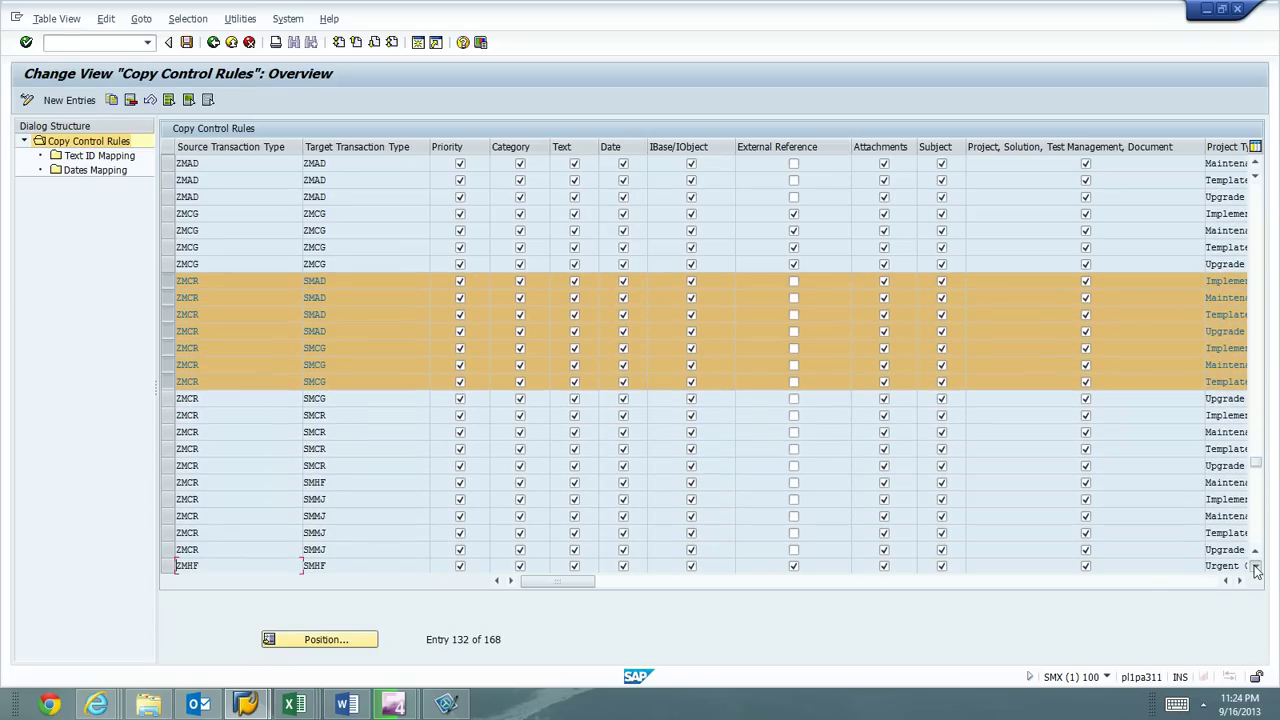
click(1255, 567)
scroll(175, 400, down, 1)
click(168, 381)
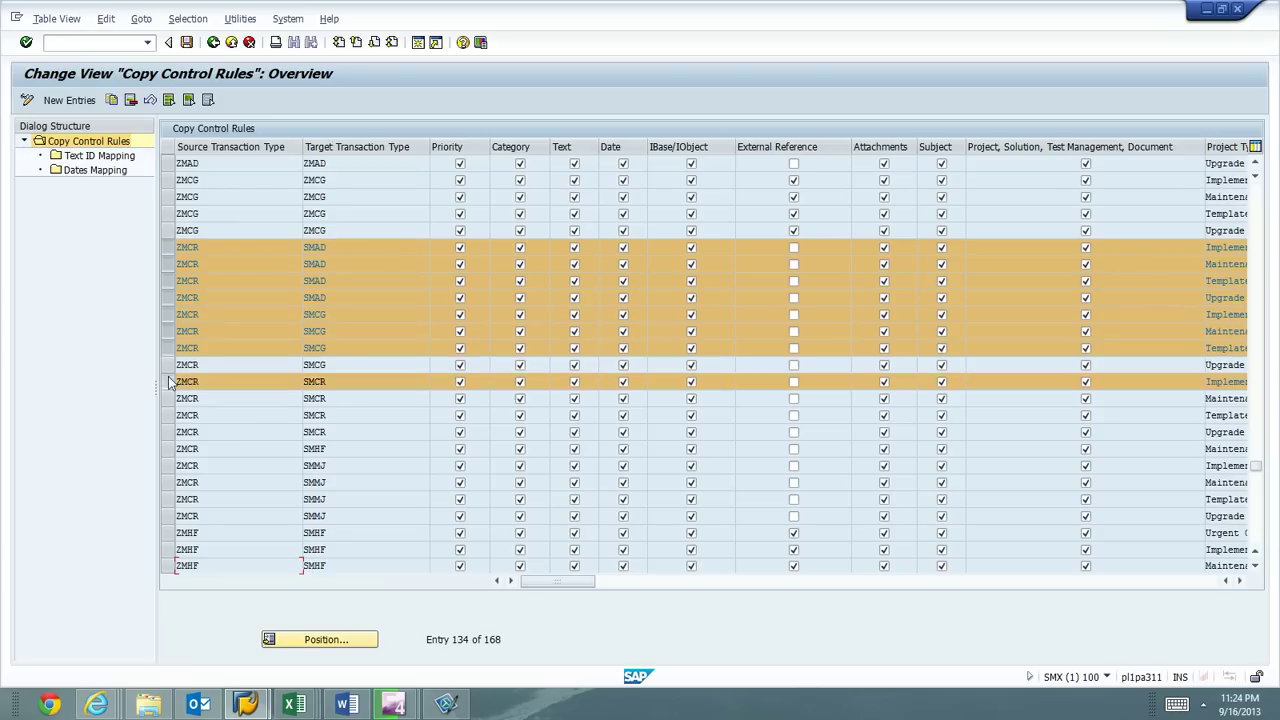
click(168, 366)
click(168, 398)
click(168, 415)
click(168, 432)
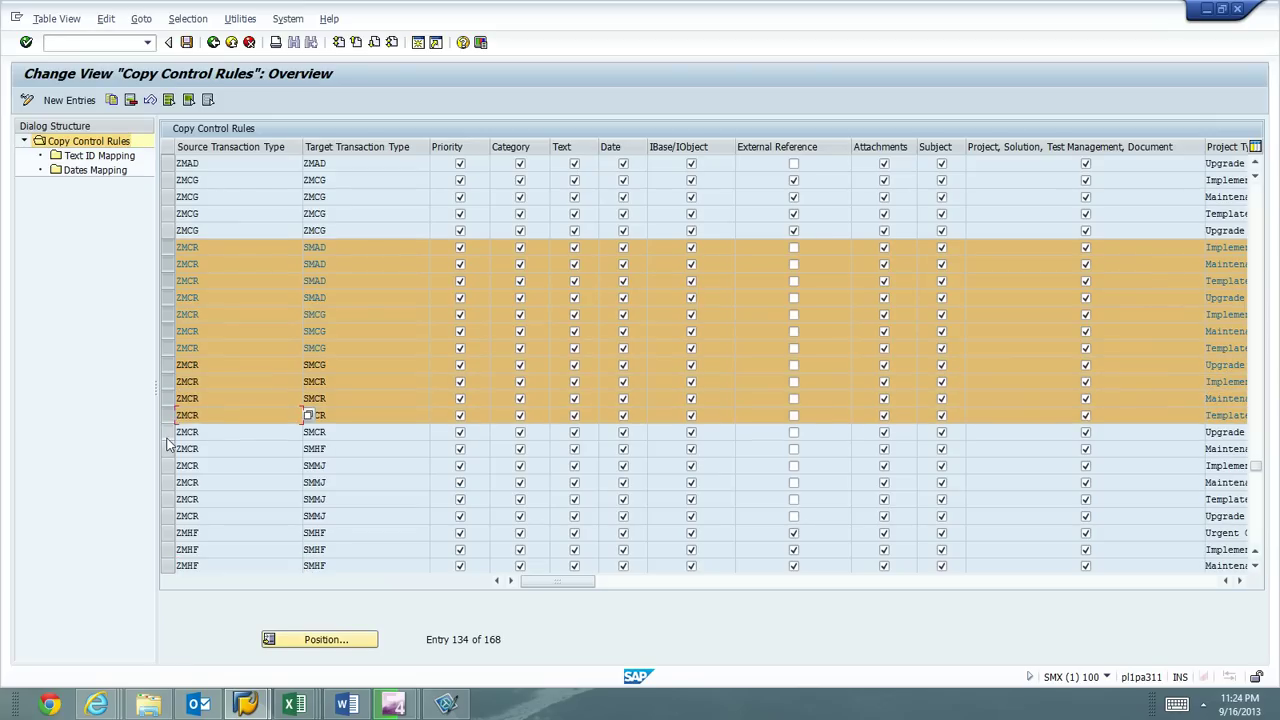
Step: Add the ZMCR-to-SMHF and ZMCR-to-SMMJ rules and copy all 17 selected rules
click(168, 449)
click(168, 465)
click(168, 482)
click(168, 499)
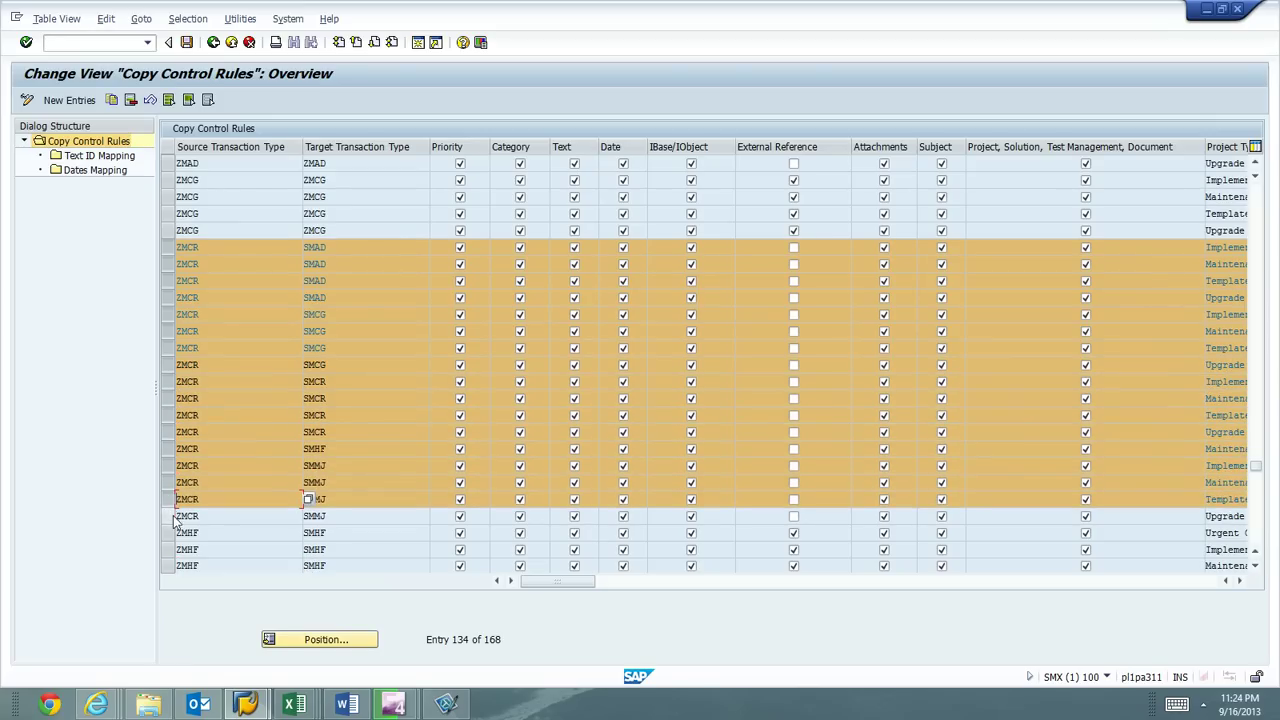
click(168, 516)
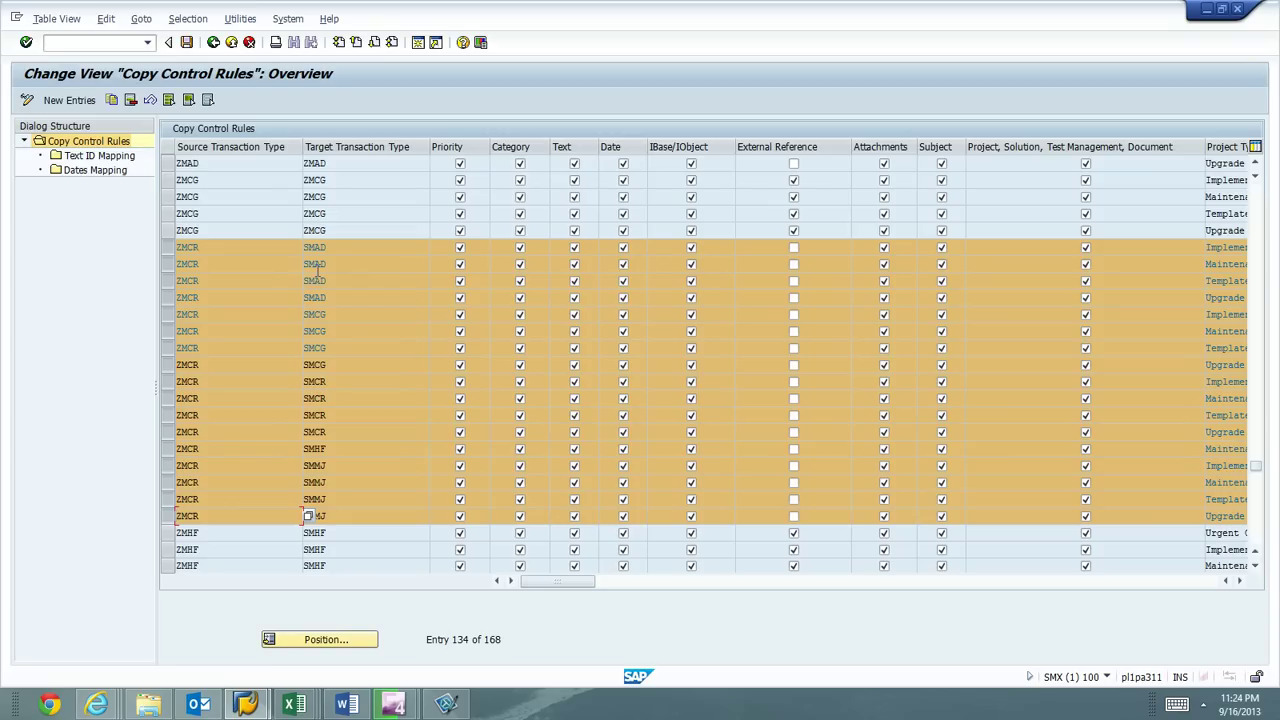
click(112, 100)
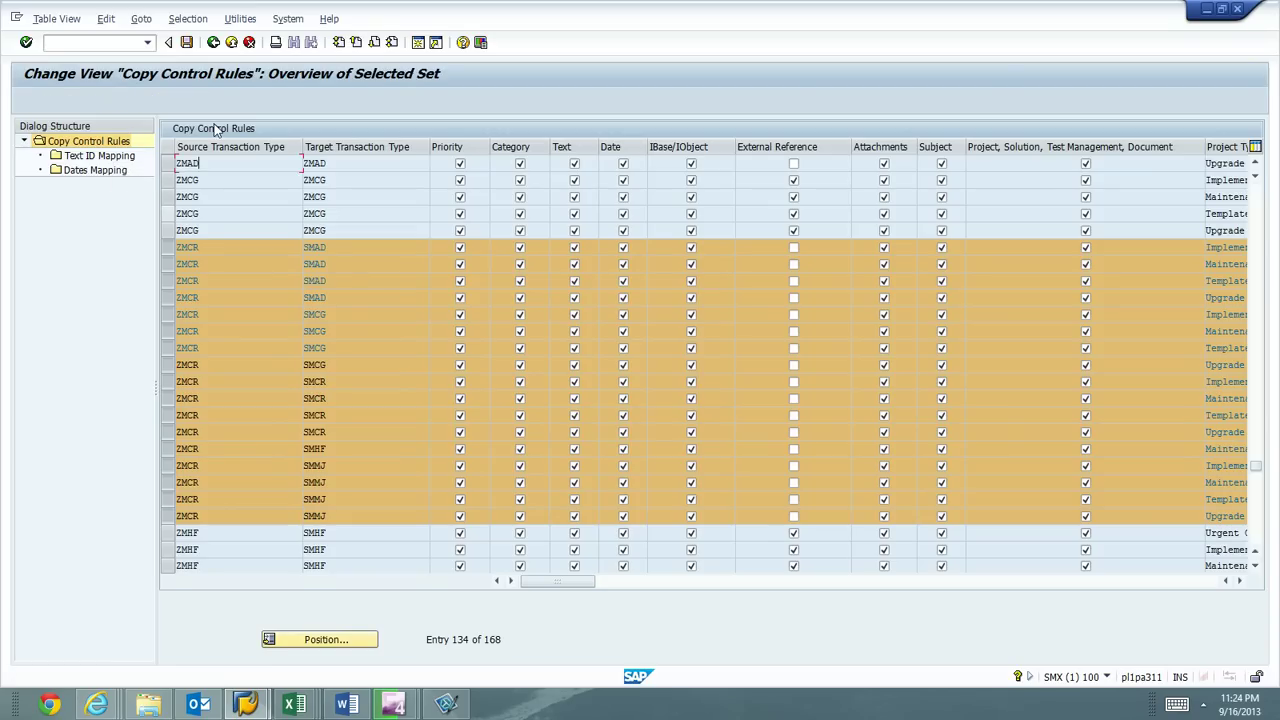
Step: Retarget the copied ZMCR rules to ZMAD, ZMCG and ZMCR, leaving SMHF and SMMJ, and submit
click(350, 164)
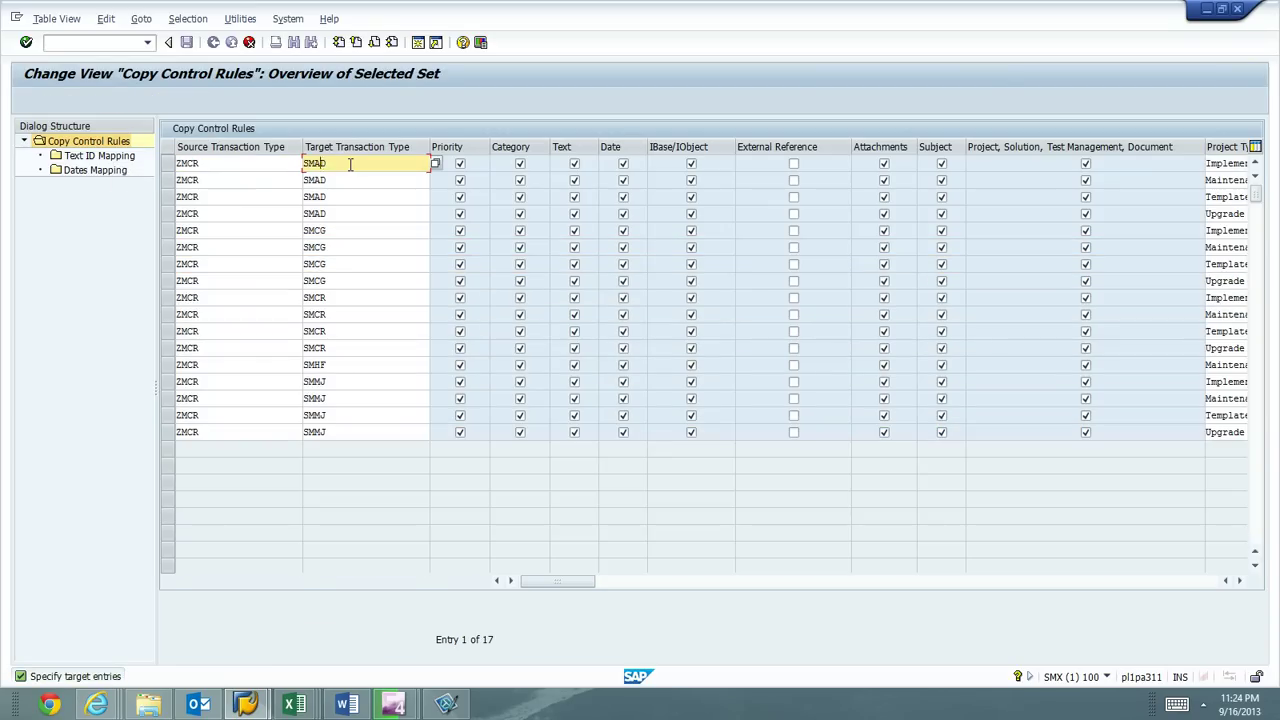
text(Z)
key(Down)
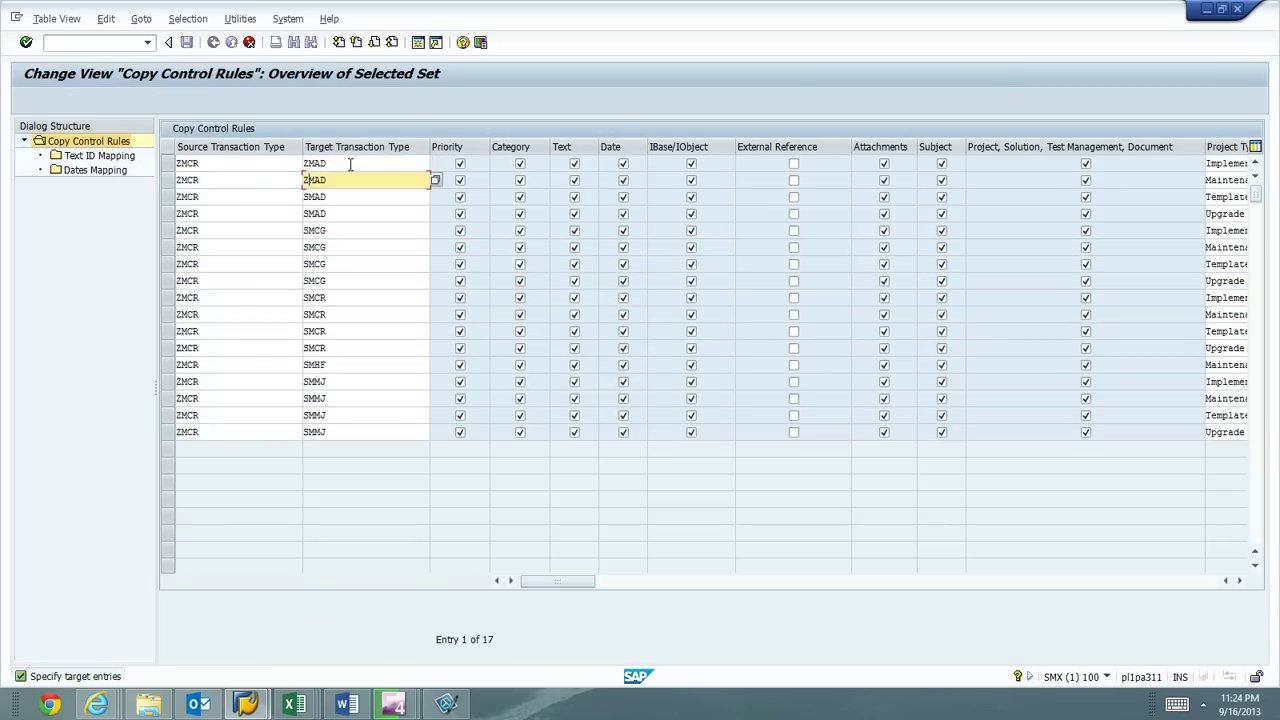
text(Z)
key(Down)
text(Z)
key(Down)
text(Z)
key(Down)
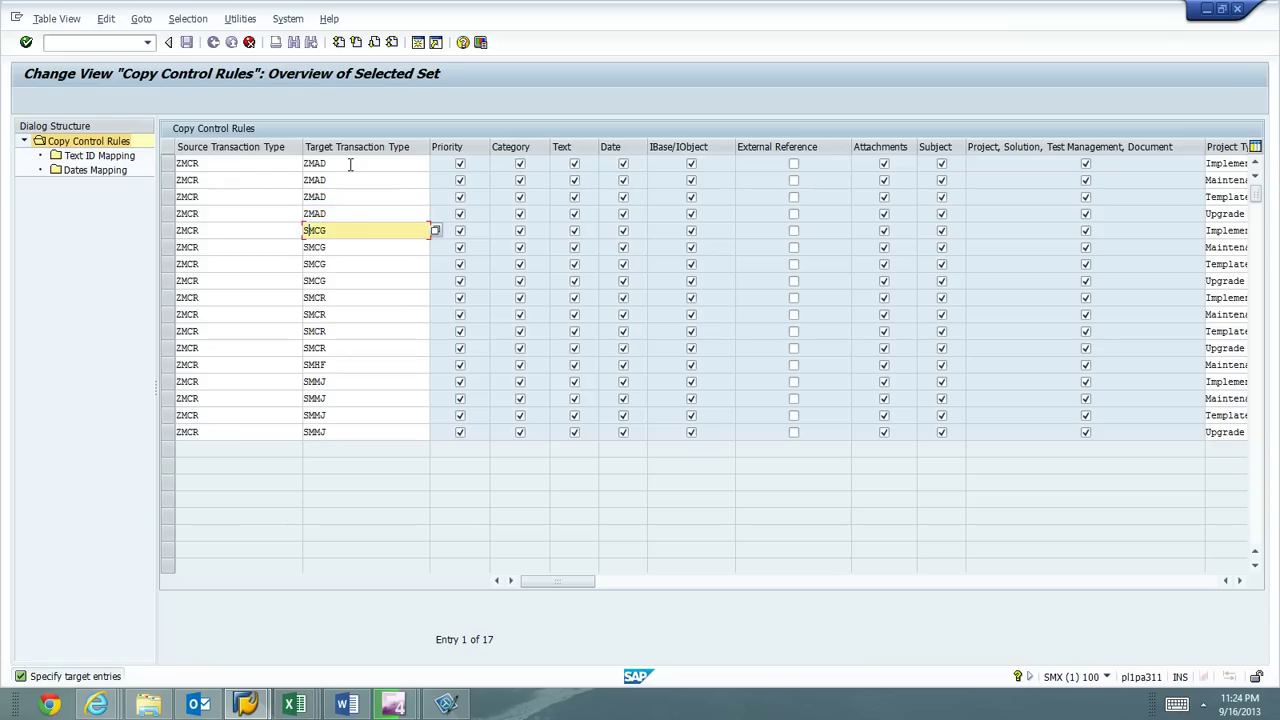
key(Down)
key(Down)
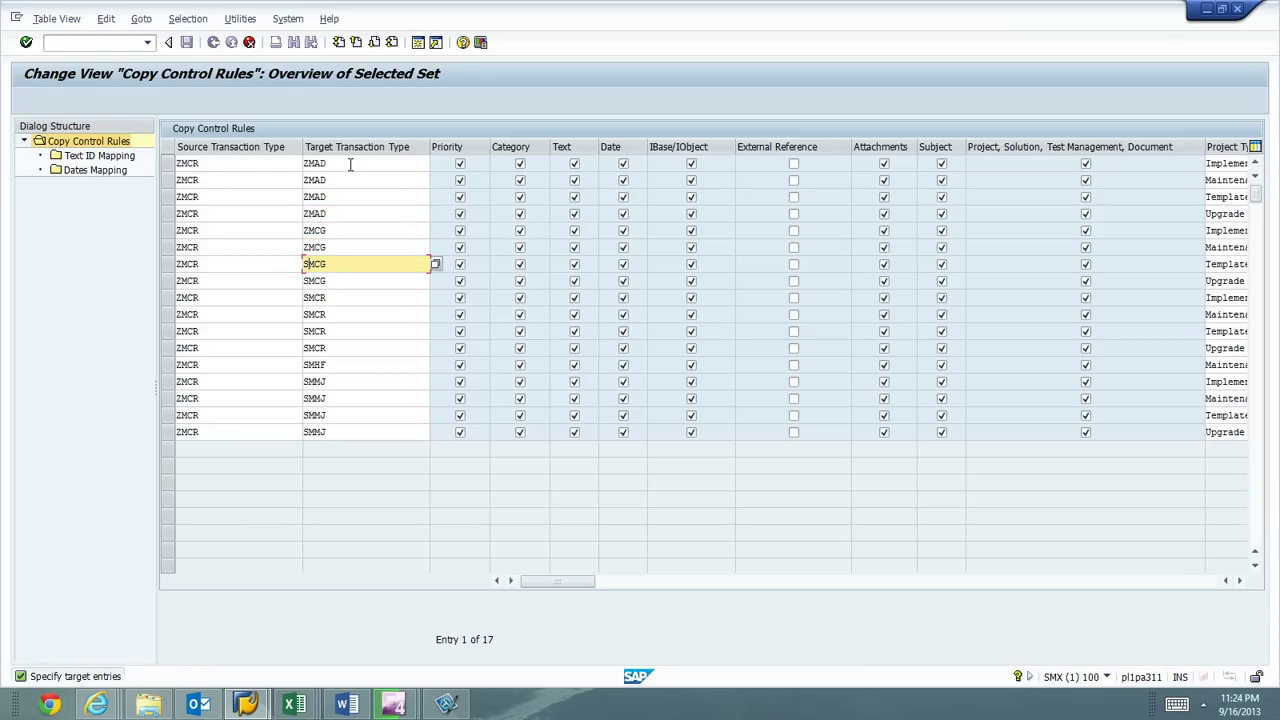
text(Z)
key(Down)
text(Z)
key(Down)
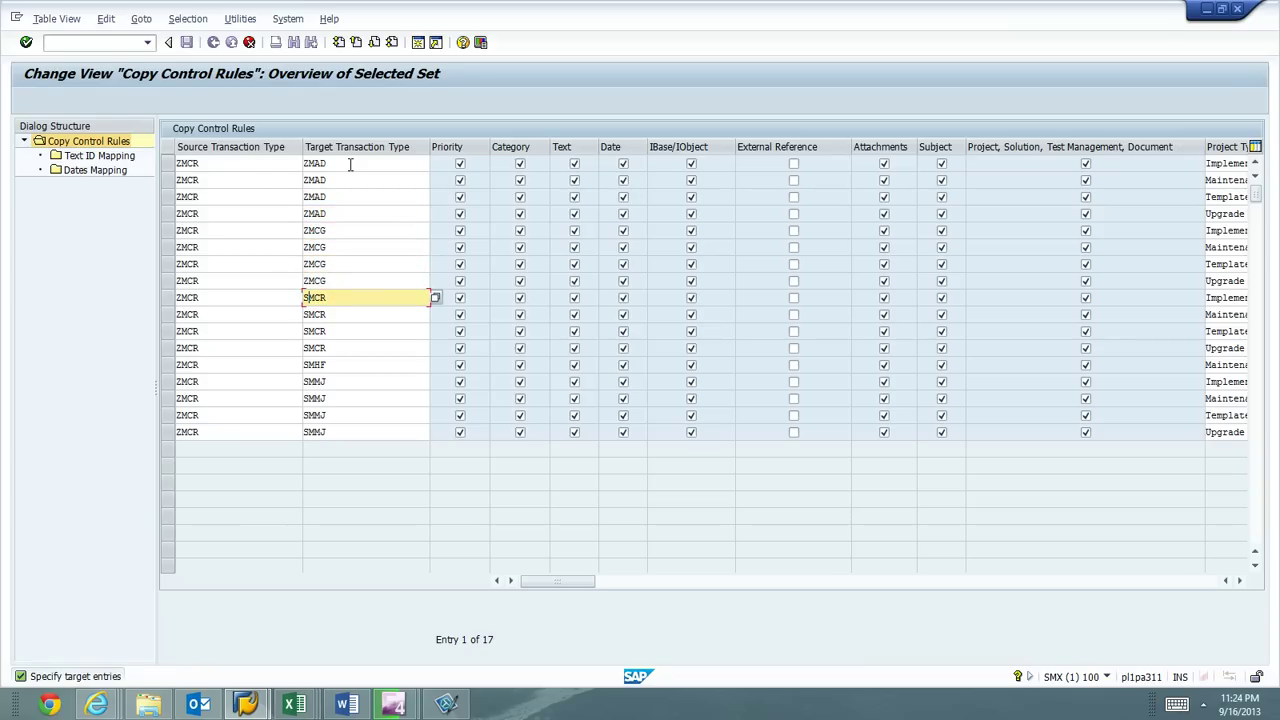
text(Z)
key(Down)
text(Z)
key(Down)
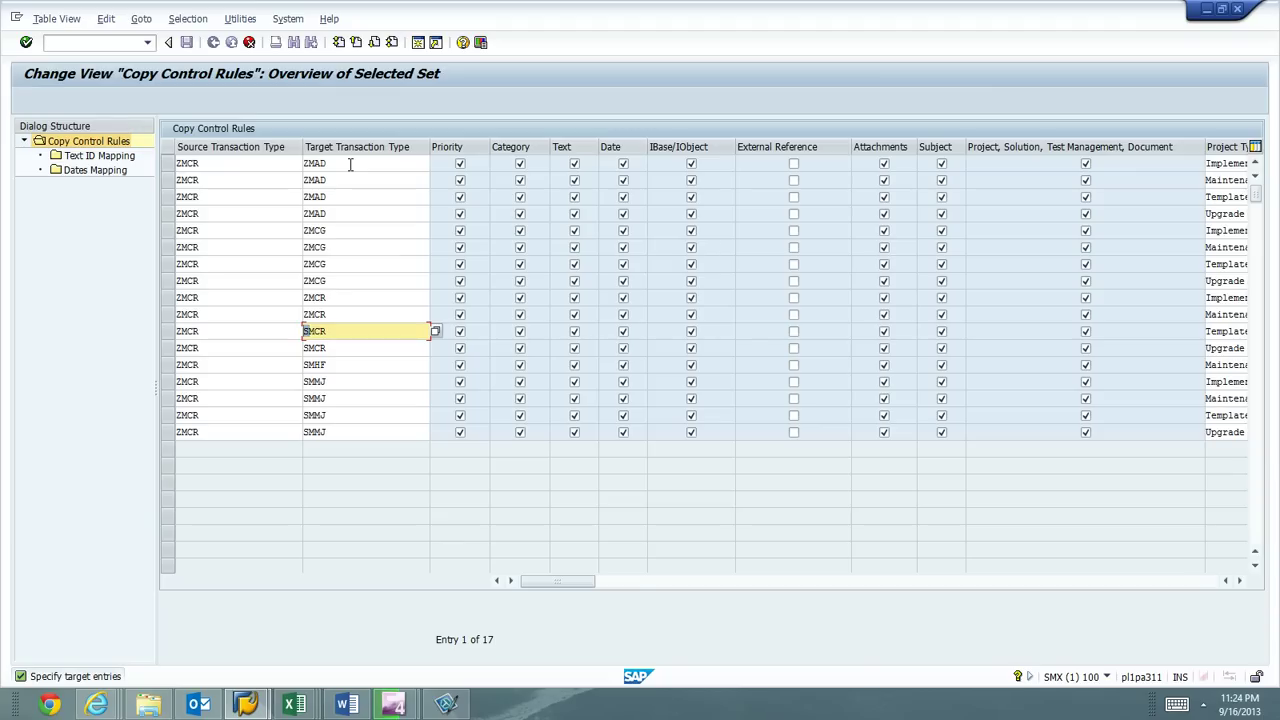
text(Z)
key(Down)
text(Z)
key(Return)
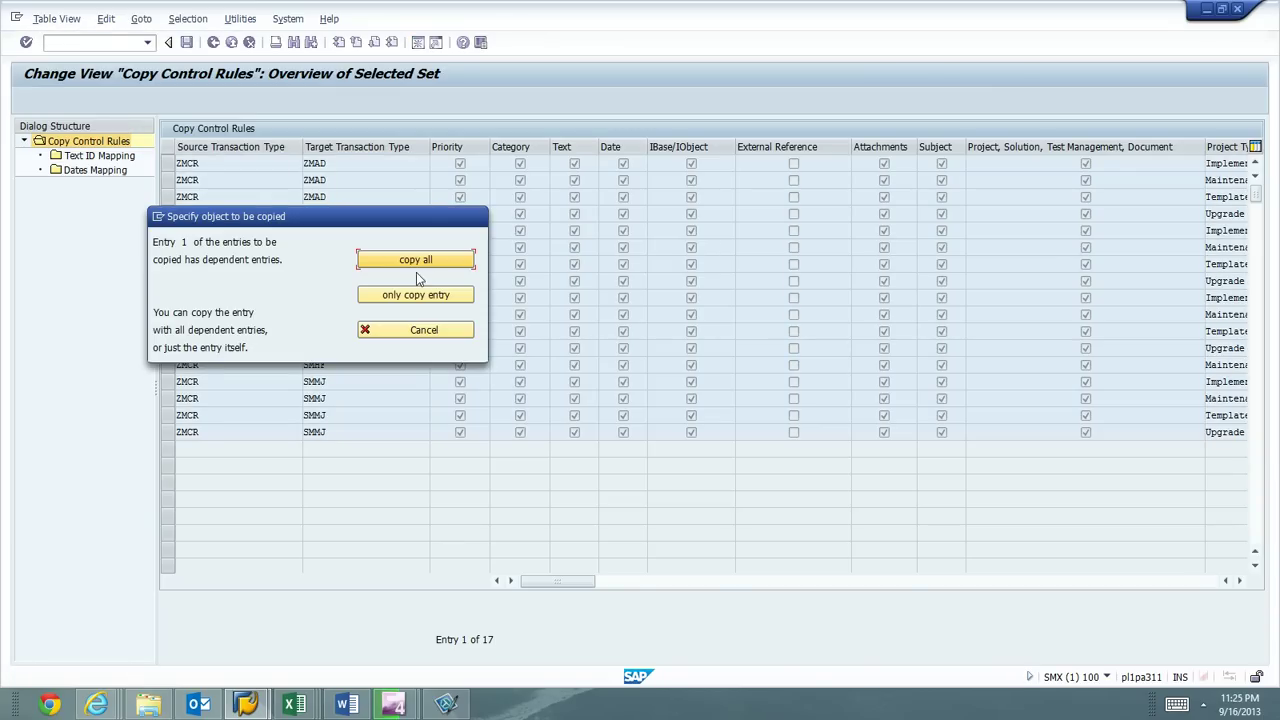
Step: Cancel the copy prompt and retype the first rows' targets as ZMAD and ZMCG
click(412, 328)
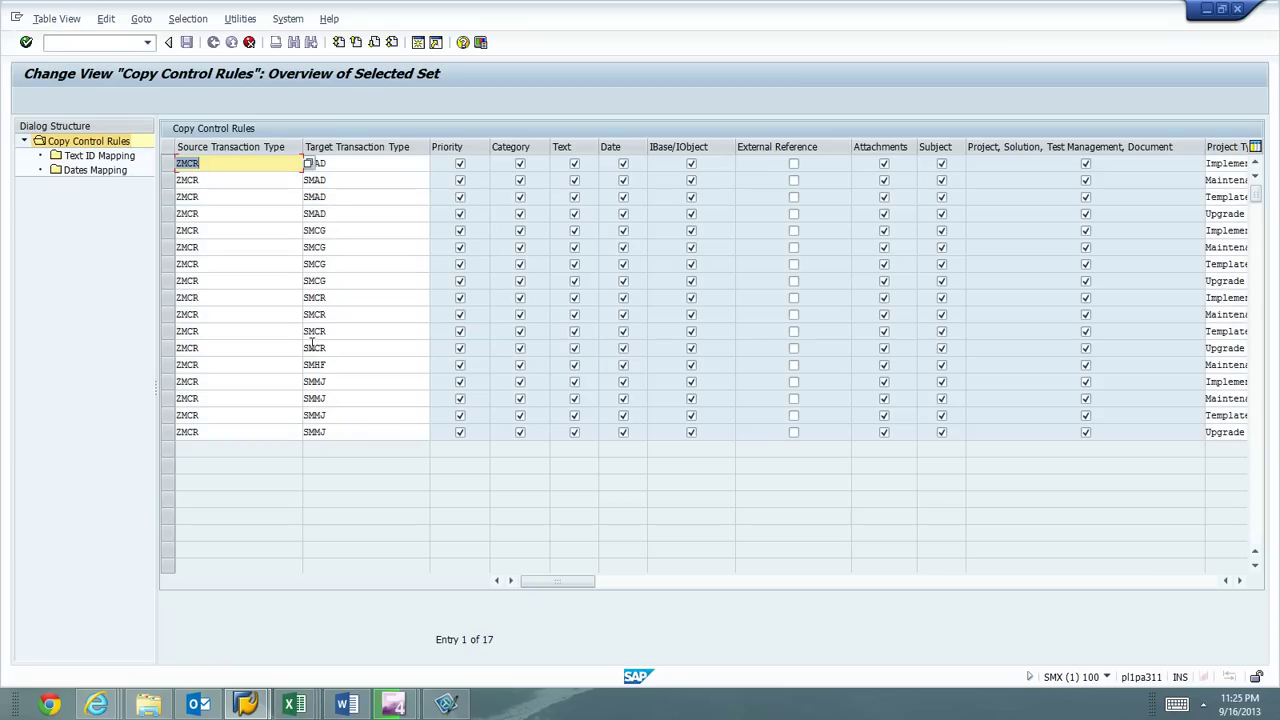
key(Tab)
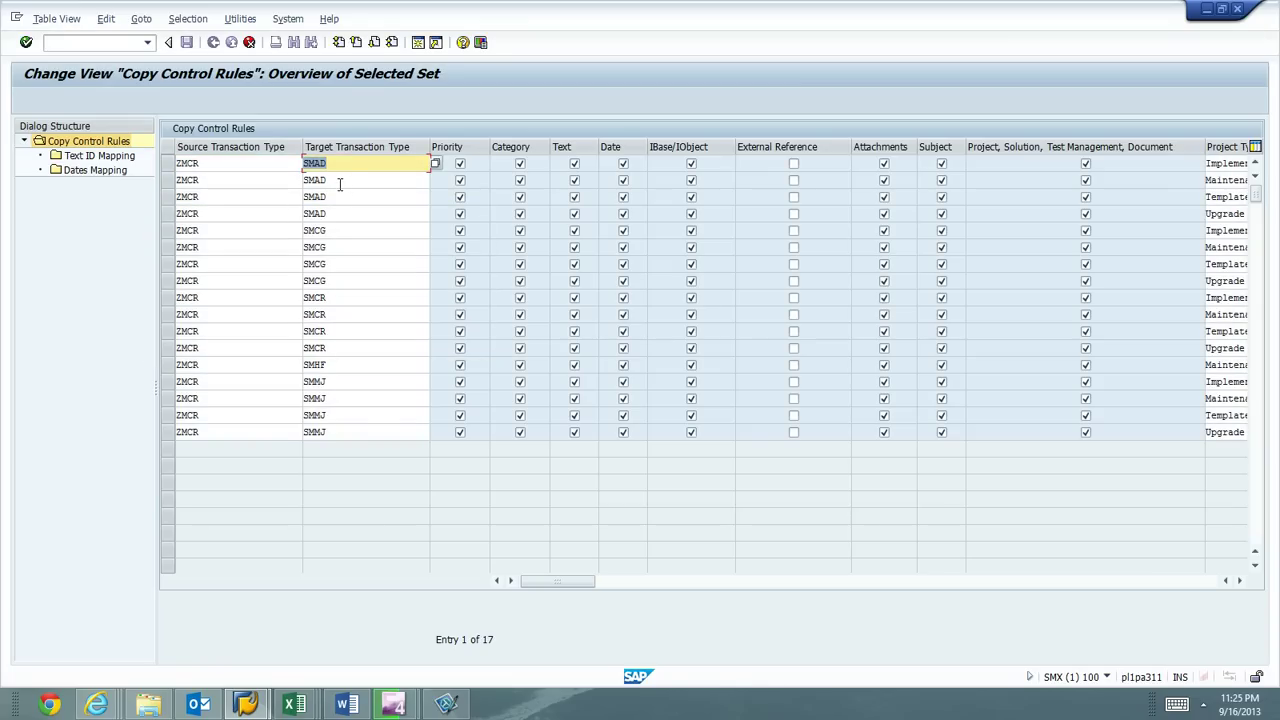
key(End)
text(Z)
key(Down)
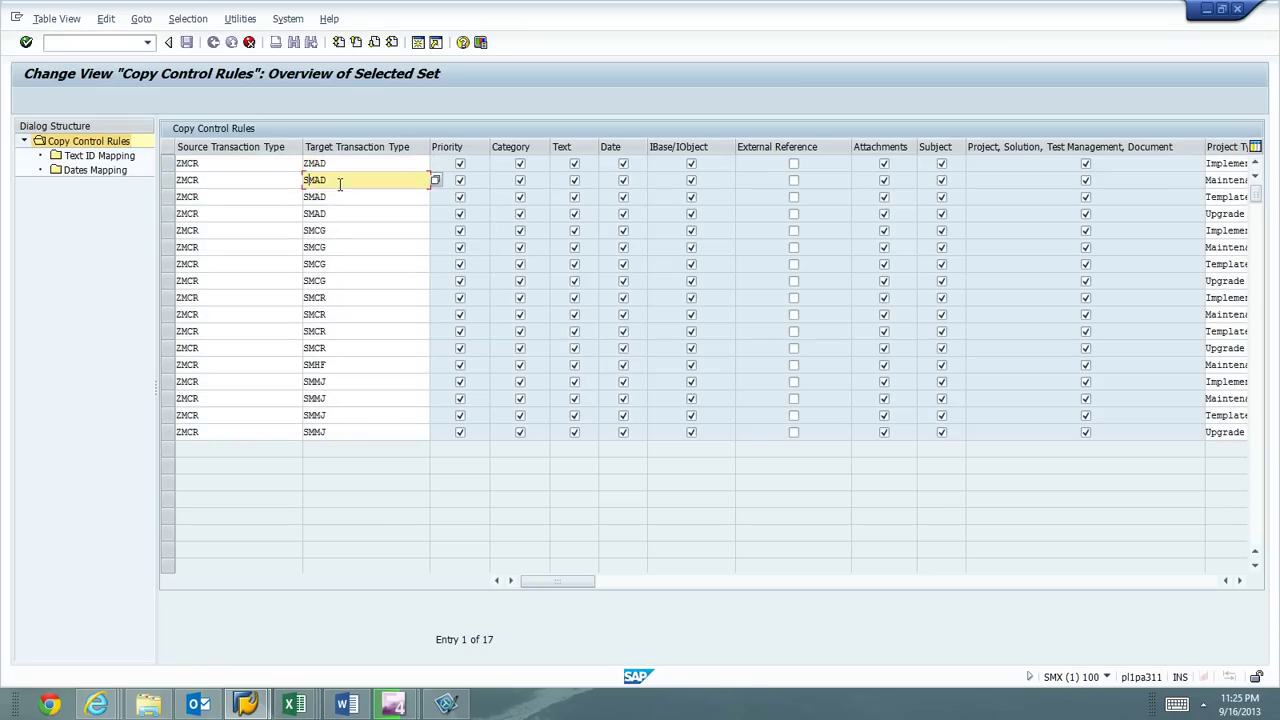
text(Z)
key(Down)
text(Z)
key(Down)
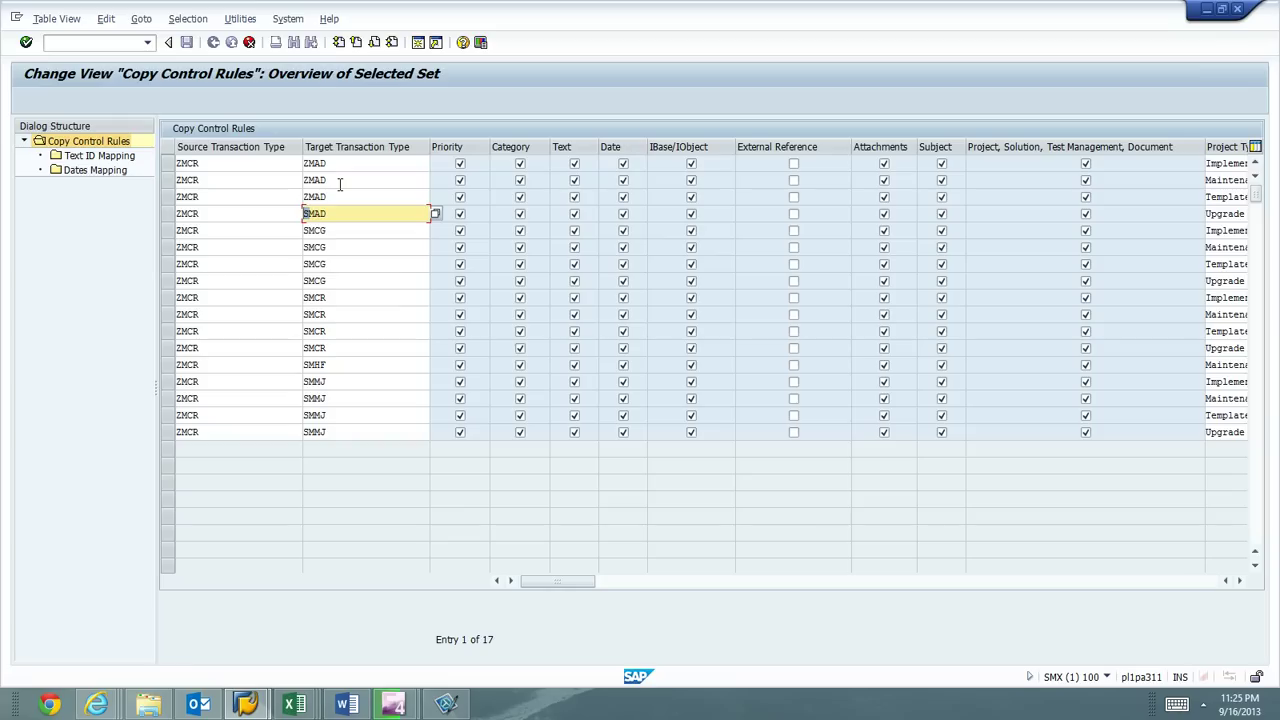
text(Z)
key(Down)
text(Z)
key(Down)
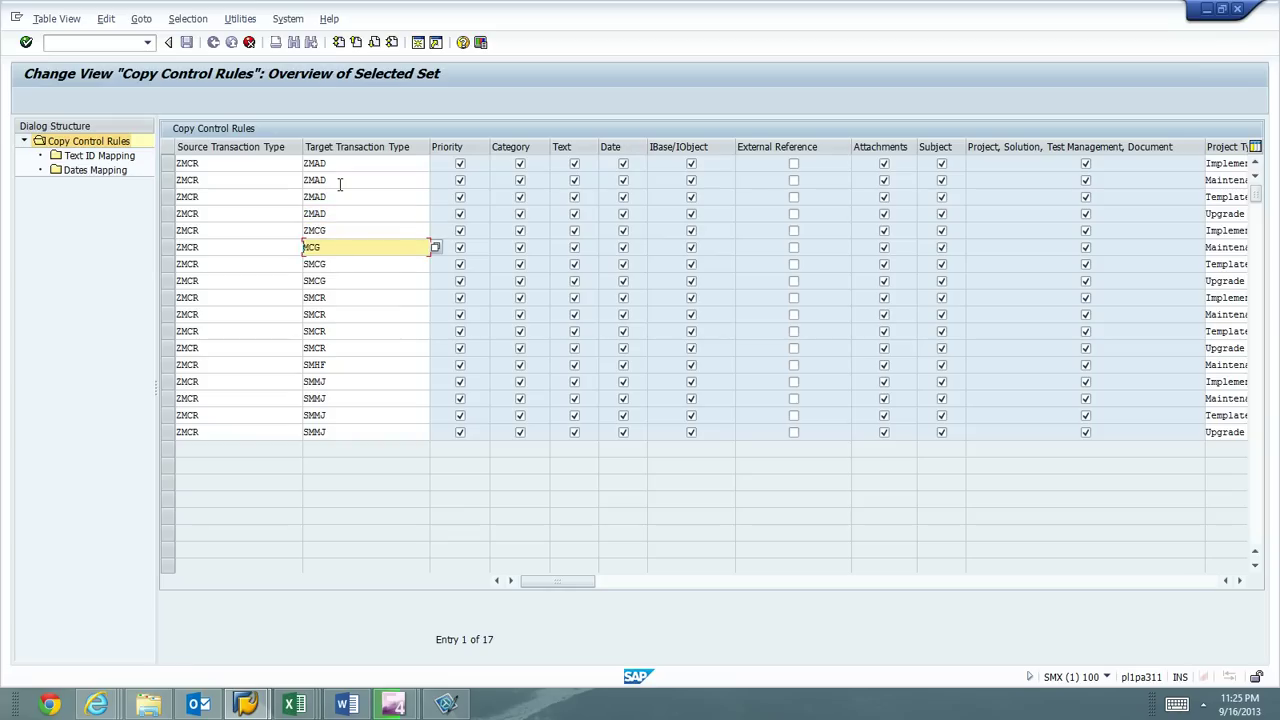
text(Z)
key(Down)
Step: Retype the remaining targets as ZMCR, ZMHF and ZMMJ and resubmit the entries
key(Down)
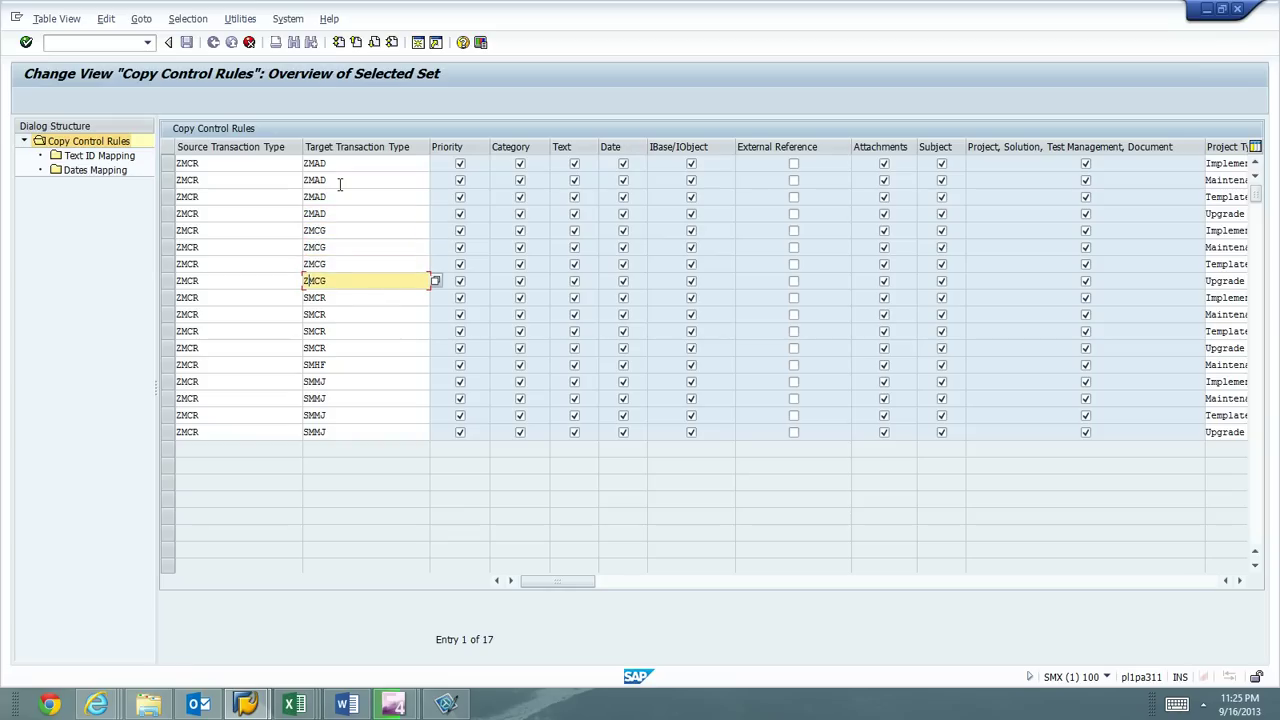
key(Down)
text(Z)
key(Down)
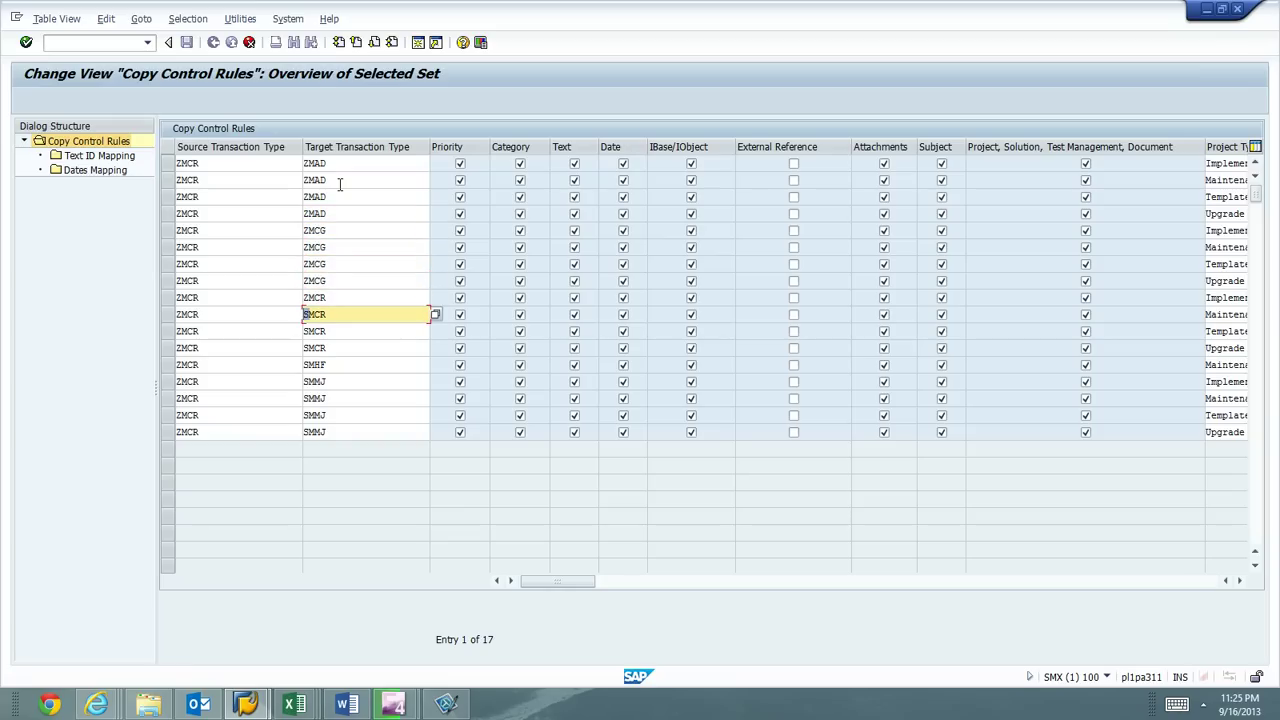
text(Z)
key(Down)
text(Z)
key(Down)
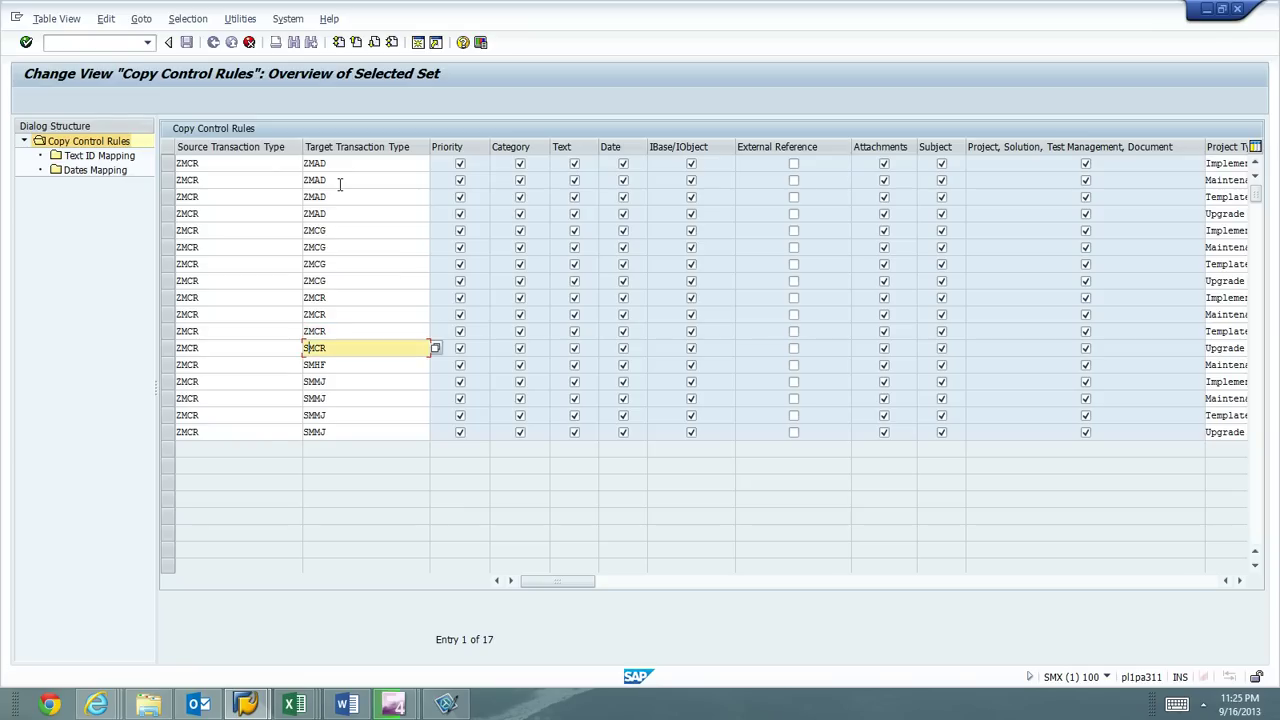
text(Z)
key(Down)
text(Z)
key(Down)
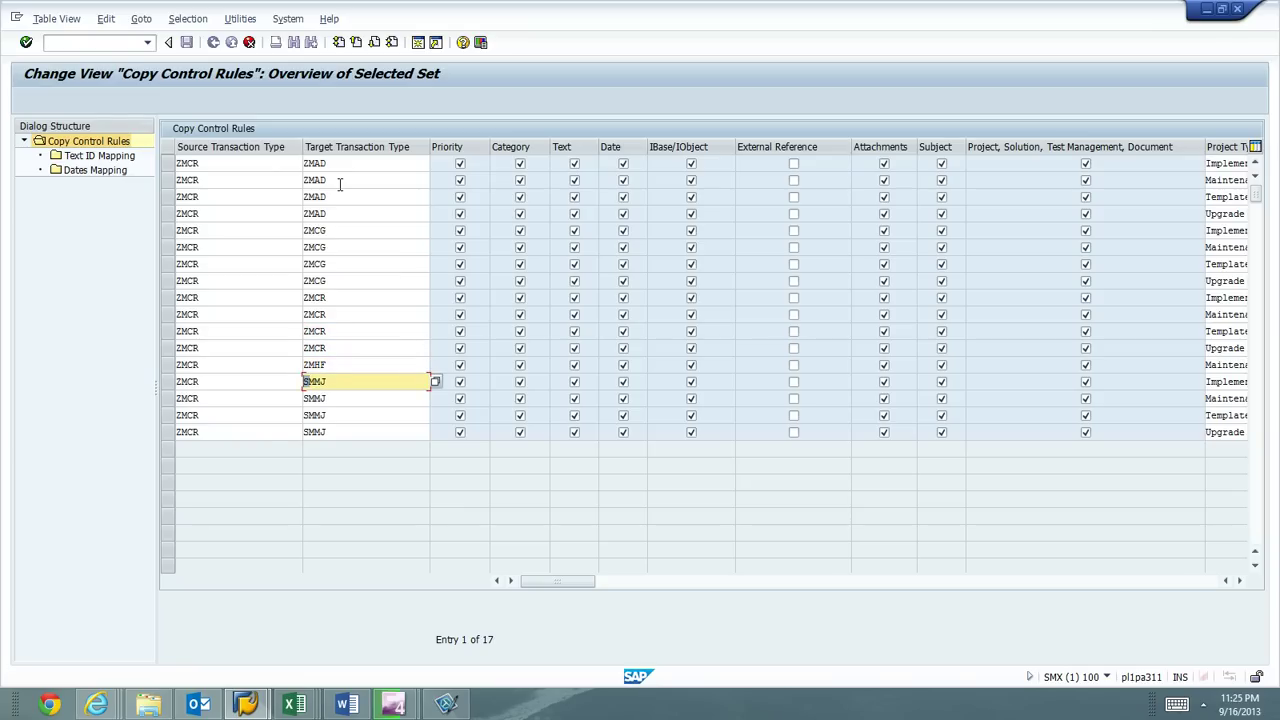
text(Z)
key(Down)
key(Return)
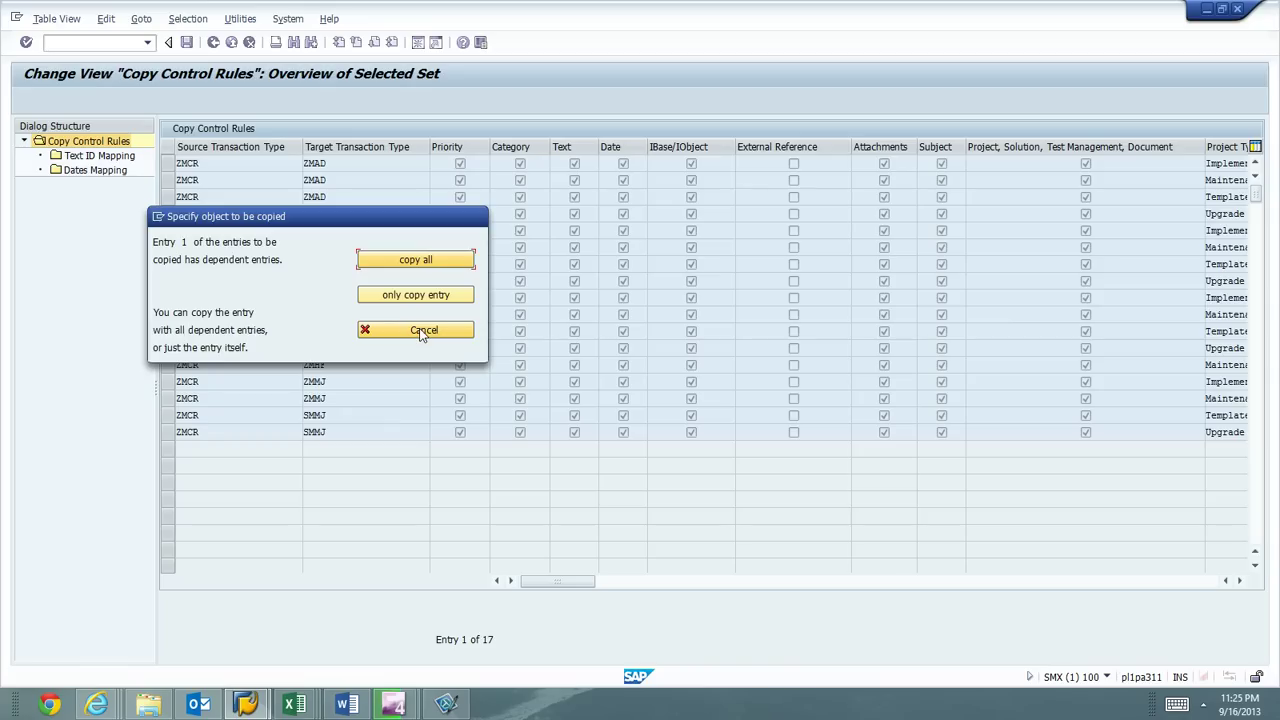
Step: Cancel the prompt, set the first three targets to ZMAD, and copy with all dependent entries
click(413, 322)
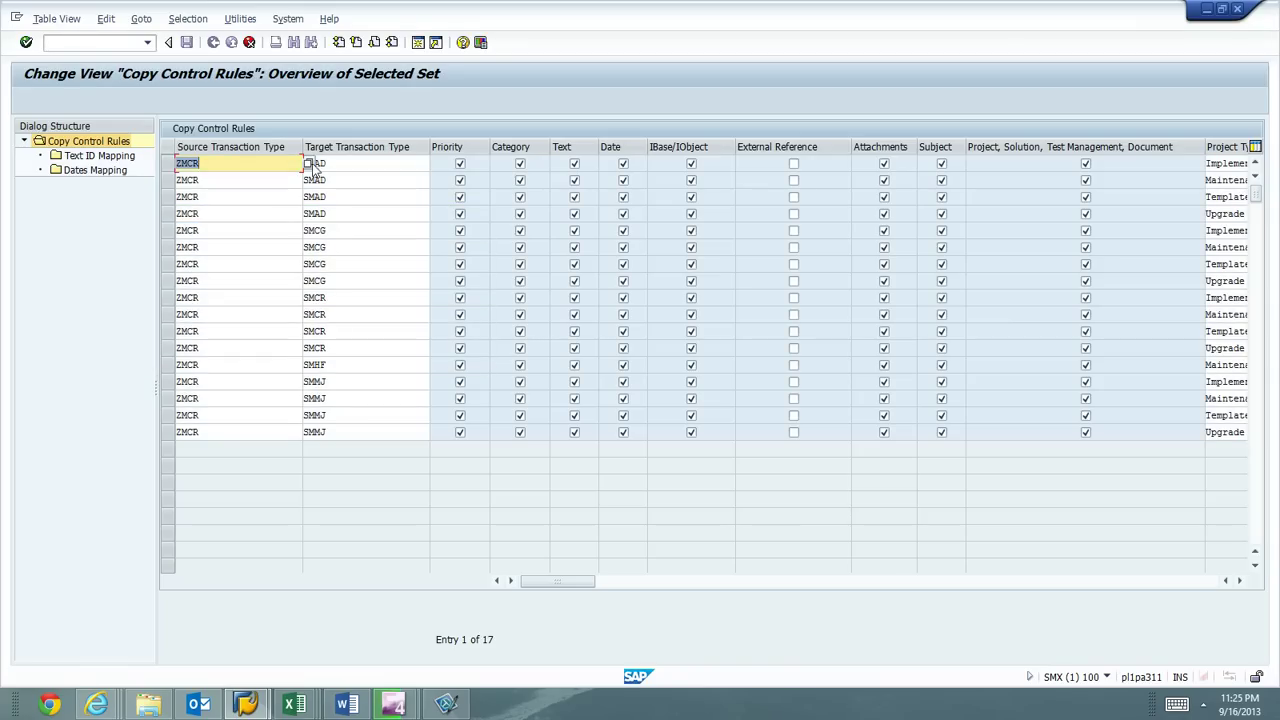
click(314, 165)
click(314, 165)
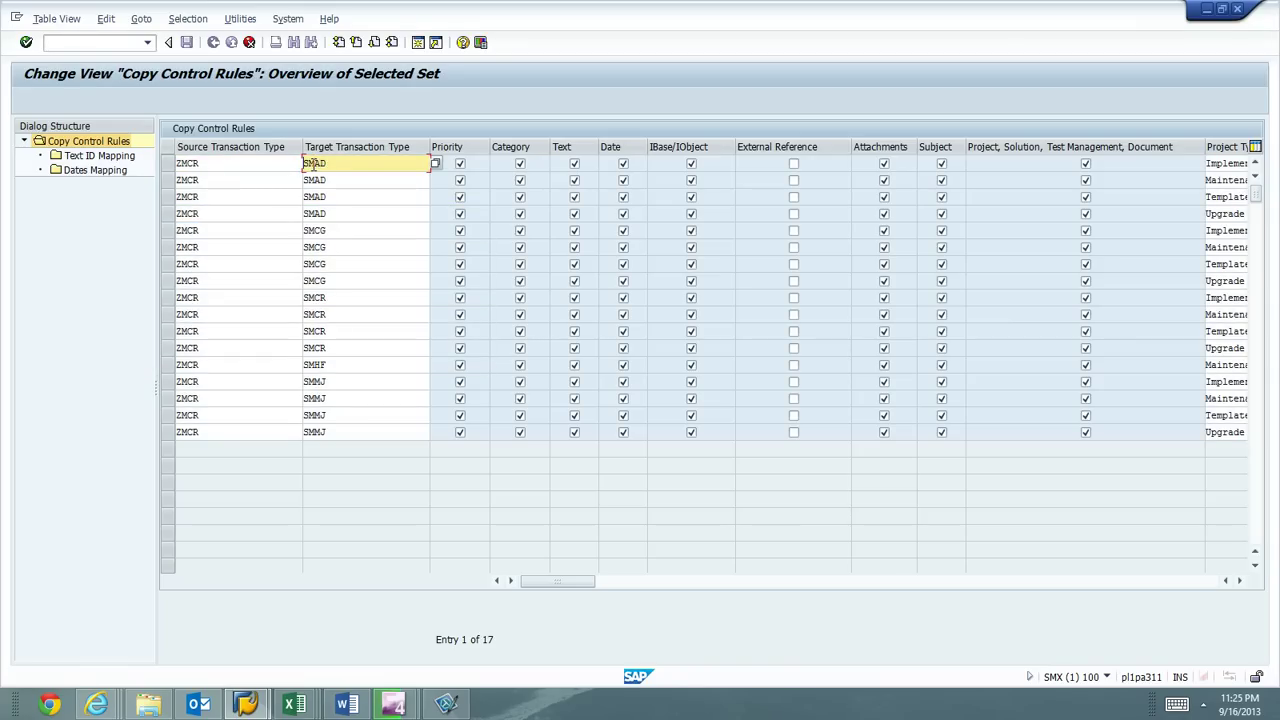
key(Down)
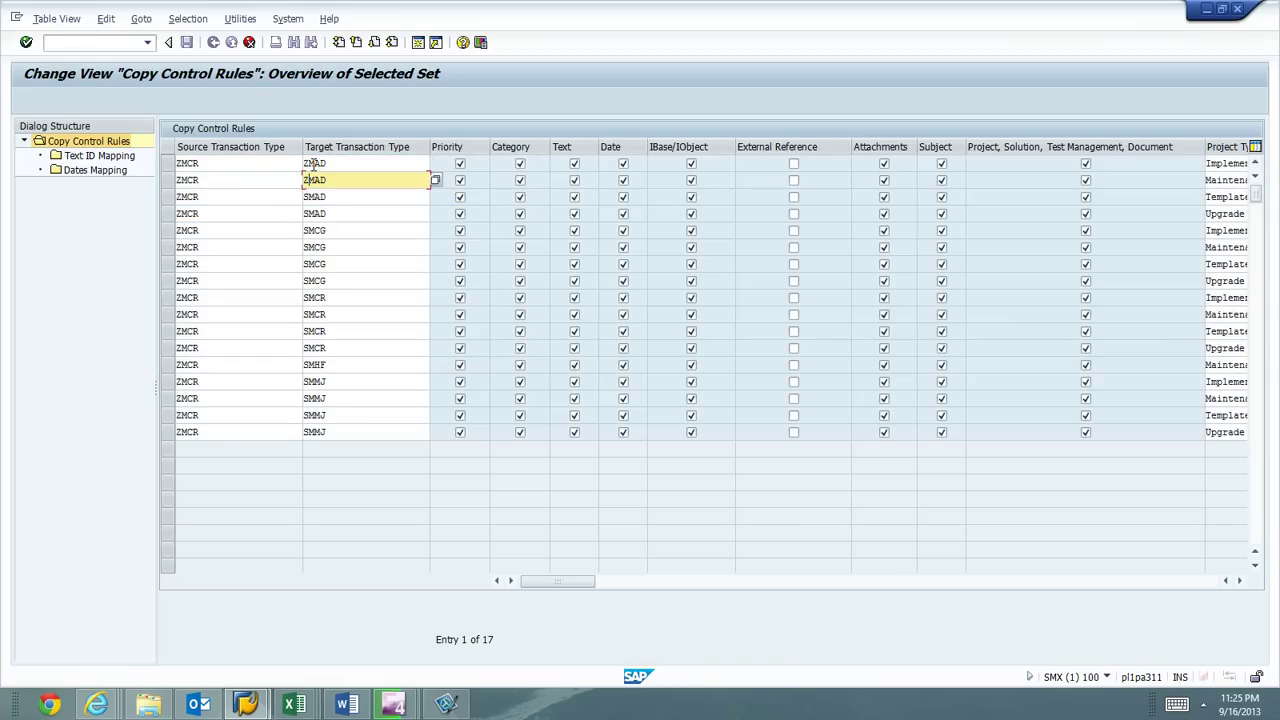
key(Down)
key(Down)
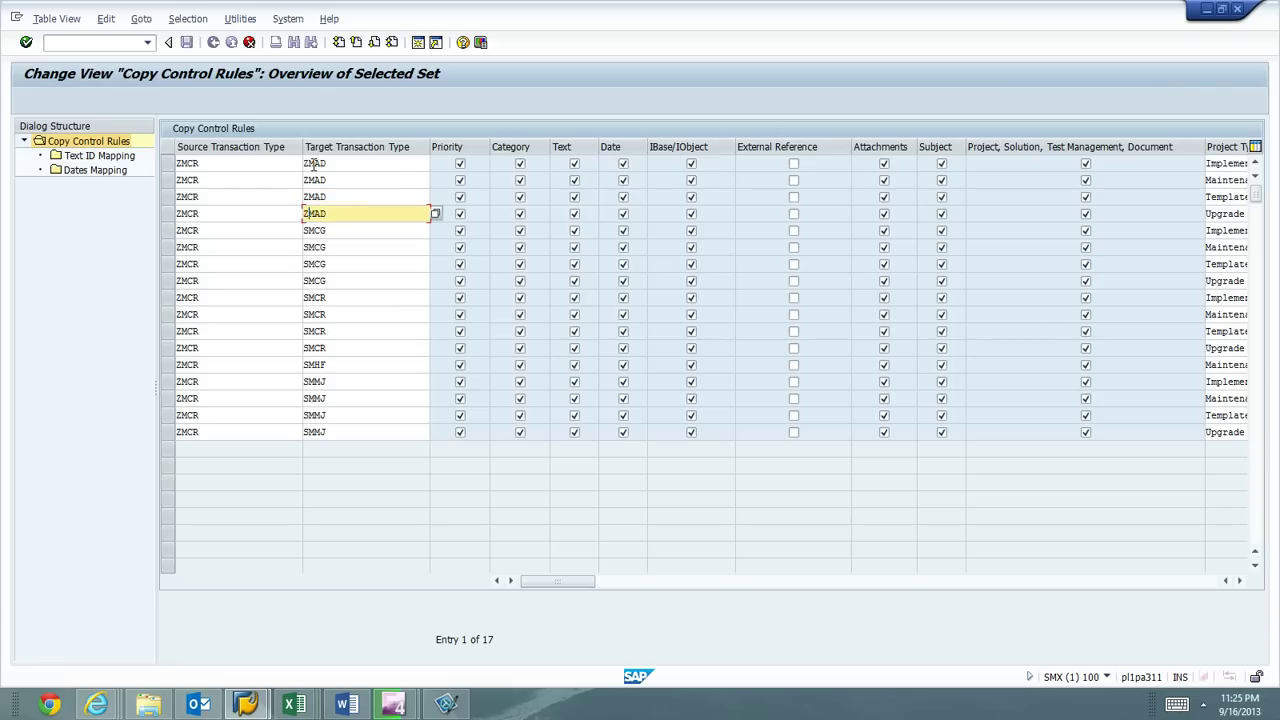
key(Down)
key(Return)
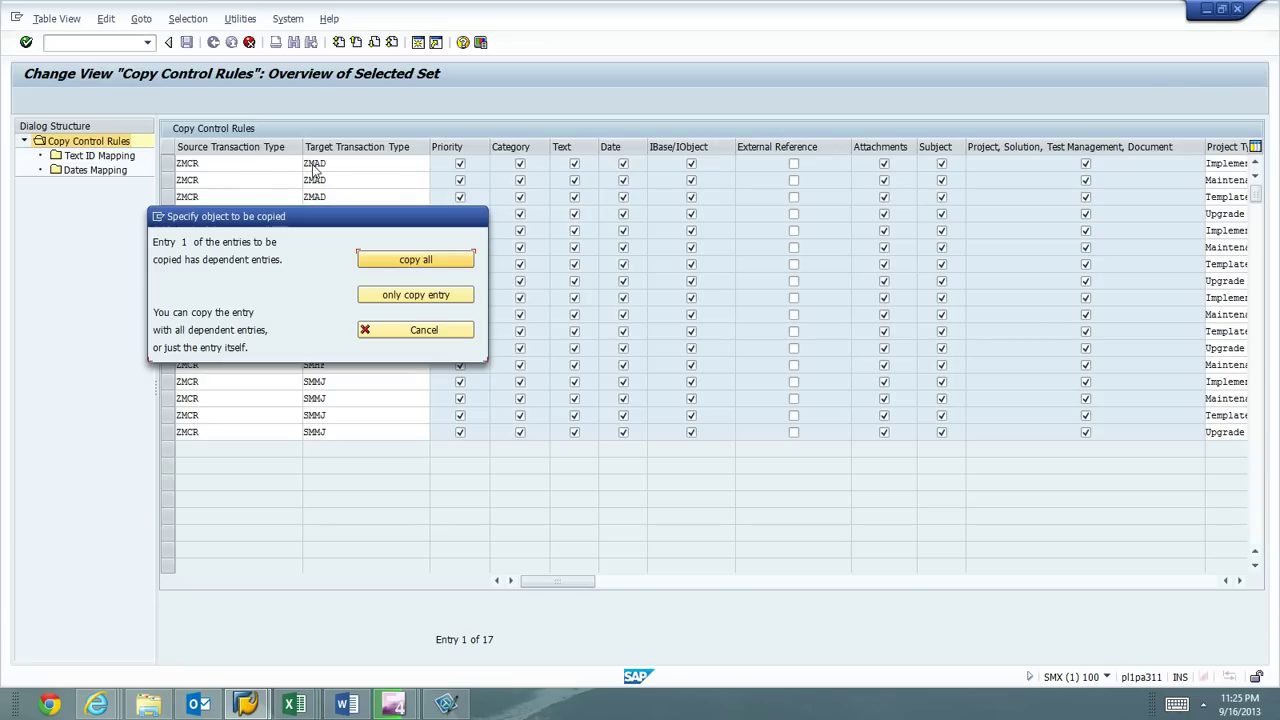
click(385, 263)
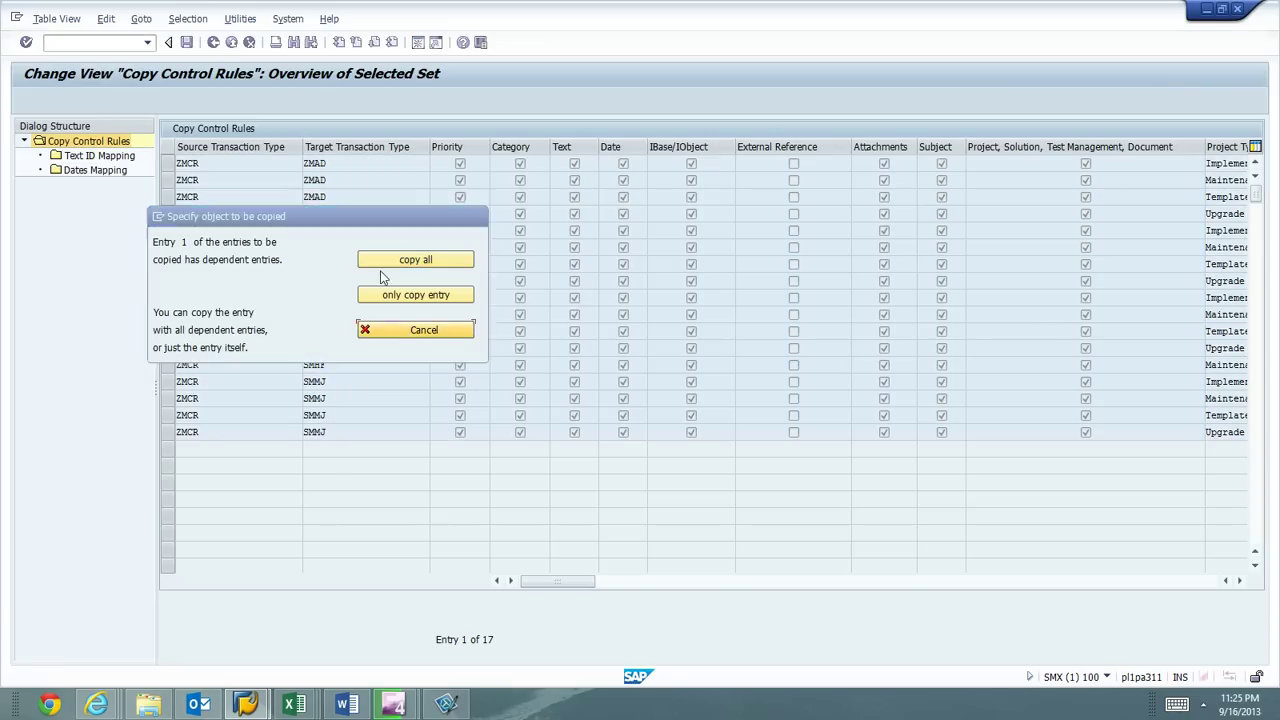
Step: Change rows 1–7 targets from SMAD and SMCG to ZMAD and ZMCG
click(393, 171)
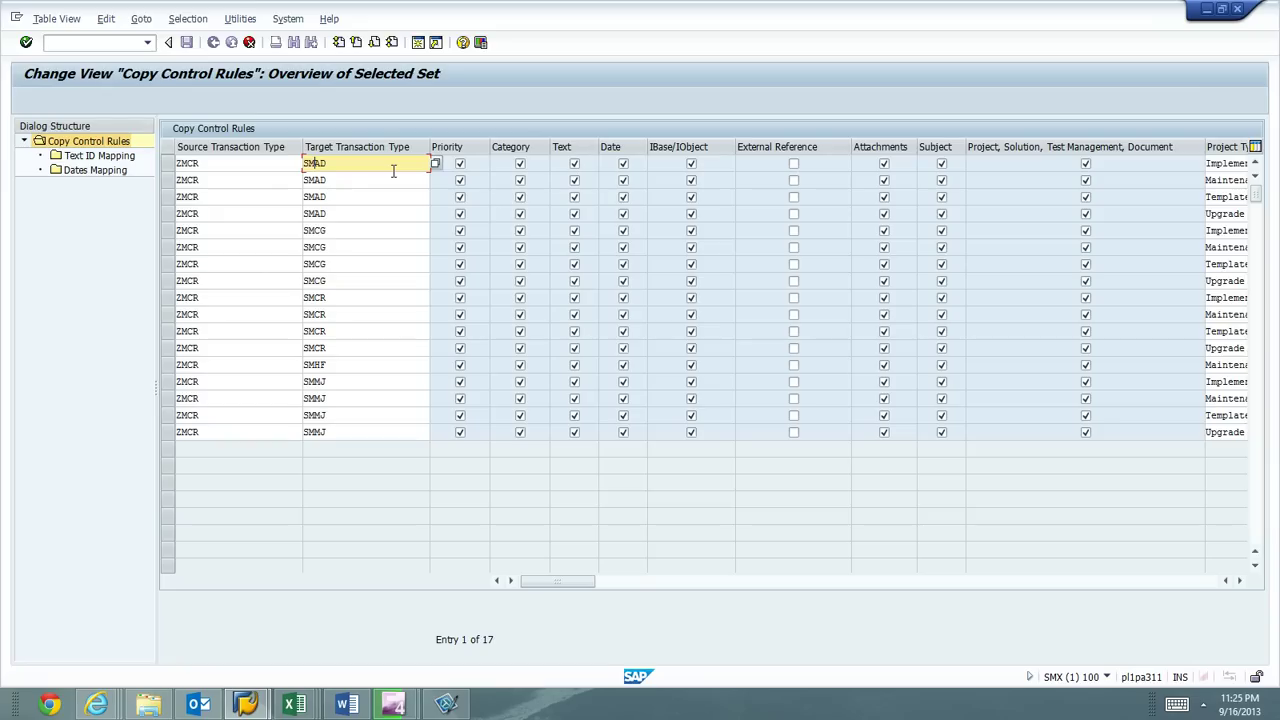
text(z)
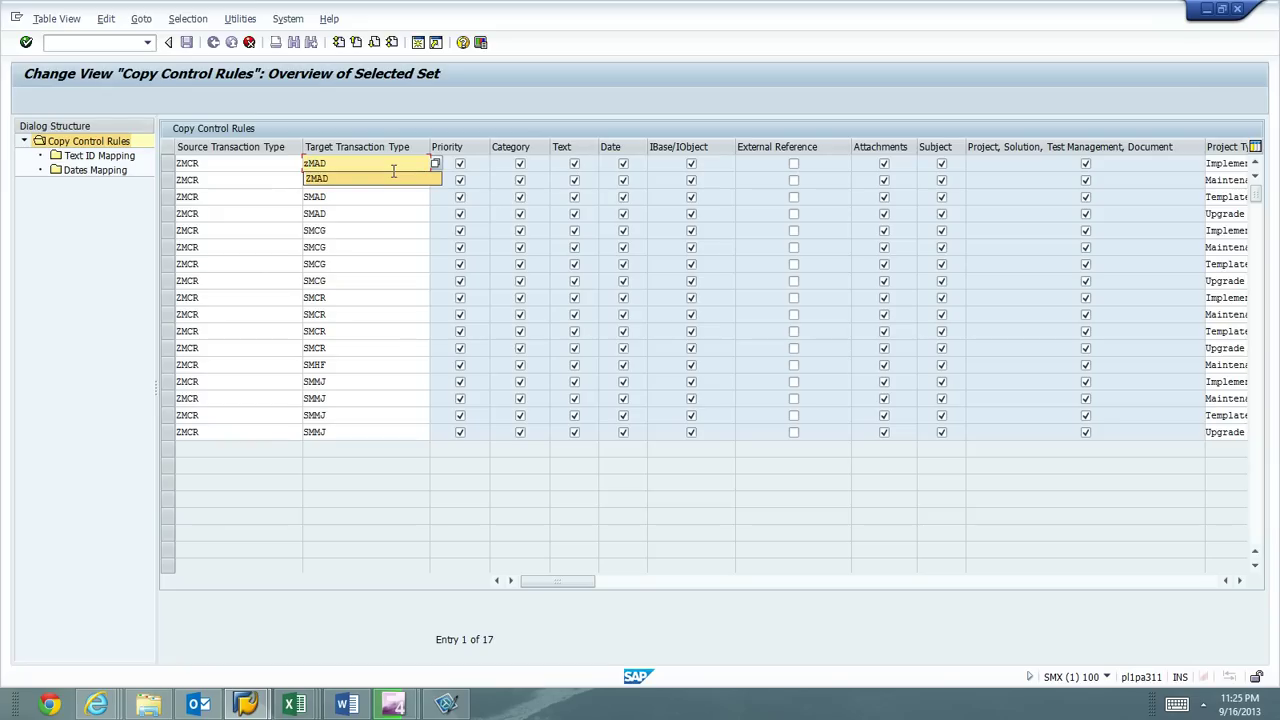
key(Return)
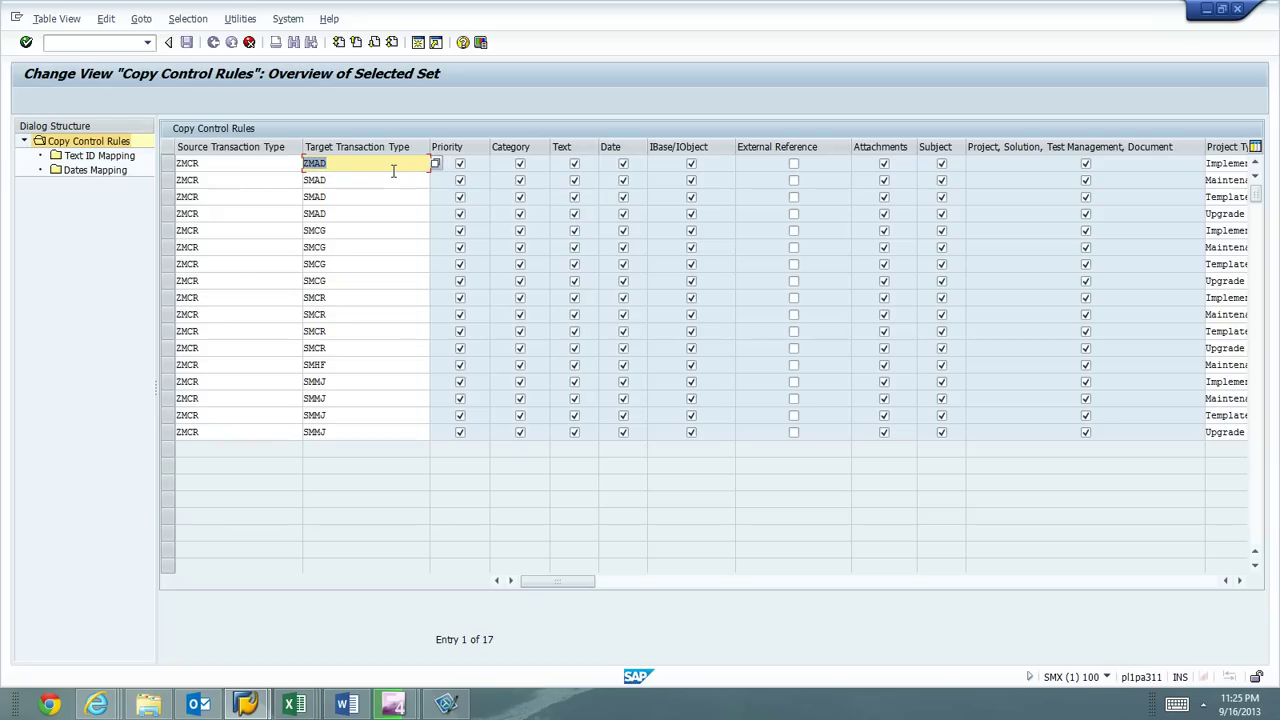
key(Down)
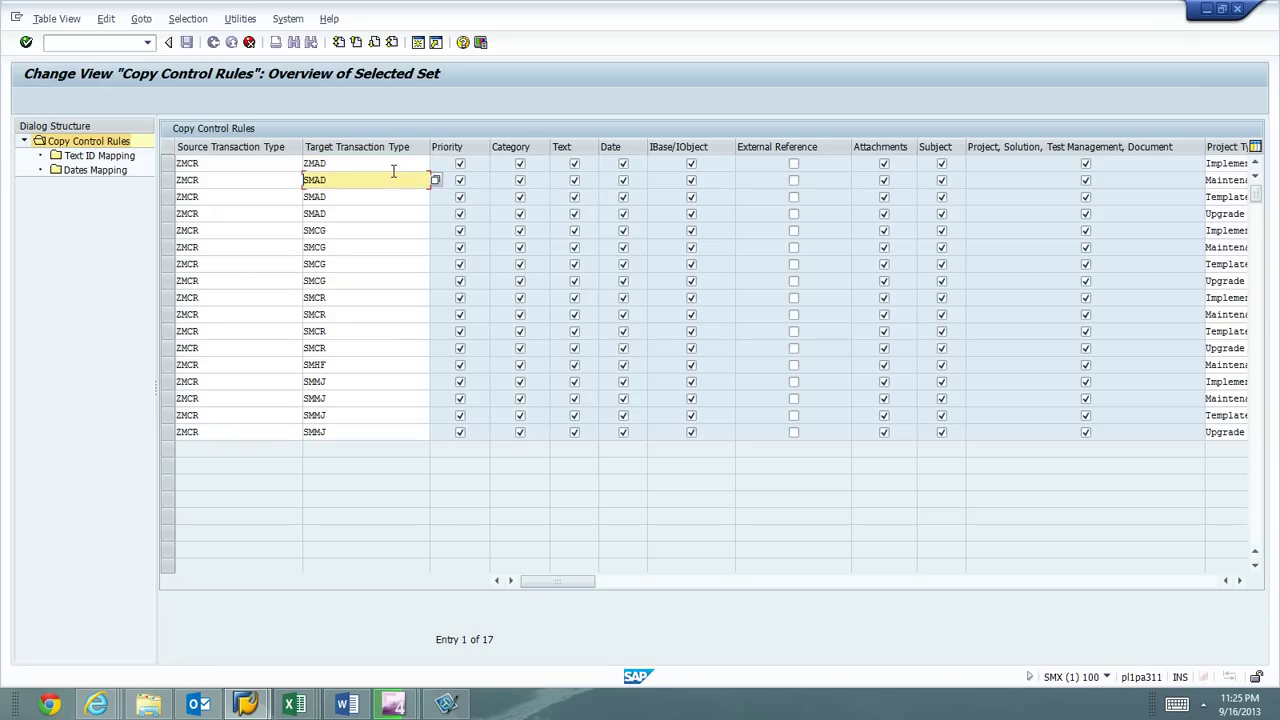
text(z)
key(Down)
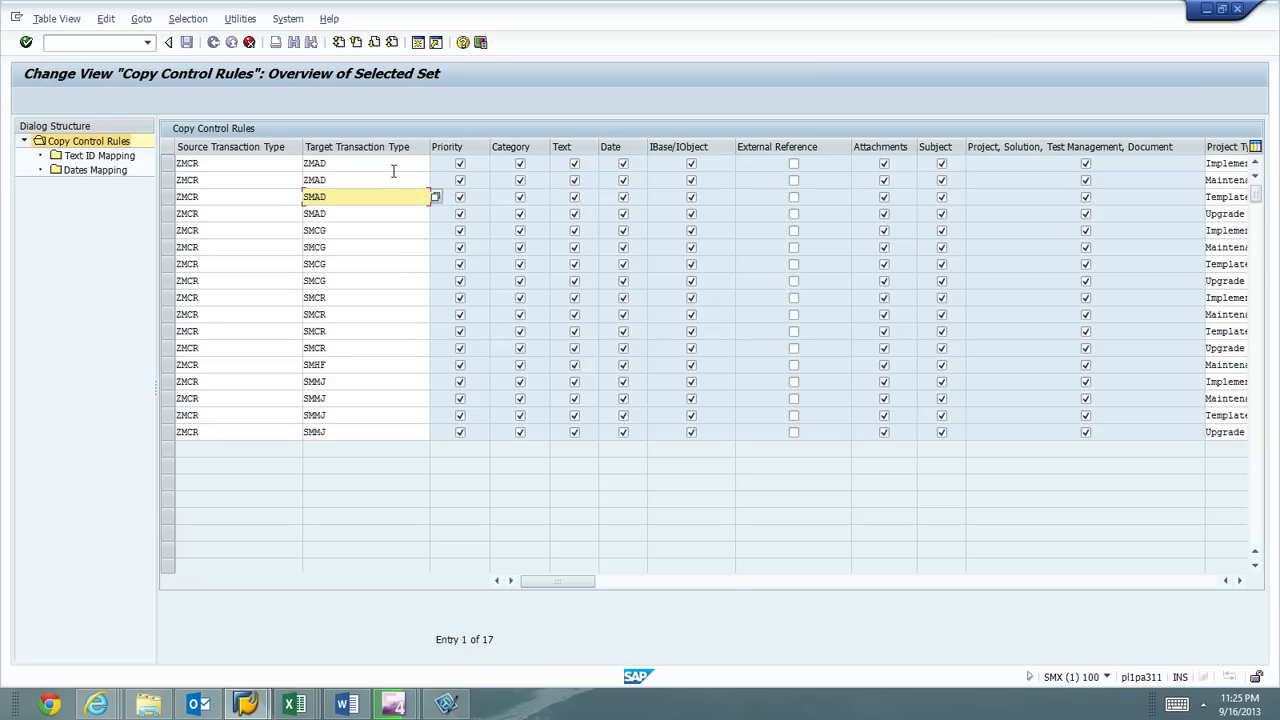
key(Down)
key(Delete)
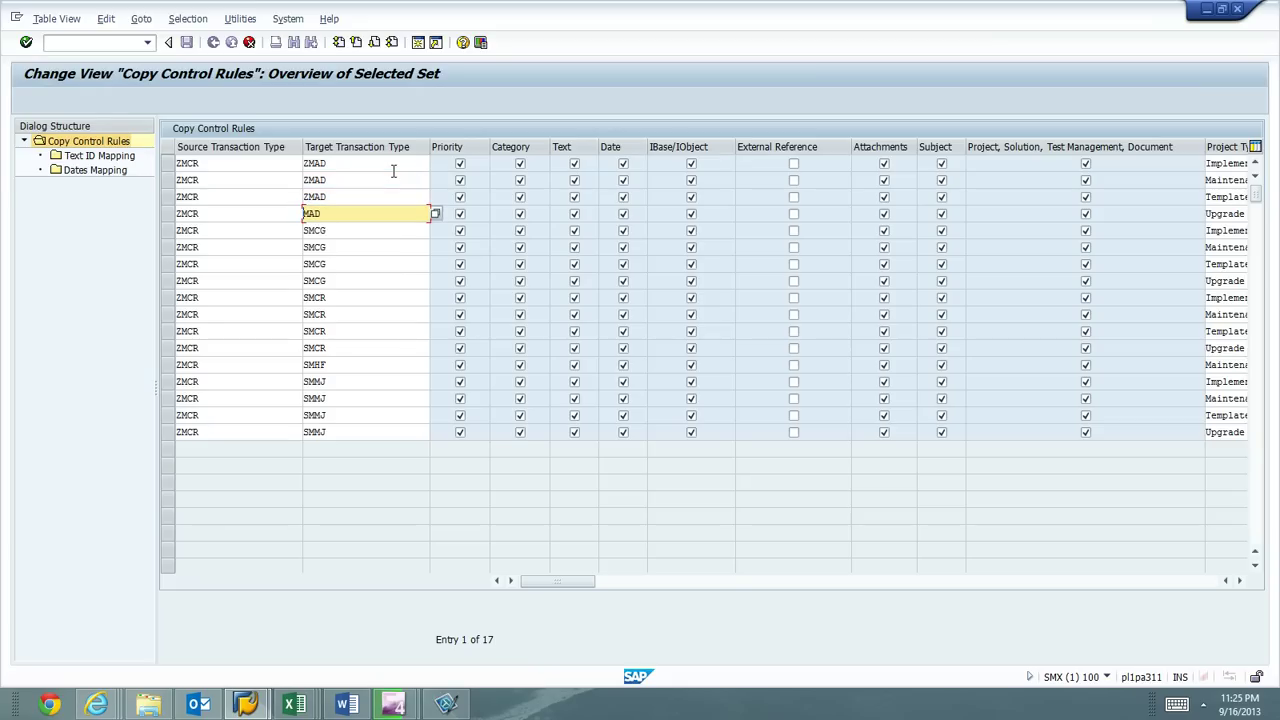
text(z)
key(Down)
text(z)
key(Down)
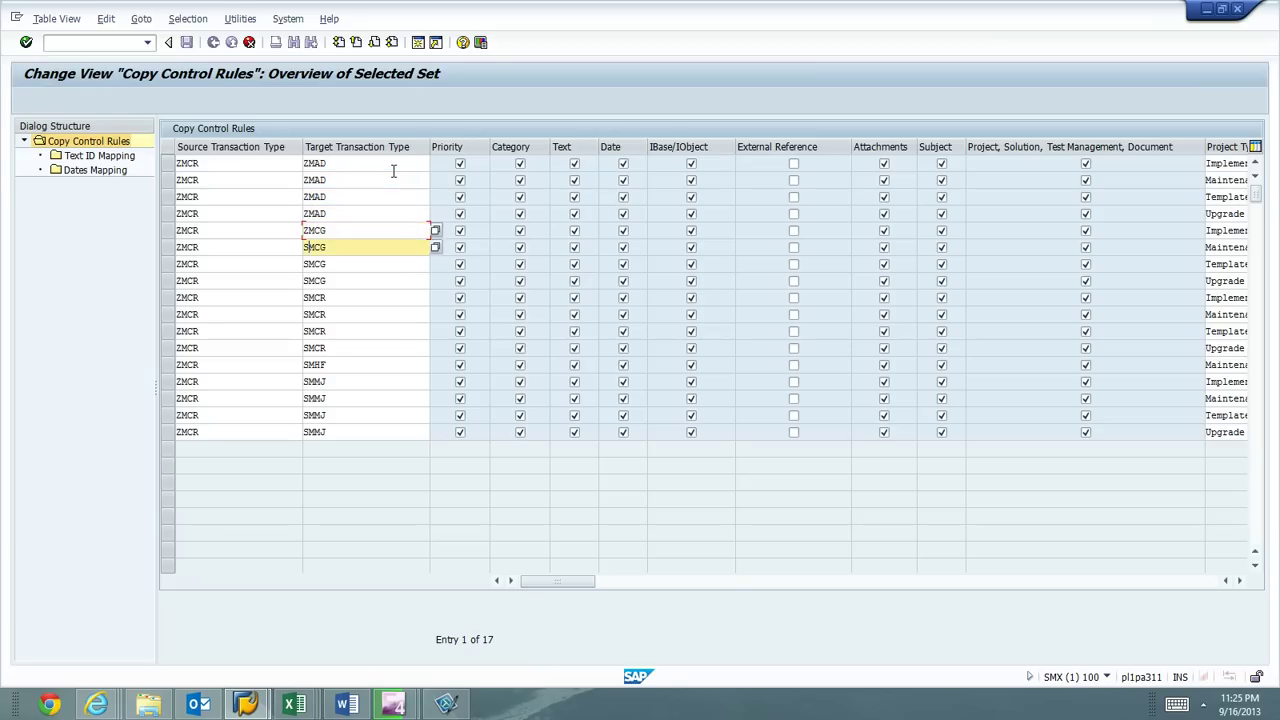
text(z)
key(Down)
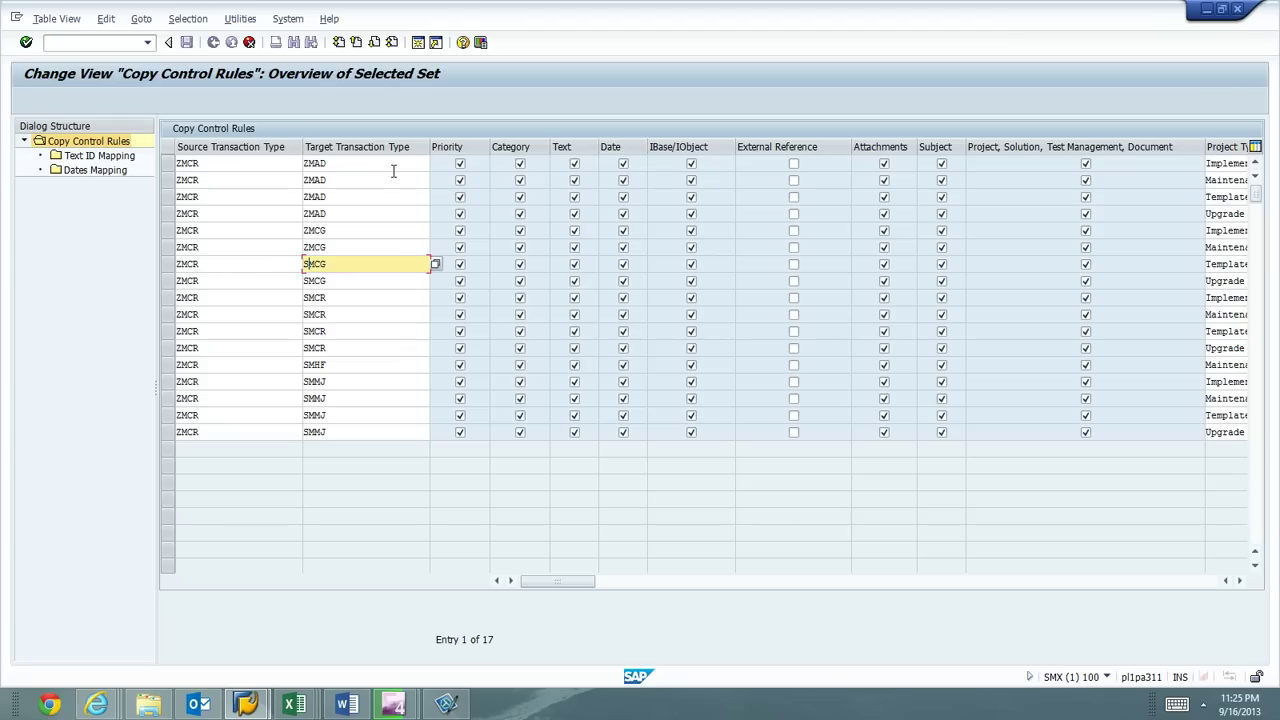
text(z)
key(Down)
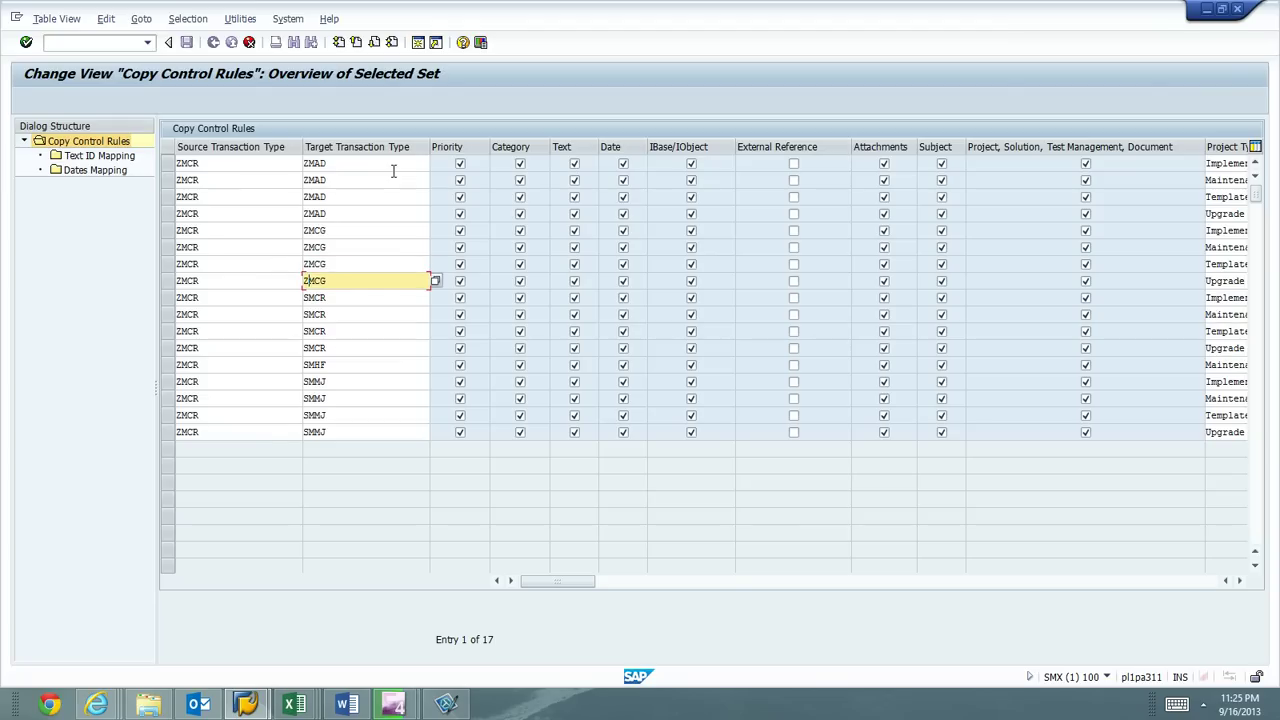
Step: Change the remaining targets through row 16 to ZMCR, ZMHF and ZMMJ
text(z)
key(Down)
key(Delete)
text(z)
key(Down)
key(Delete)
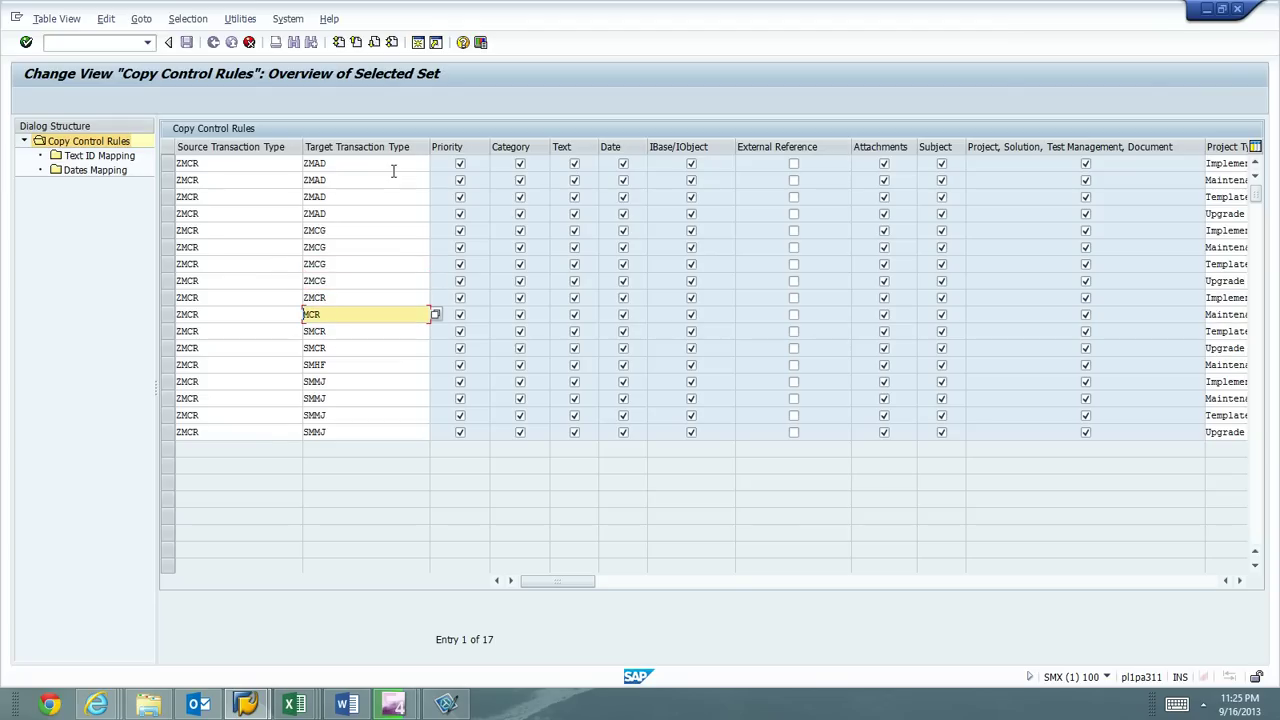
key(Down)
key(Down)
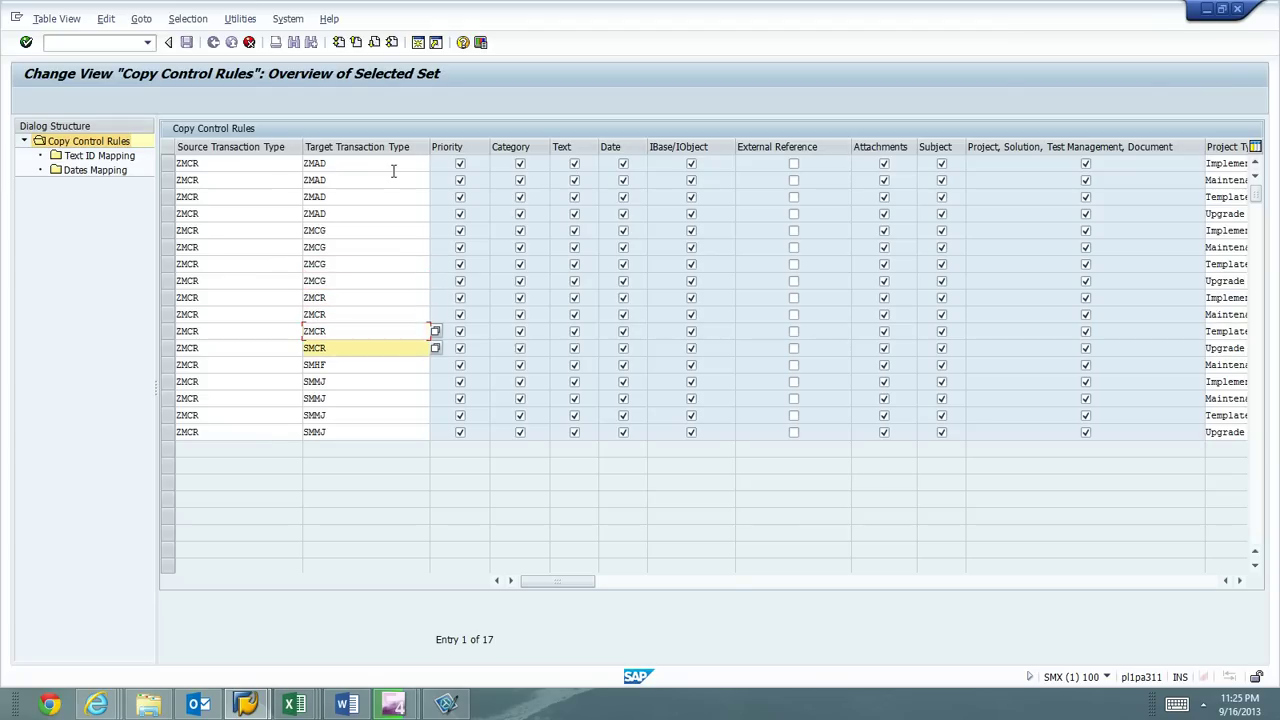
key(Down)
key(Delete)
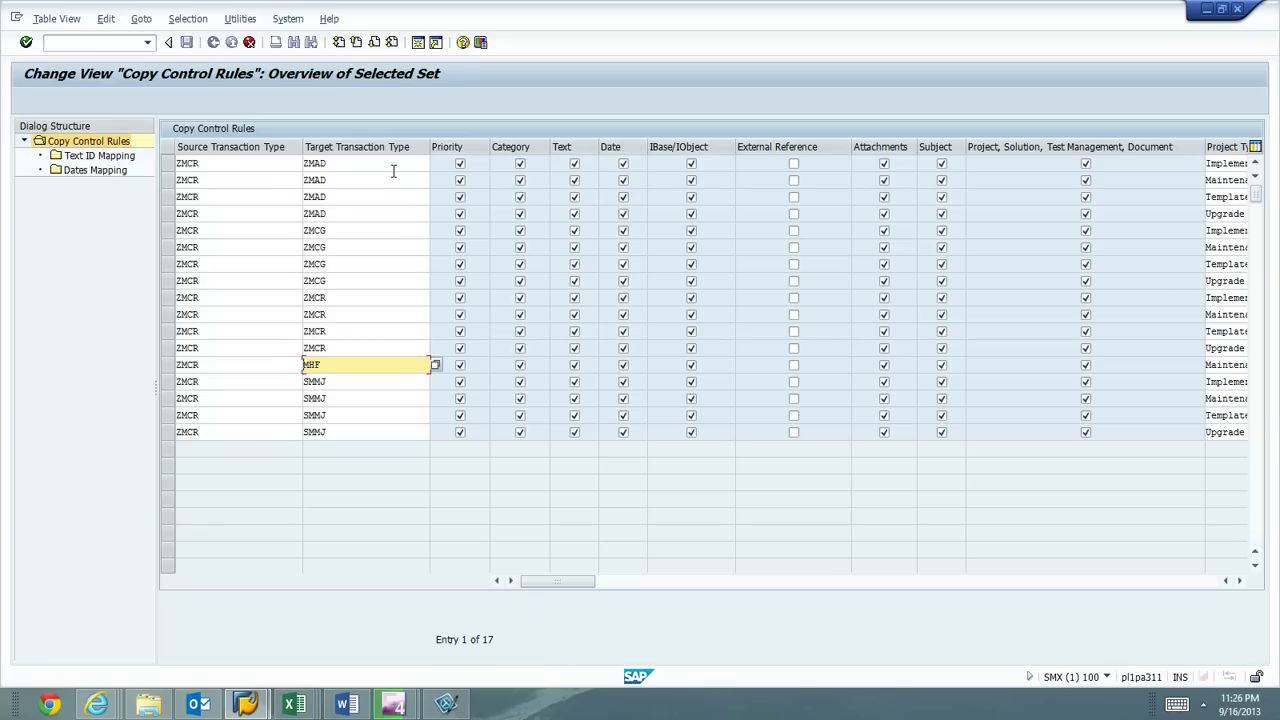
key(Down)
key(Delete)
key(Down)
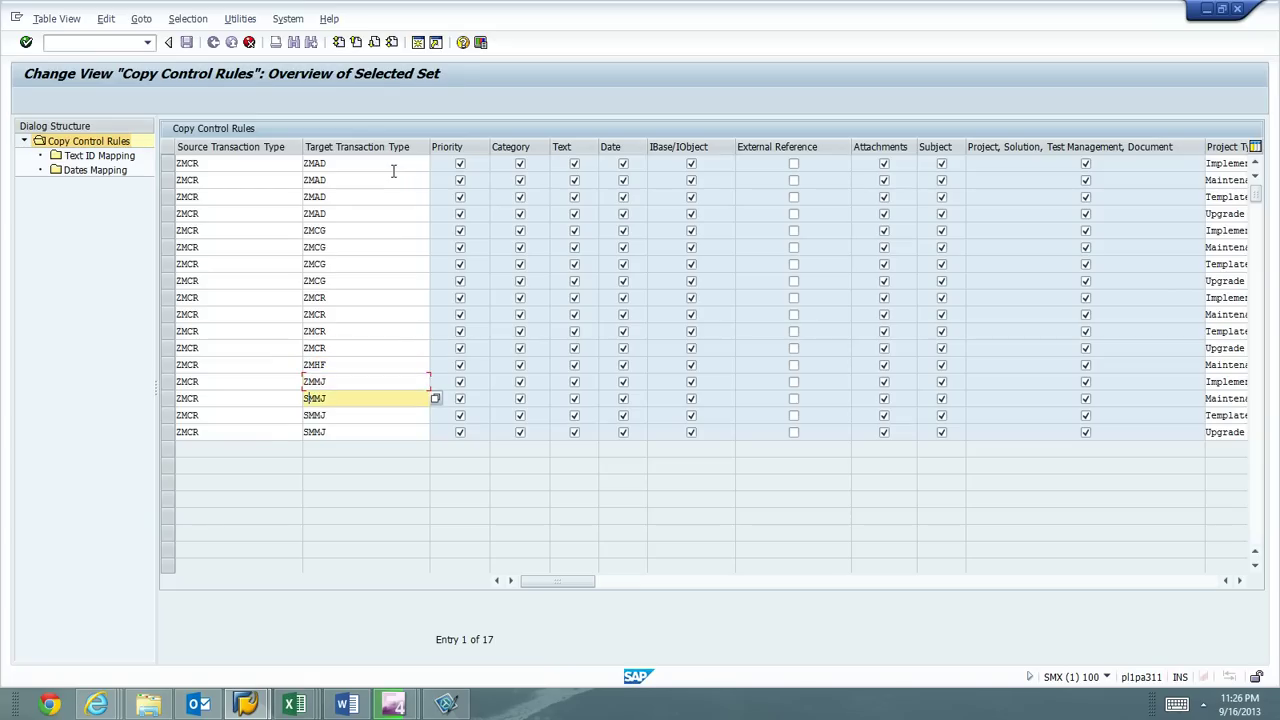
text(Z)
key(Down)
key(Delete)
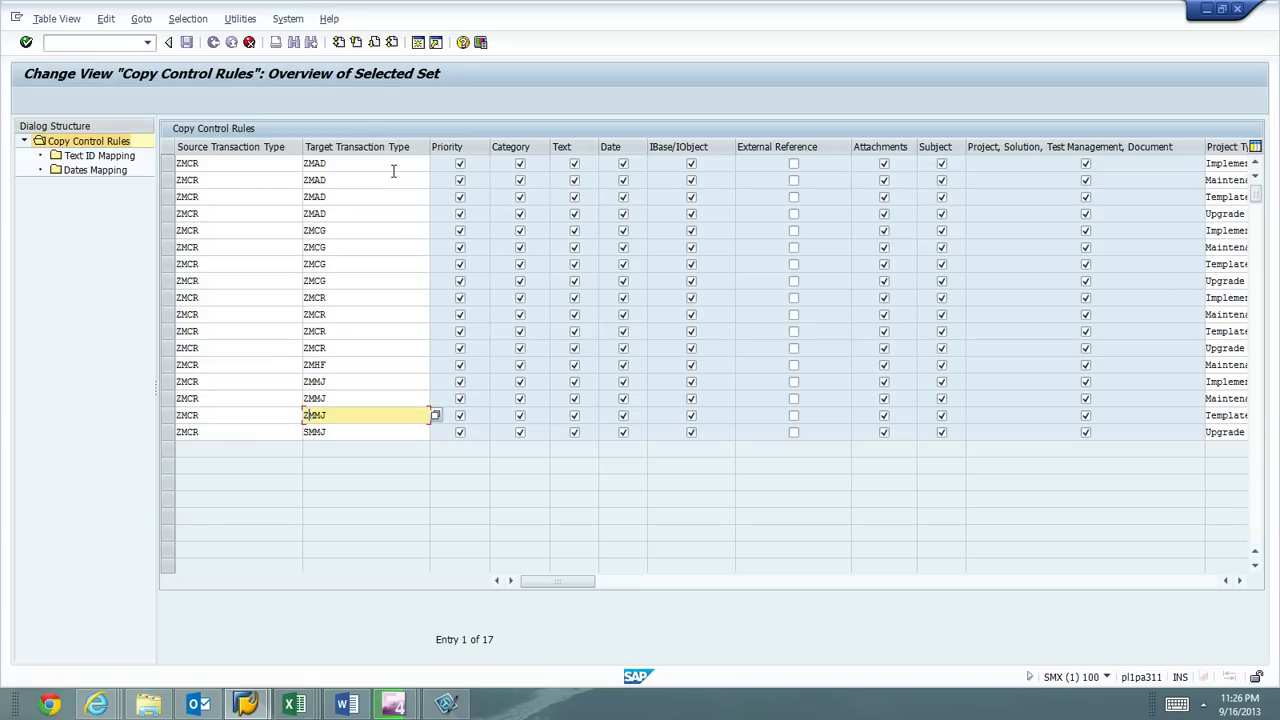
key(Down)
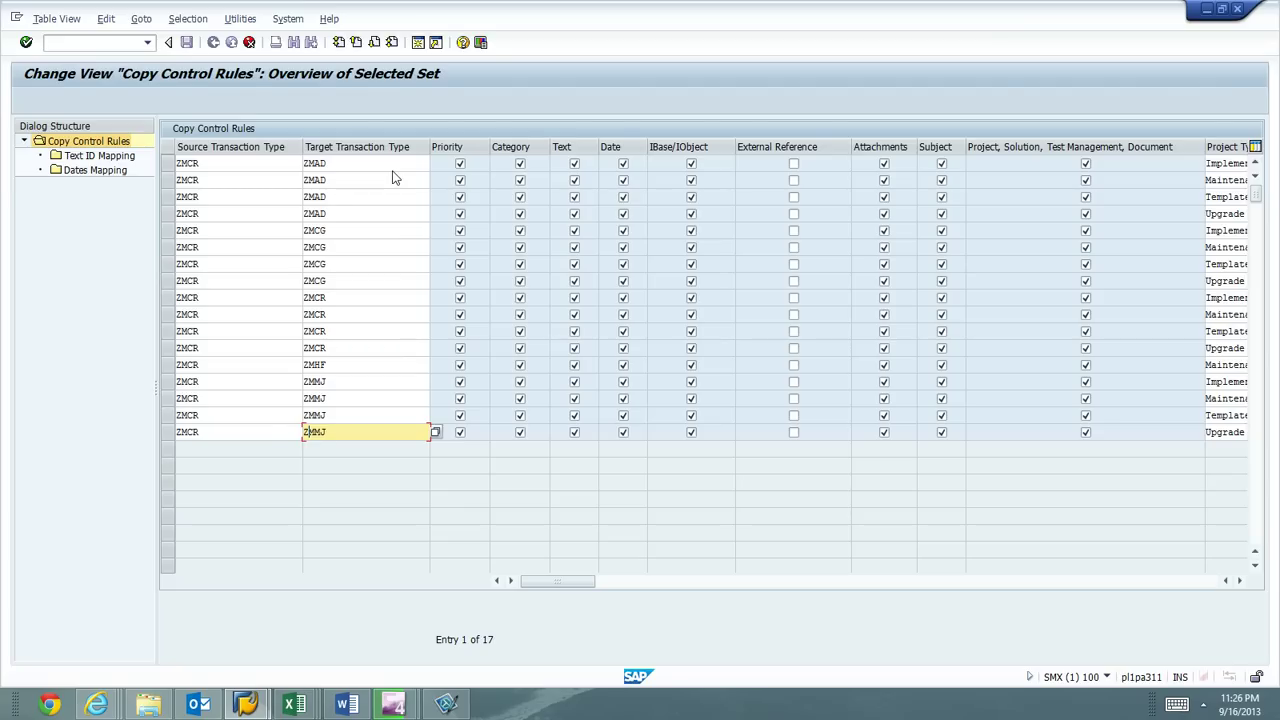
Step: Submit the Z-target entries and copy entries 1–9 with all dependent entries
key(Return)
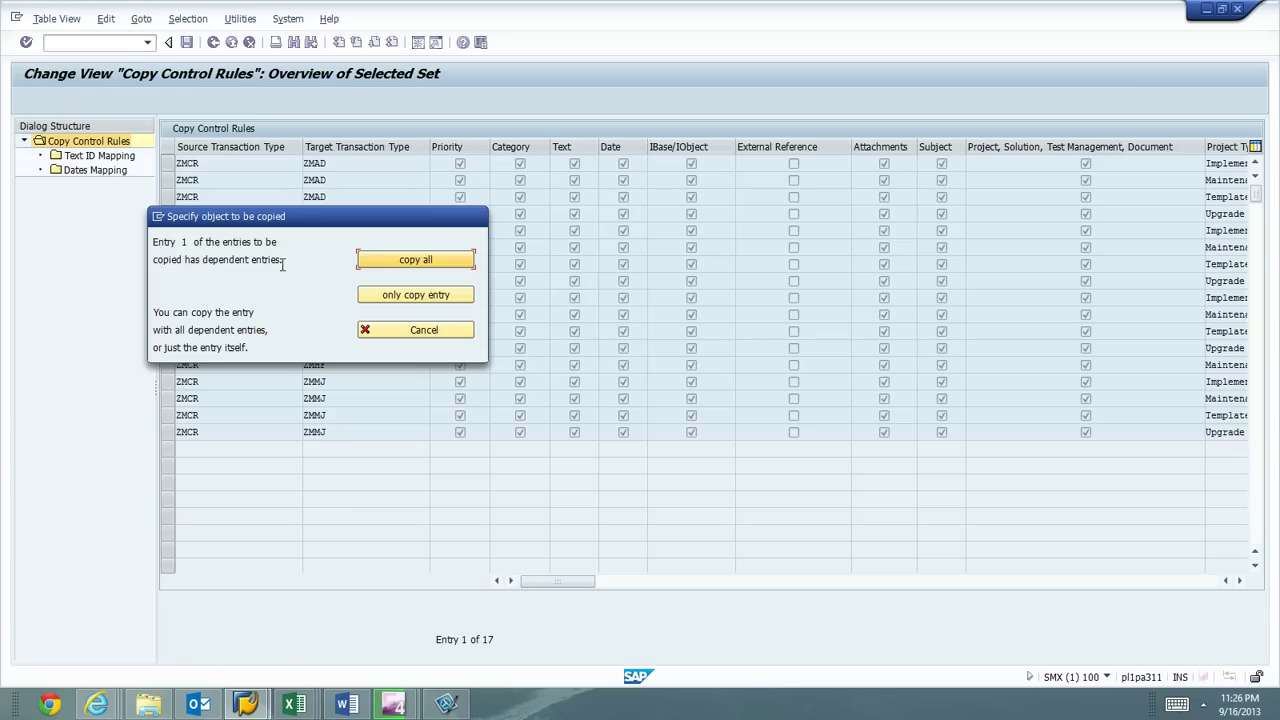
click(408, 260)
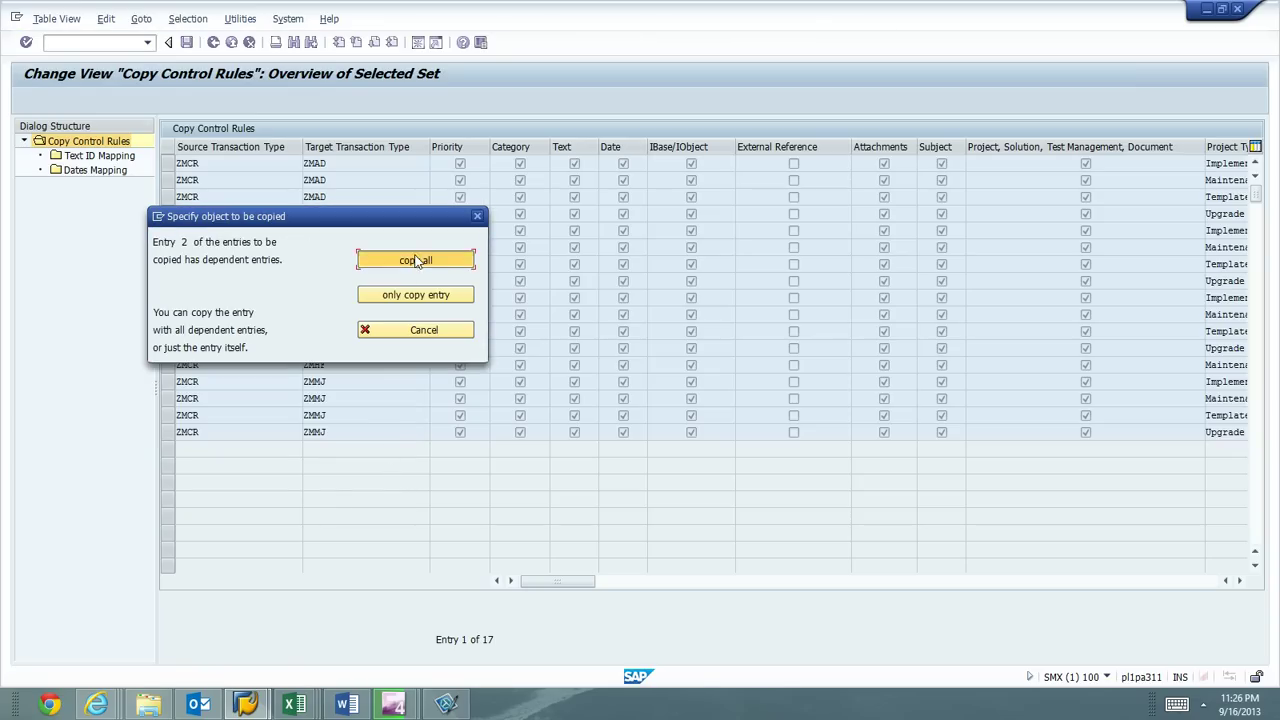
click(414, 260)
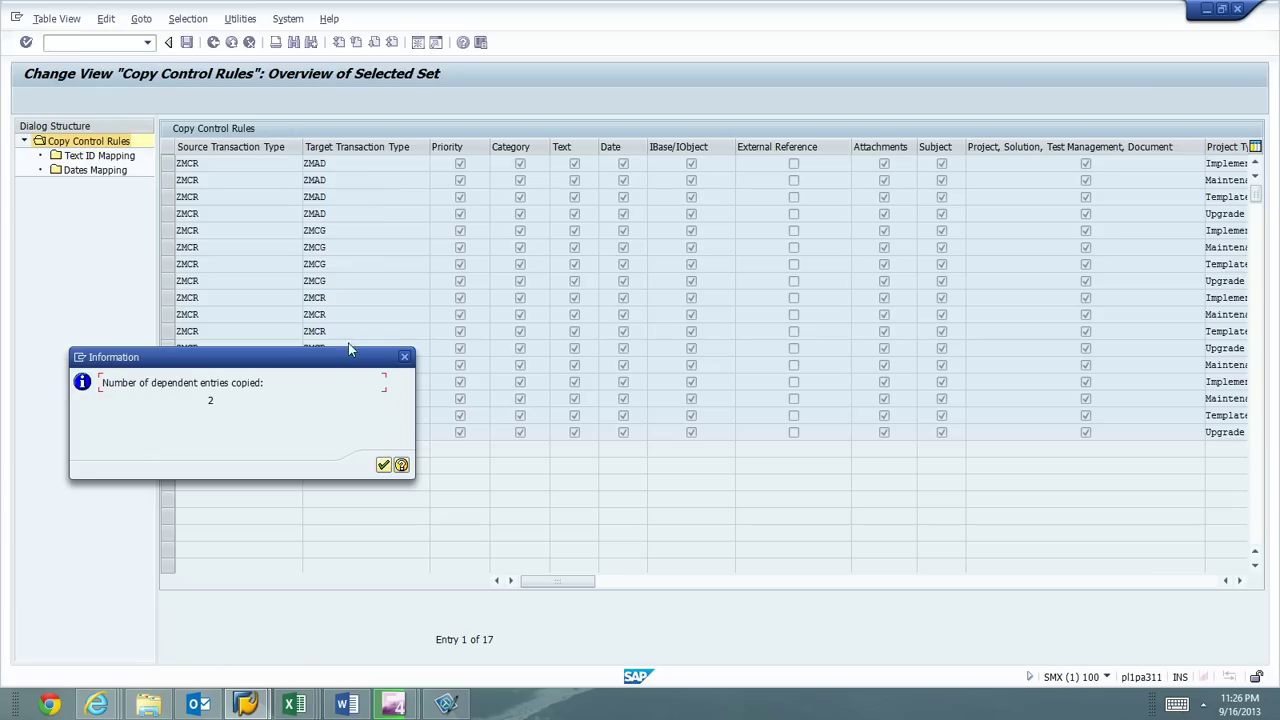
click(383, 465)
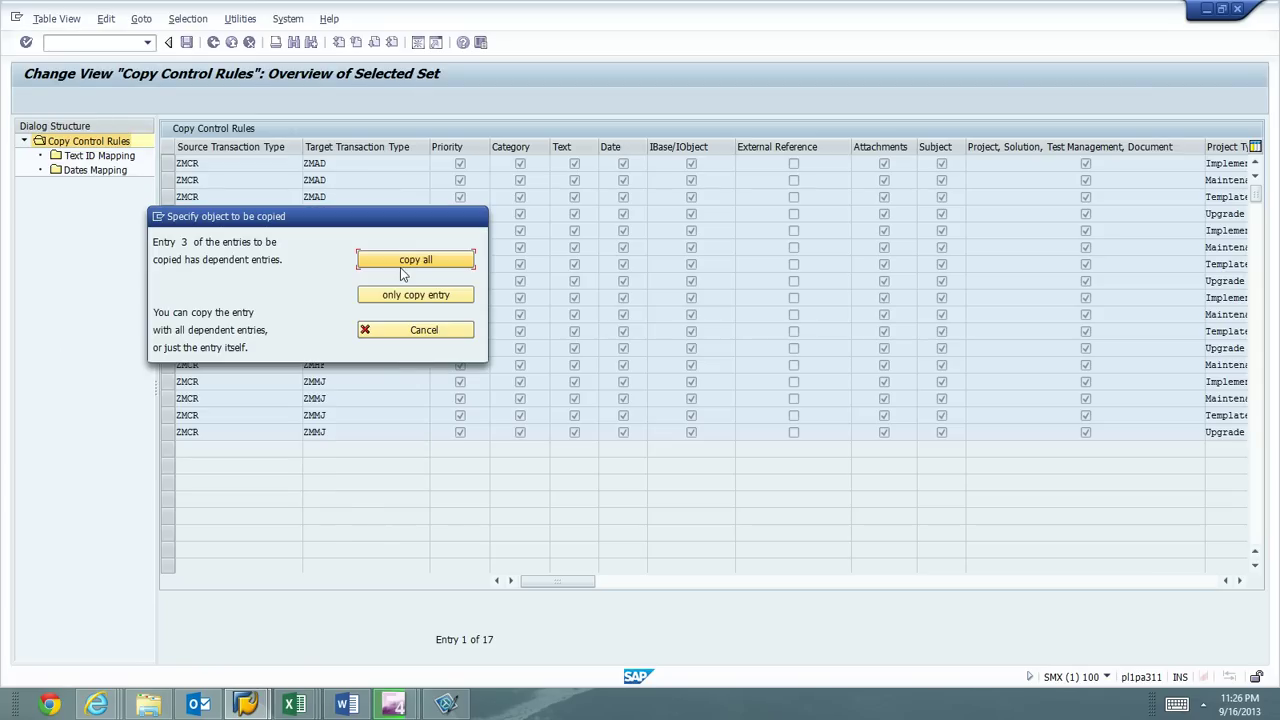
click(405, 263)
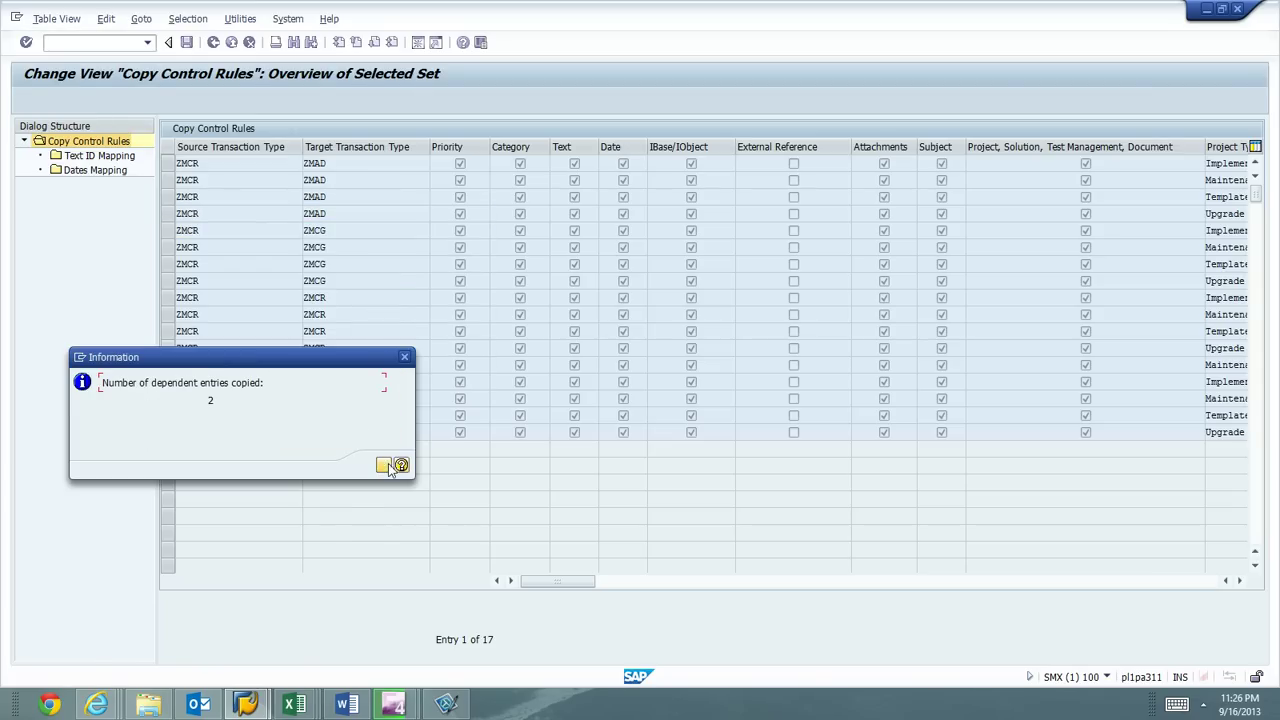
click(390, 465)
click(410, 262)
click(383, 465)
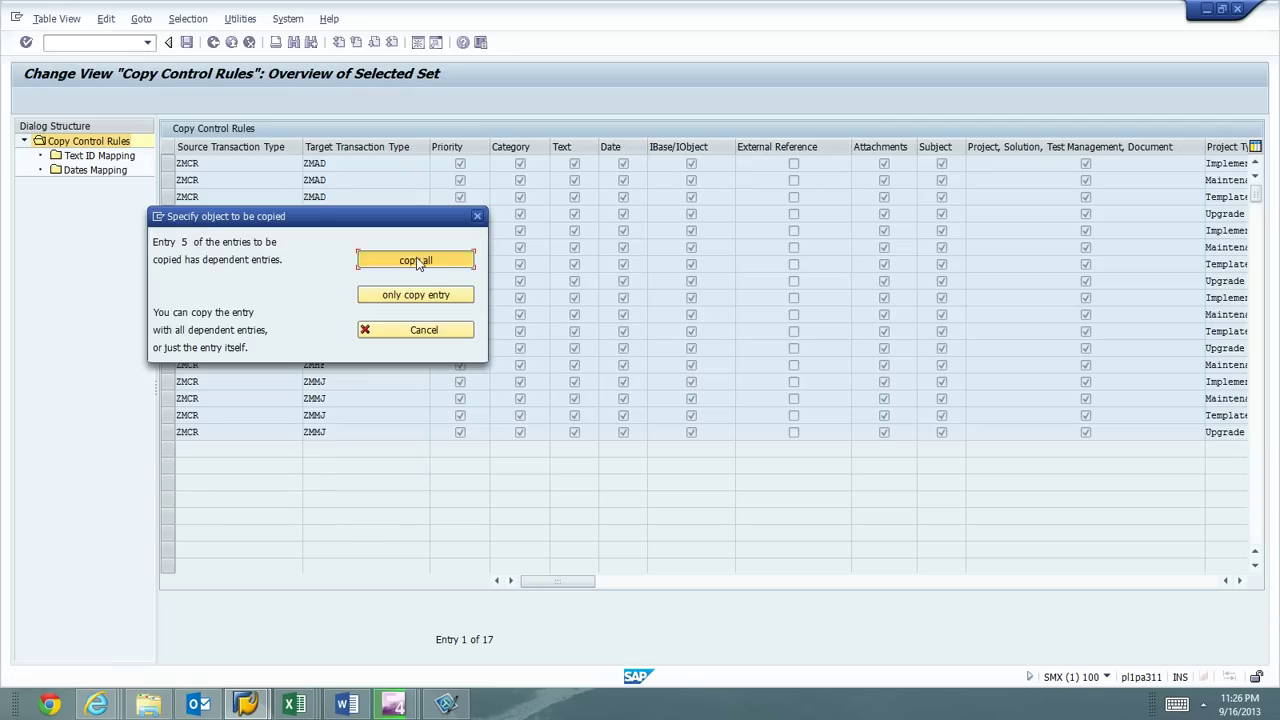
click(410, 262)
click(386, 465)
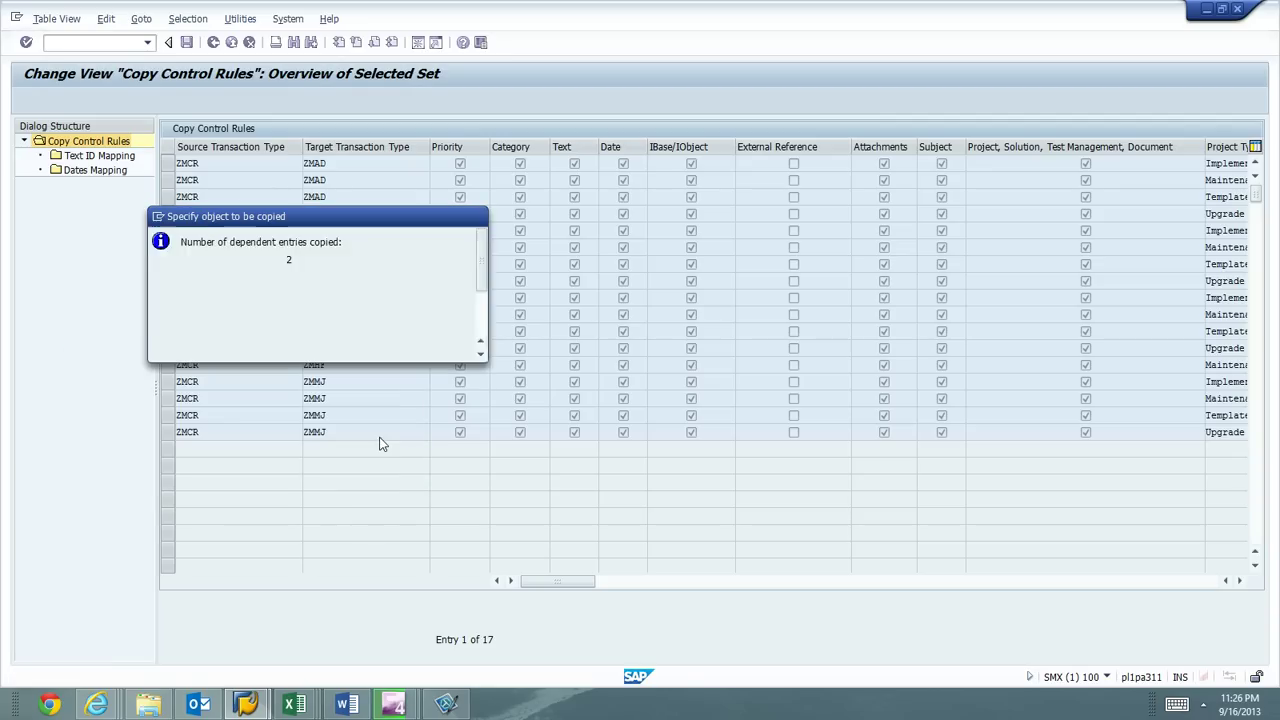
click(410, 265)
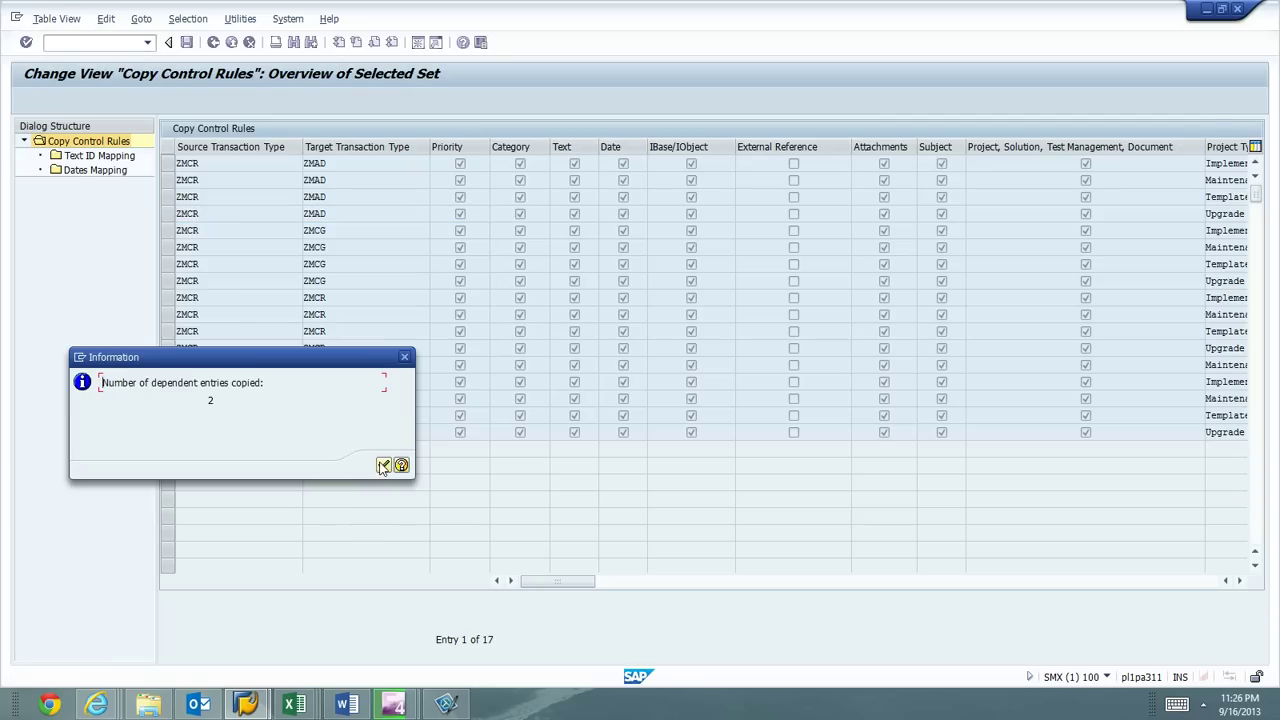
click(384, 465)
click(408, 262)
click(384, 465)
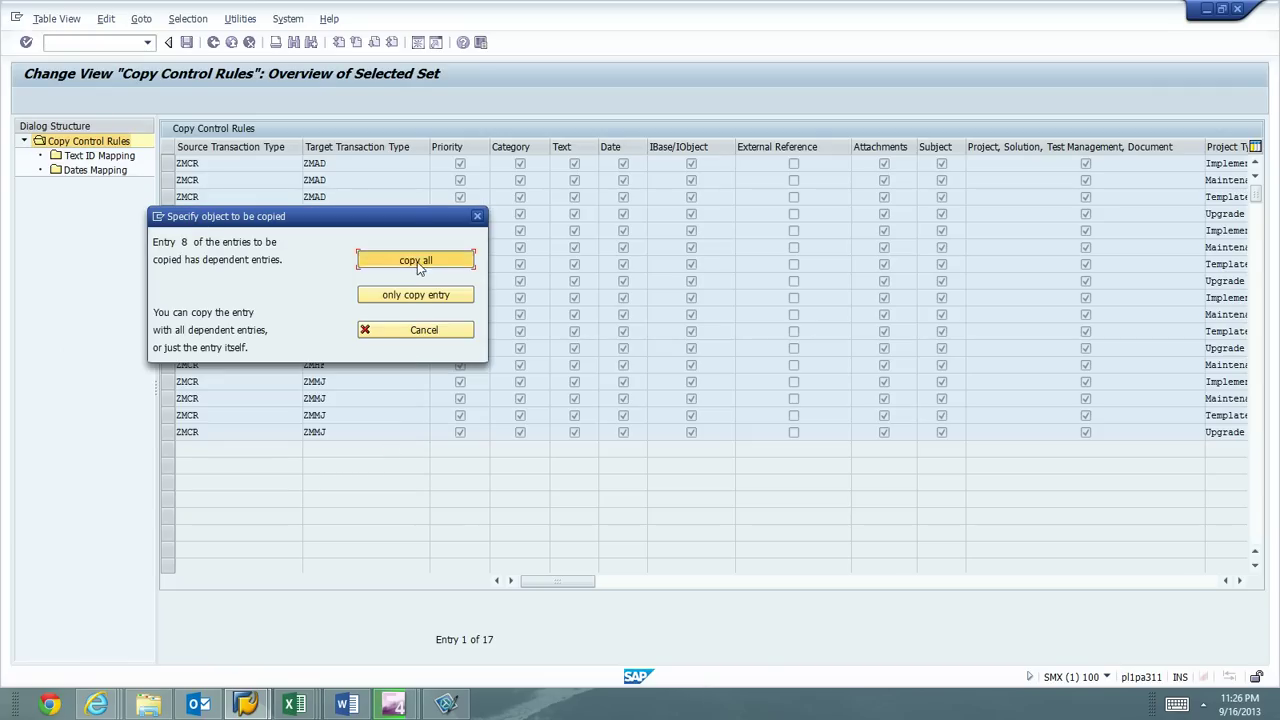
click(412, 261)
click(386, 466)
click(423, 270)
click(387, 465)
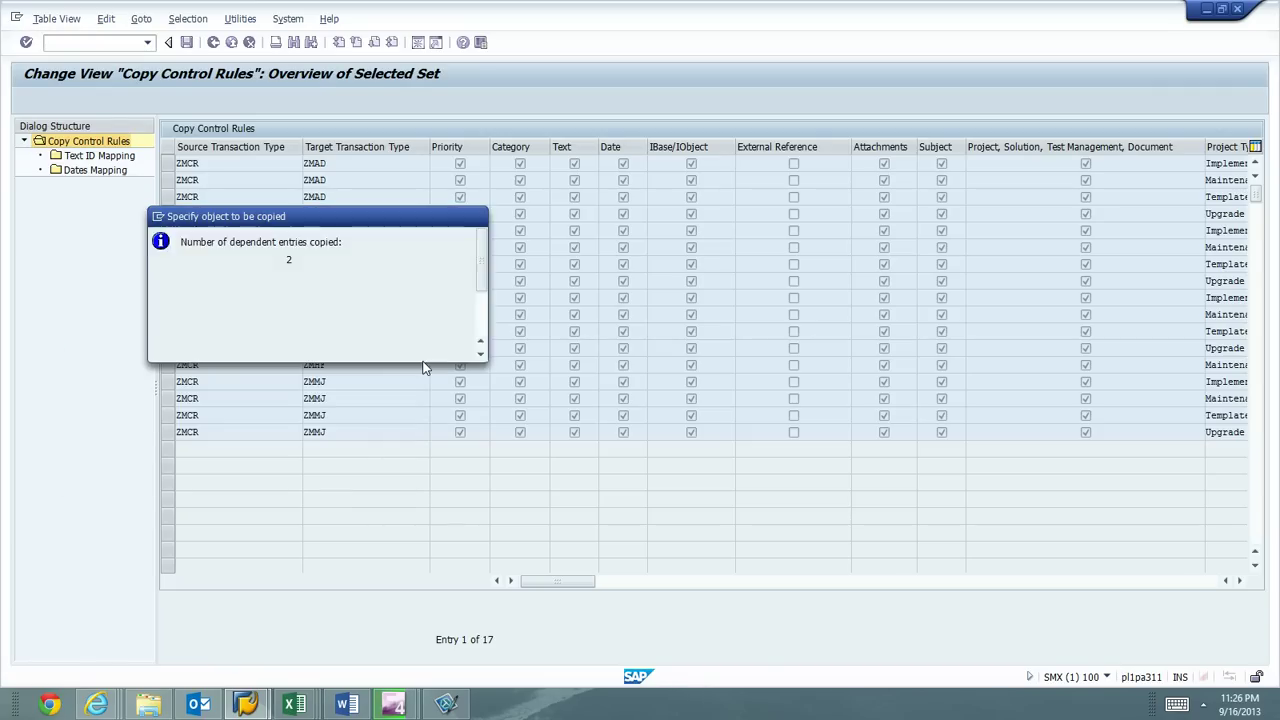
Step: Copy entries 10–17 with all dependent entries, acknowledging each copy count
click(419, 264)
click(385, 466)
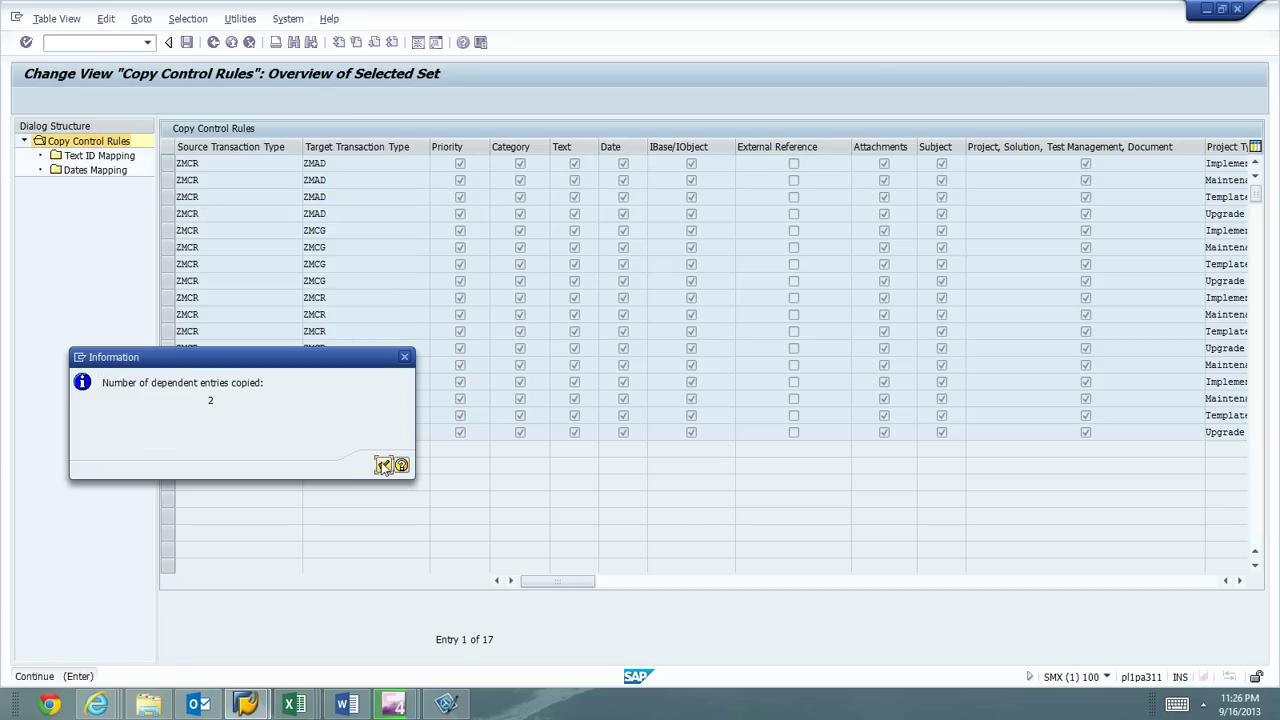
click(403, 262)
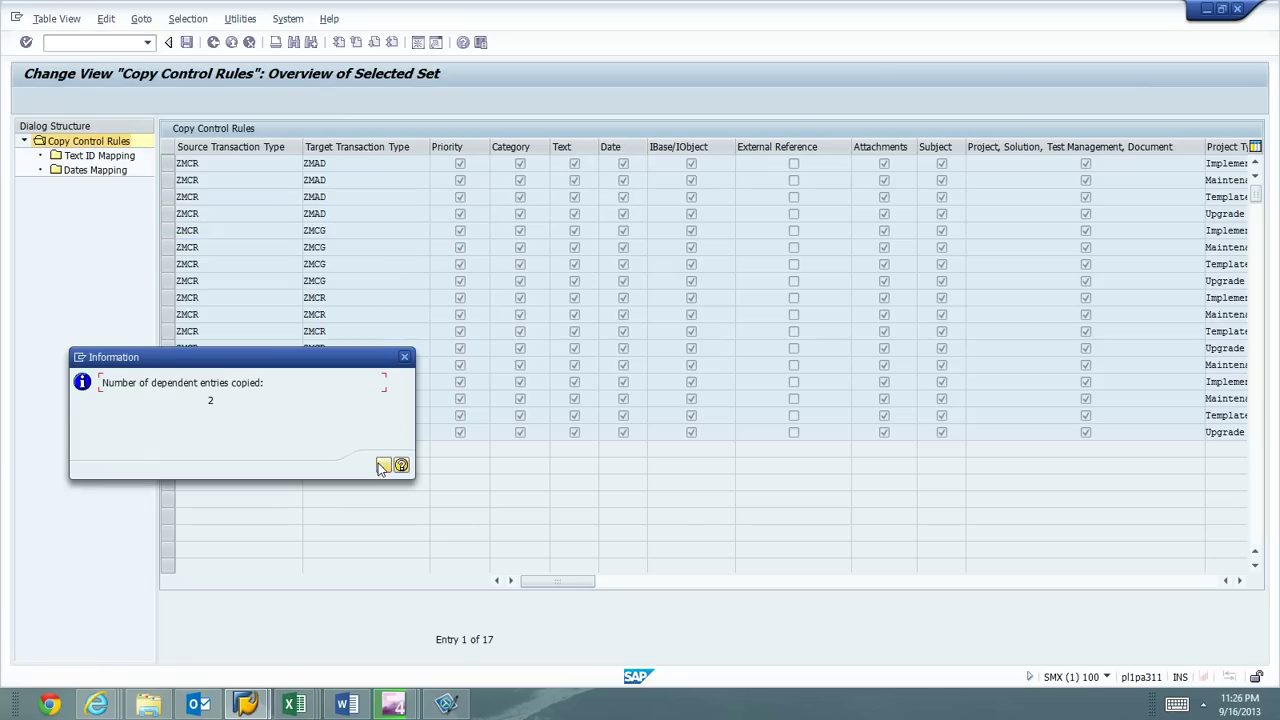
click(383, 466)
click(408, 264)
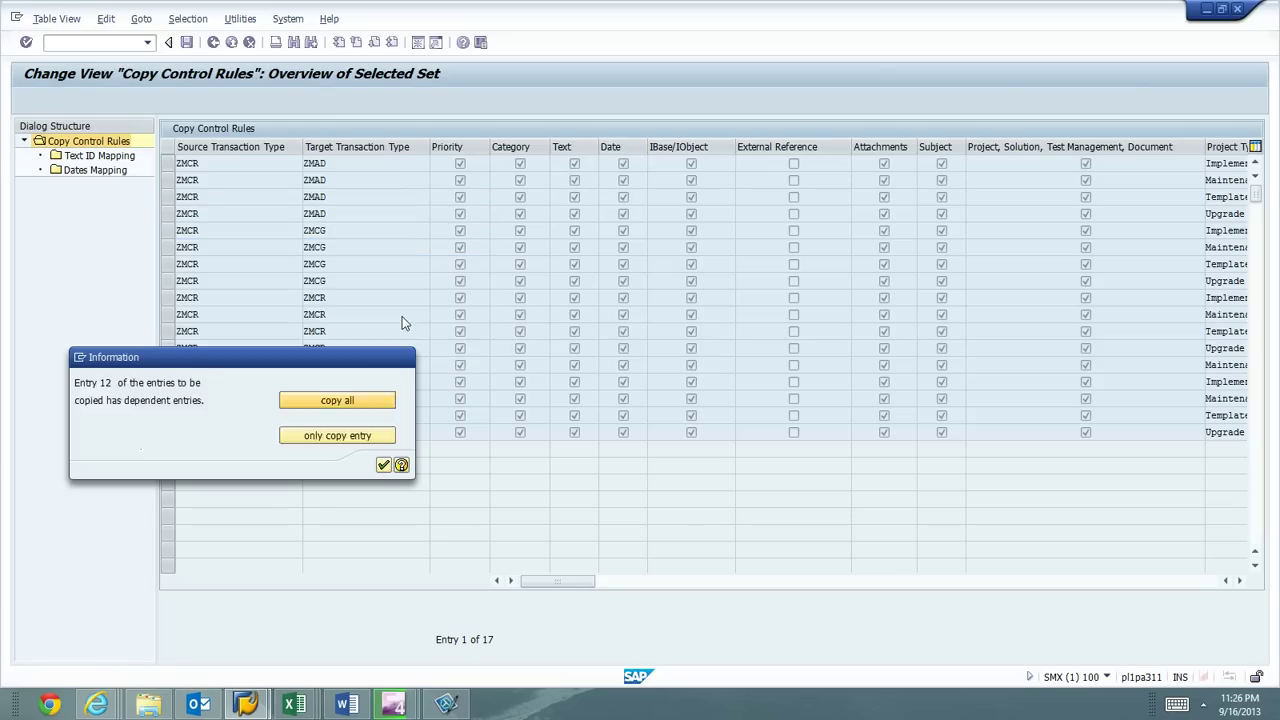
click(384, 465)
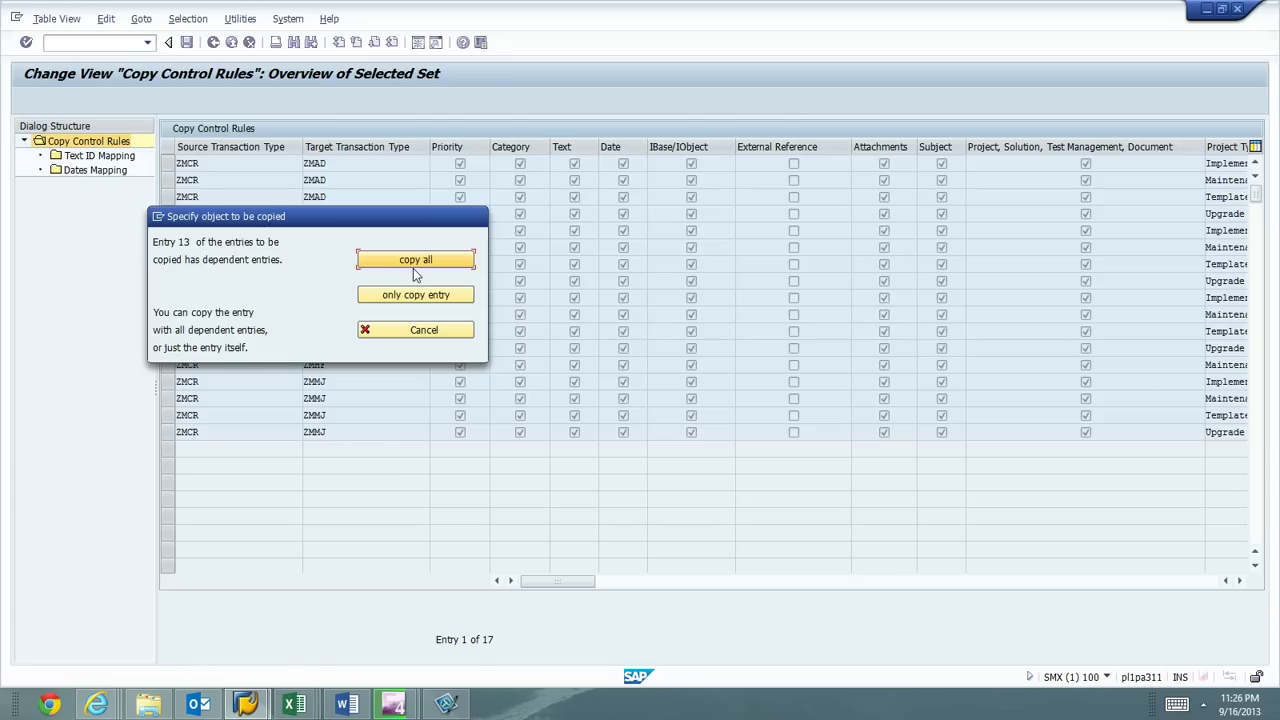
click(412, 264)
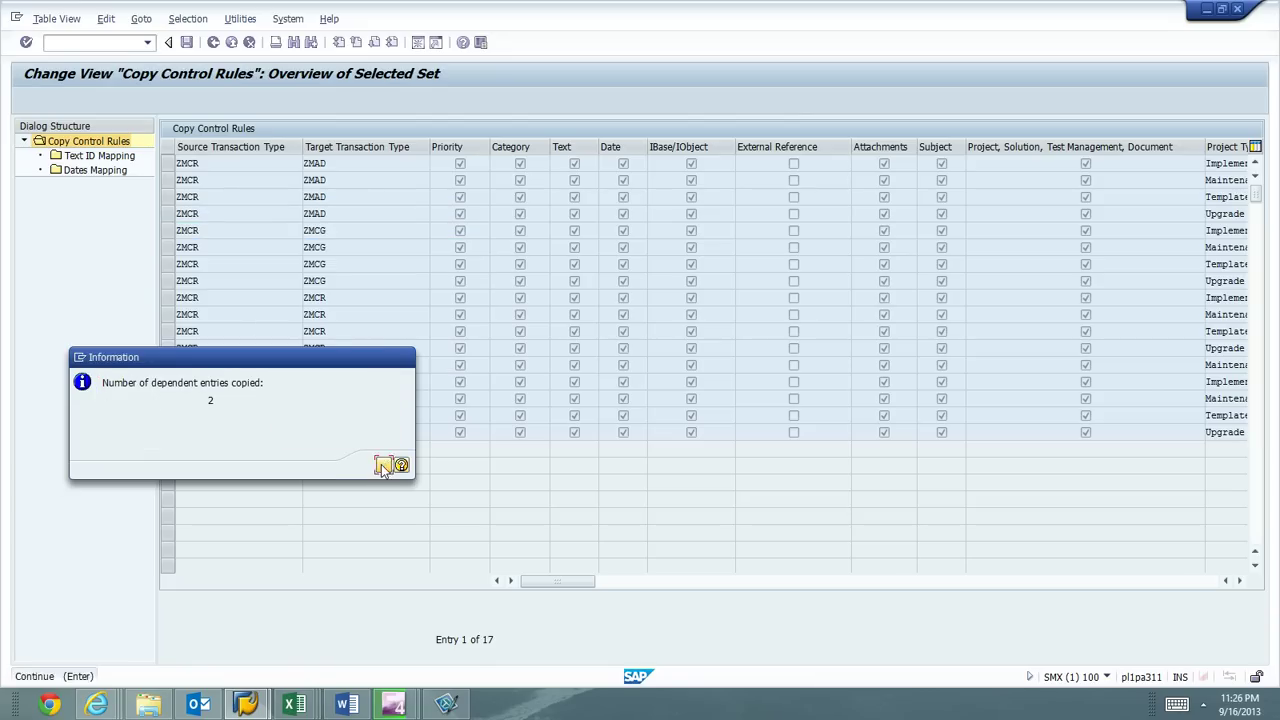
click(384, 465)
click(392, 264)
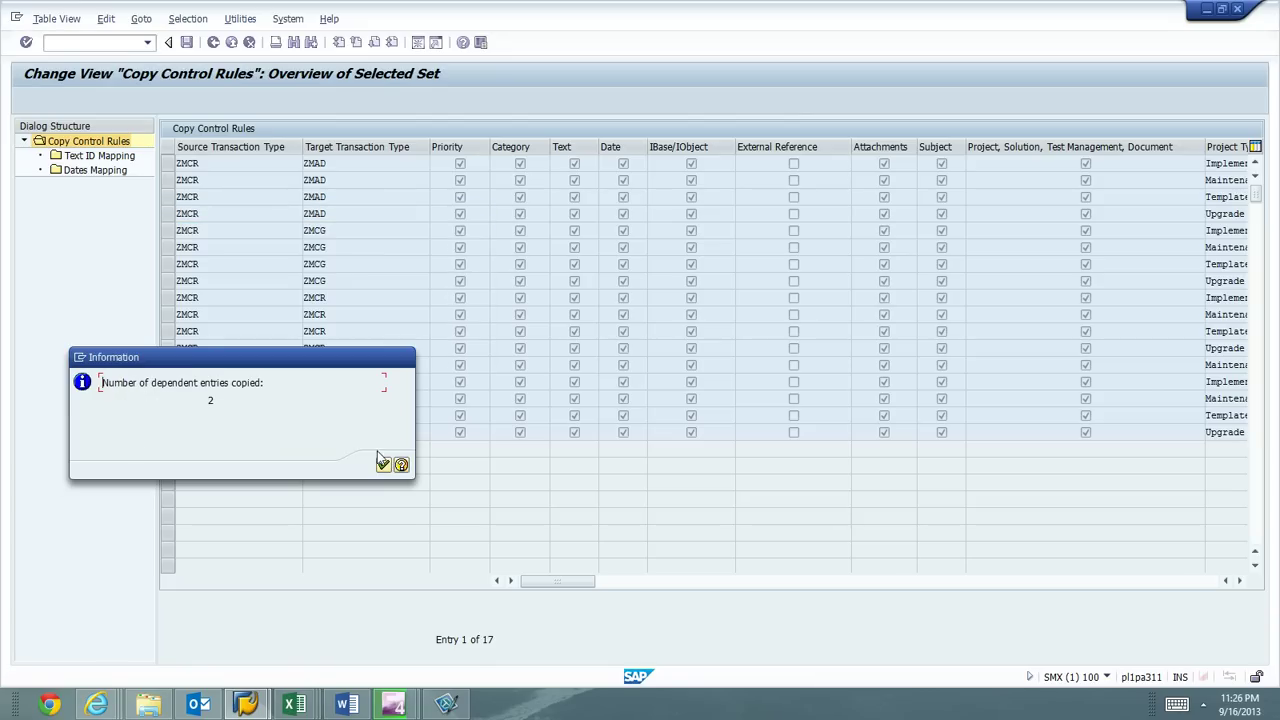
click(384, 465)
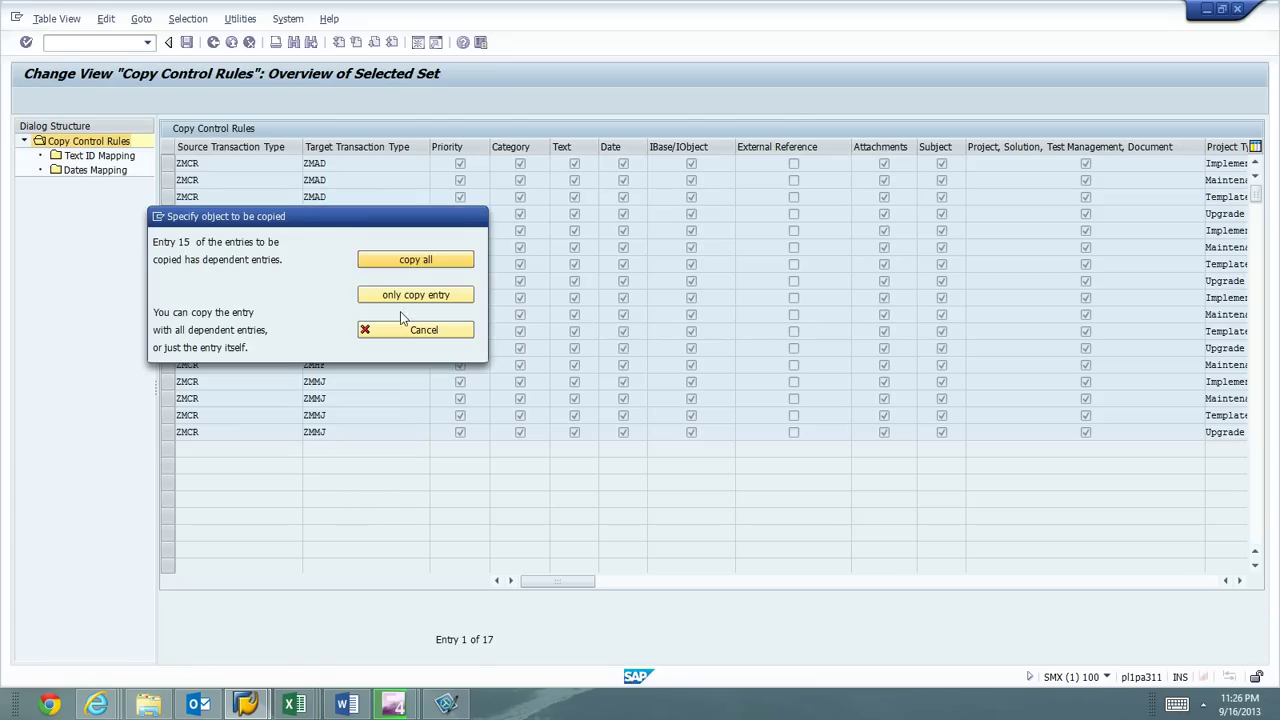
click(455, 263)
click(384, 465)
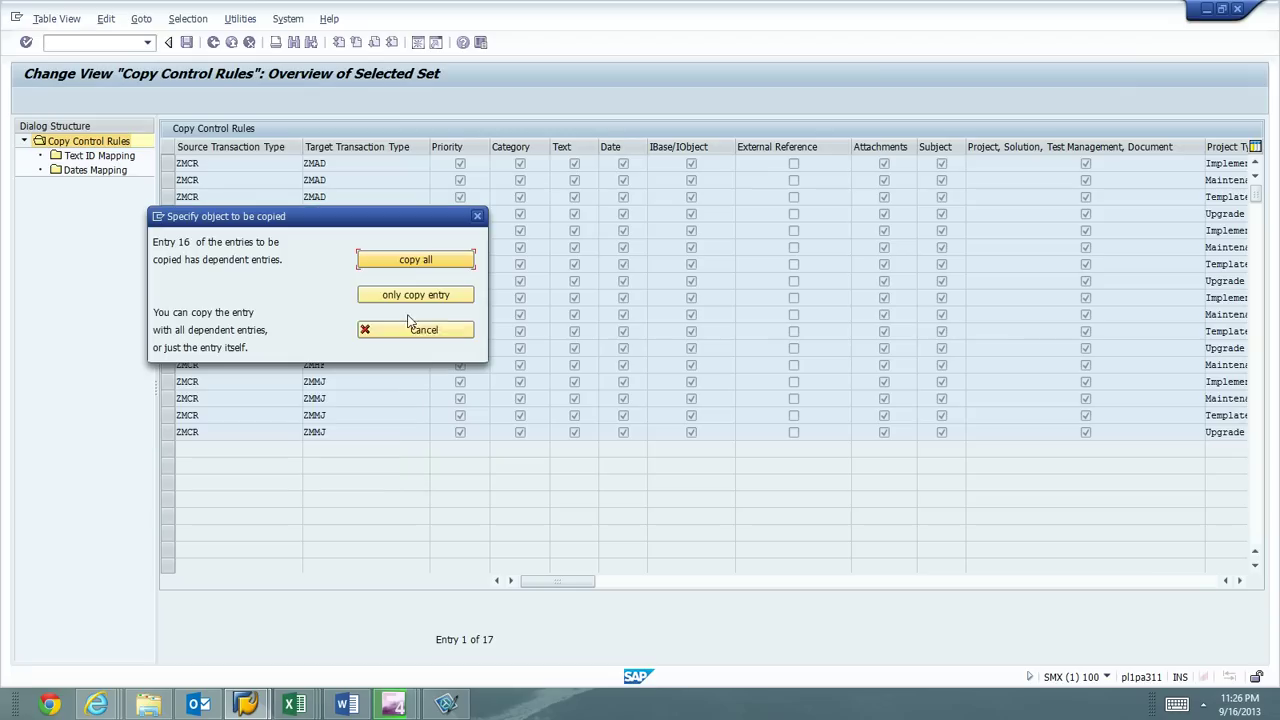
click(418, 263)
click(383, 465)
click(381, 465)
click(424, 263)
click(383, 466)
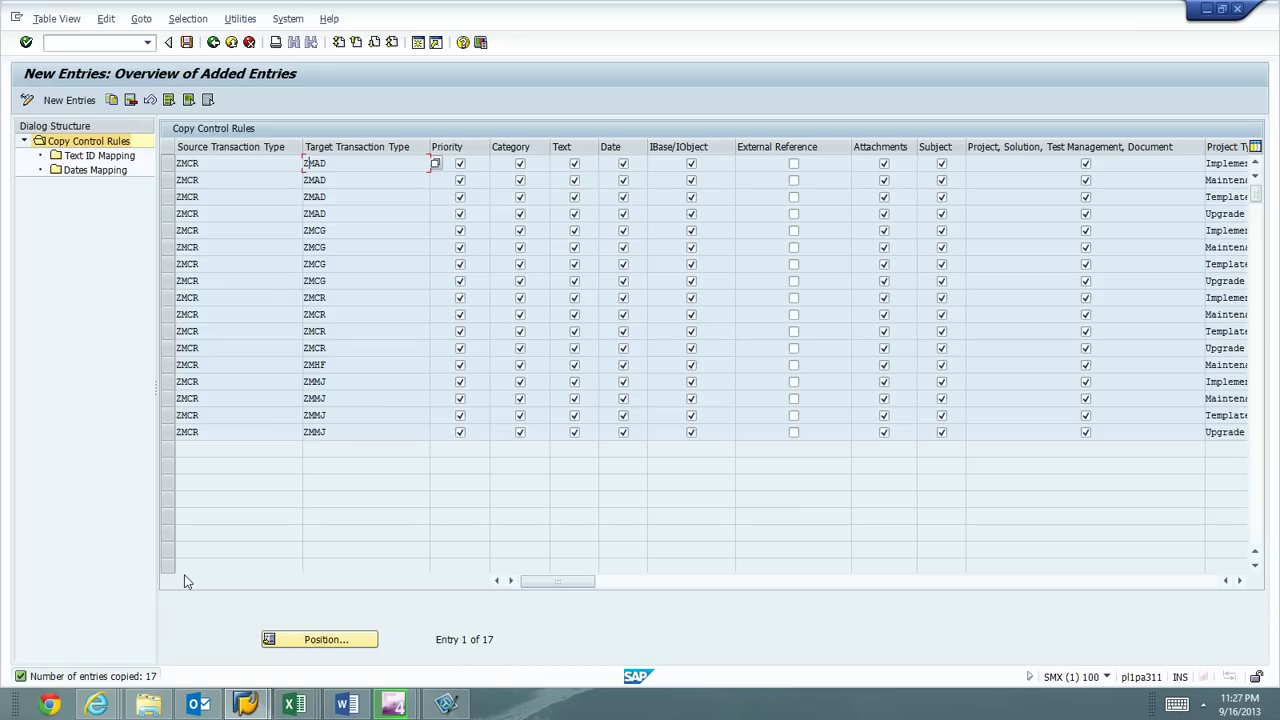
Step: Return to the 185-entry rules list and select the ZMCR rules targeting S types
click(213, 44)
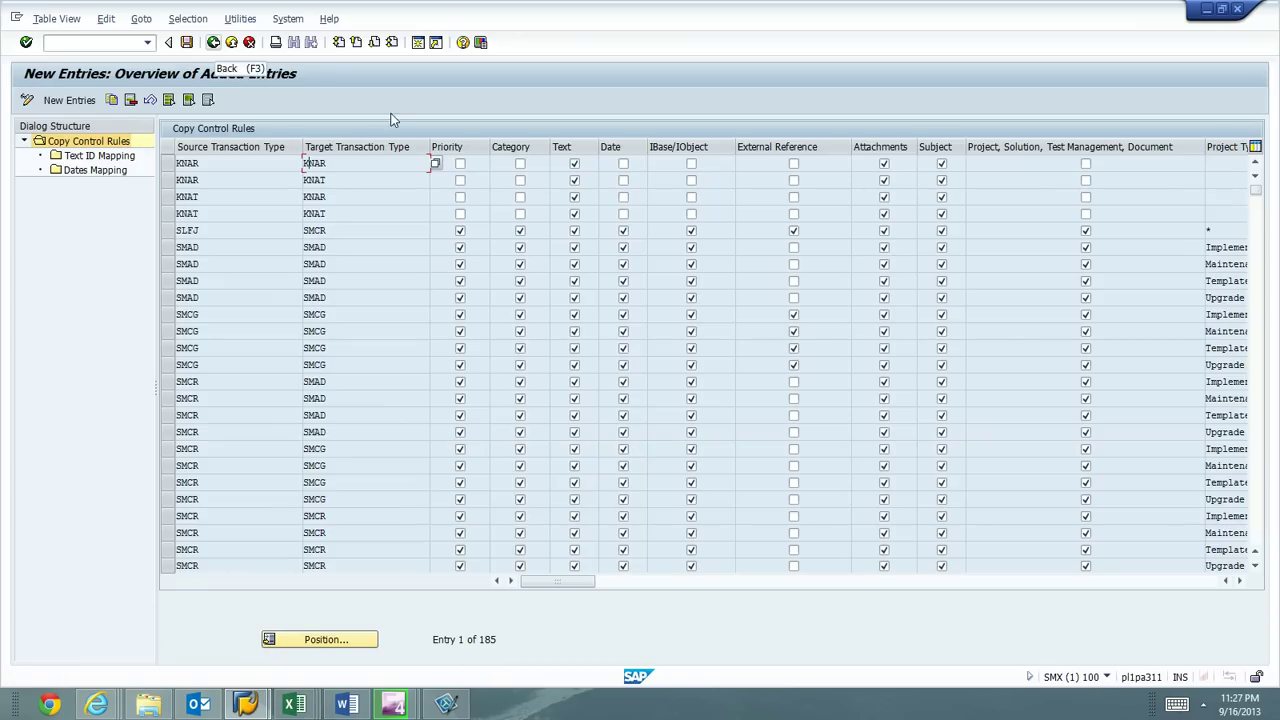
scroll(1260, 542, down, 3)
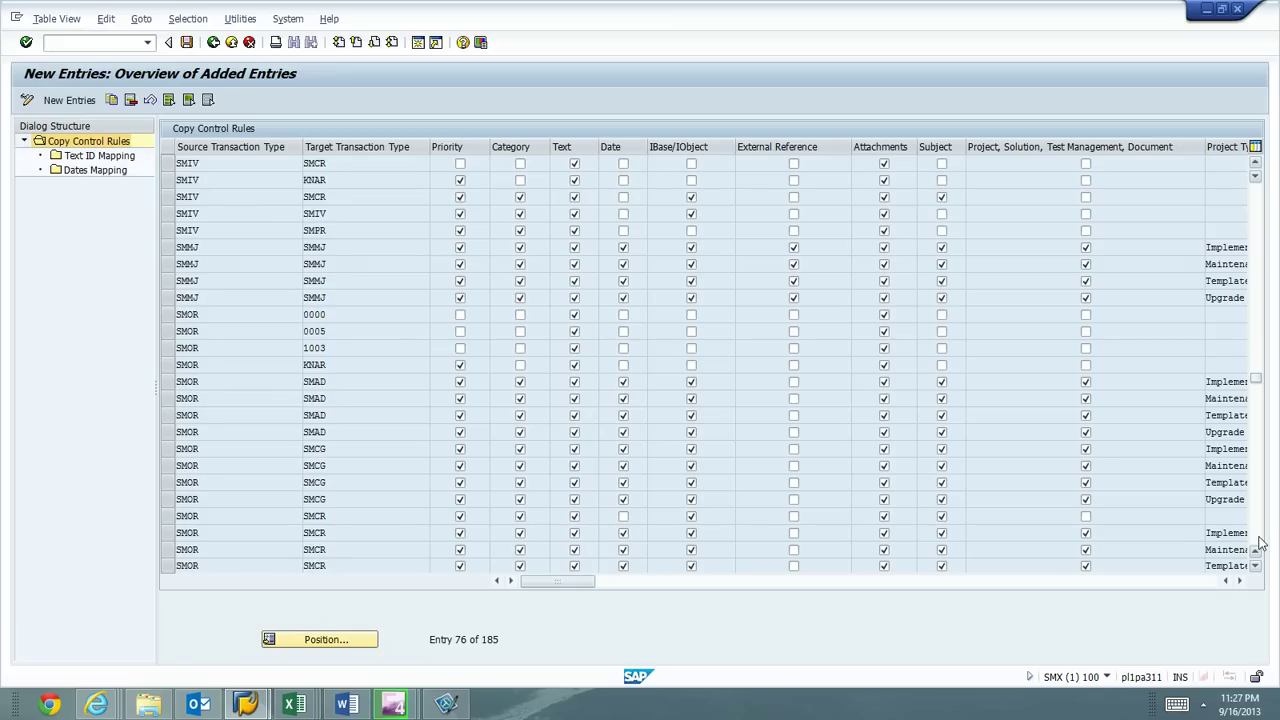
scroll(1260, 542, down, 2)
scroll(405, 406, down, 1)
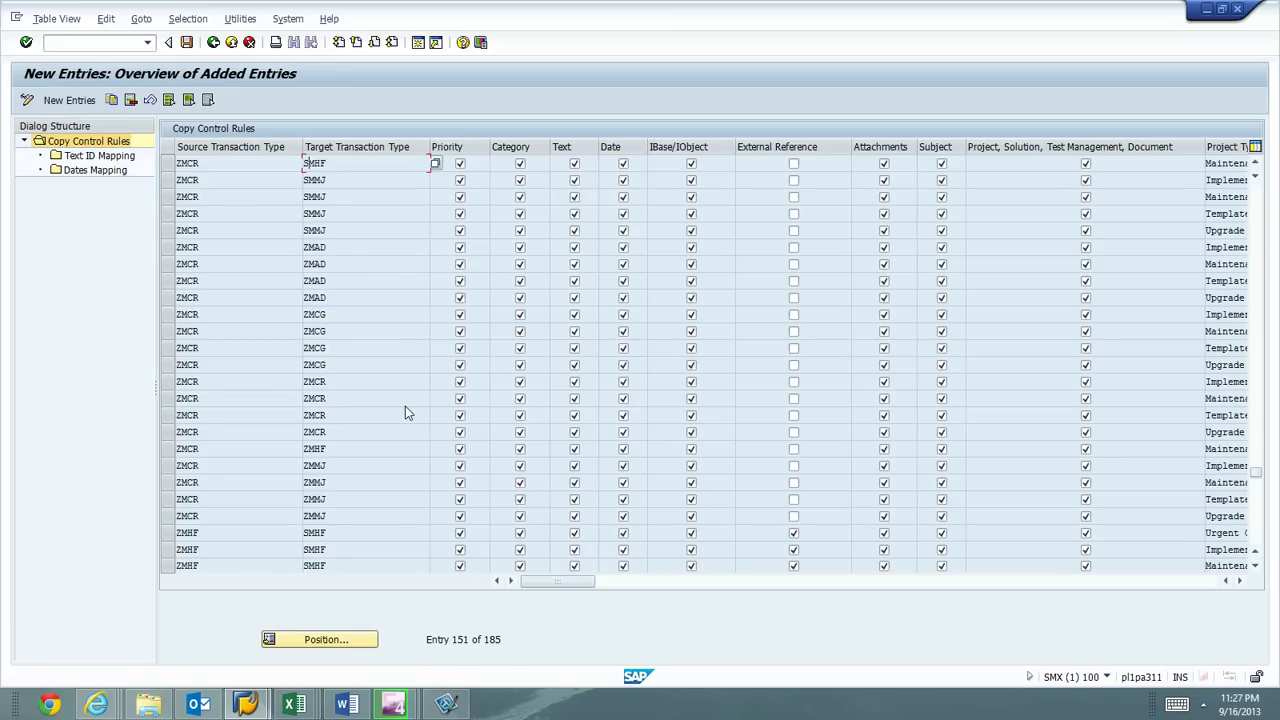
scroll(406, 407, up, 3)
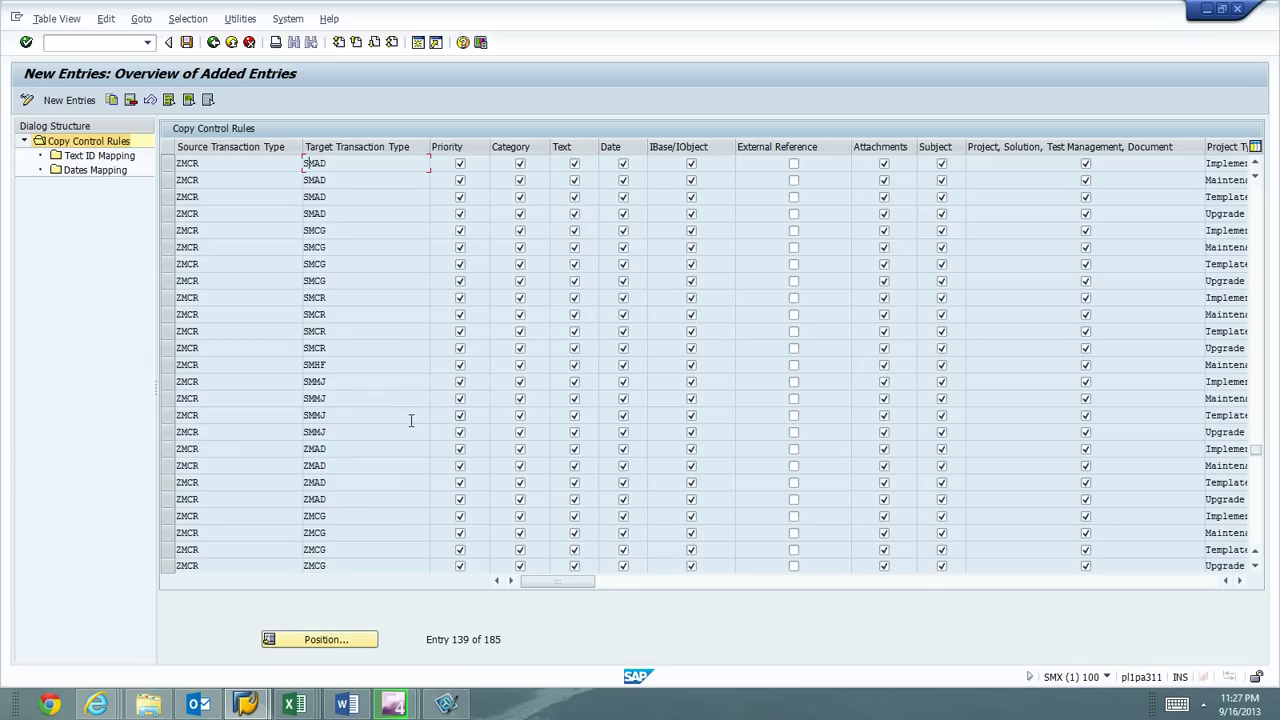
scroll(410, 420, up, 1)
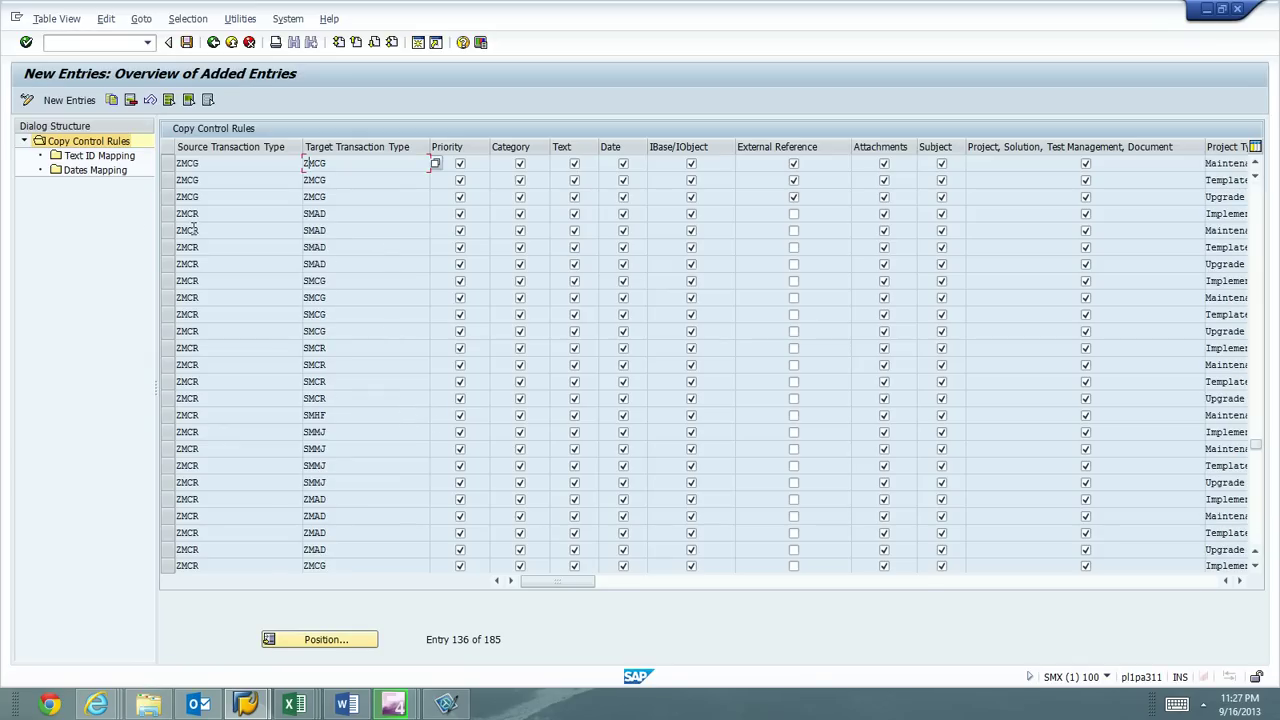
drag(167, 213, 168, 490)
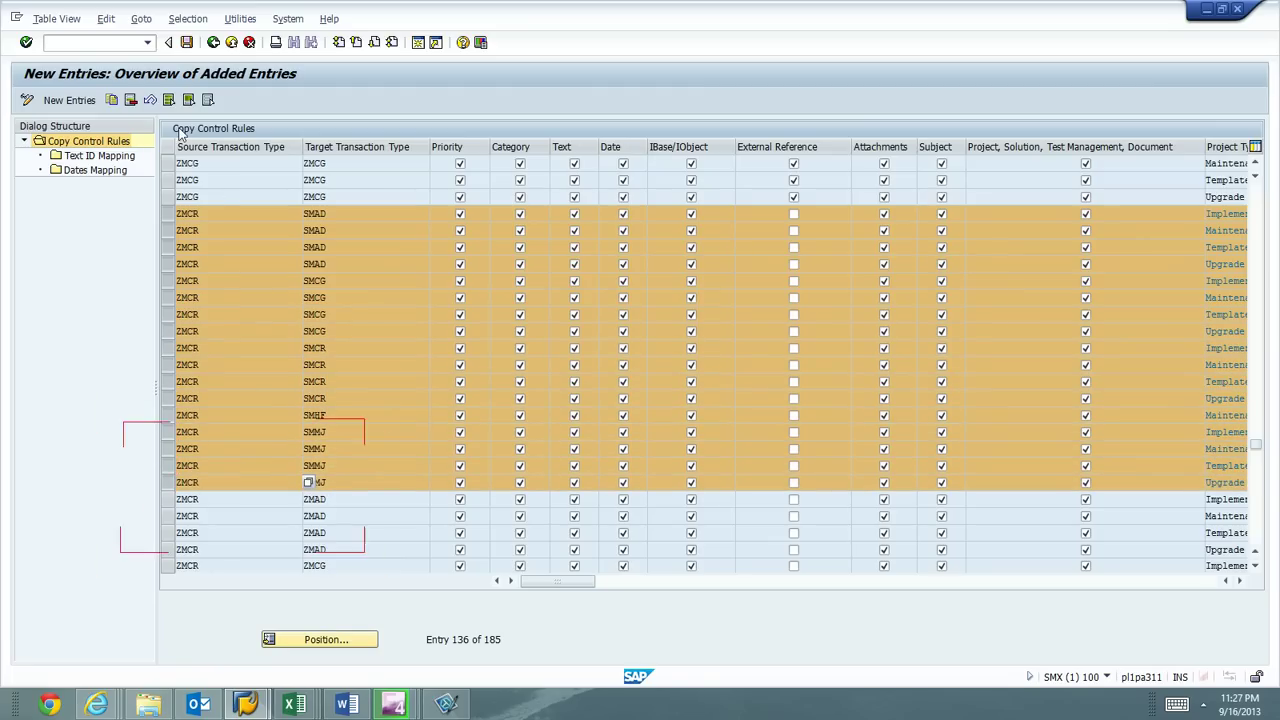
Step: Delete the 17 selected ZMCR-to-S rules with their 34 dependent entries and save
click(130, 101)
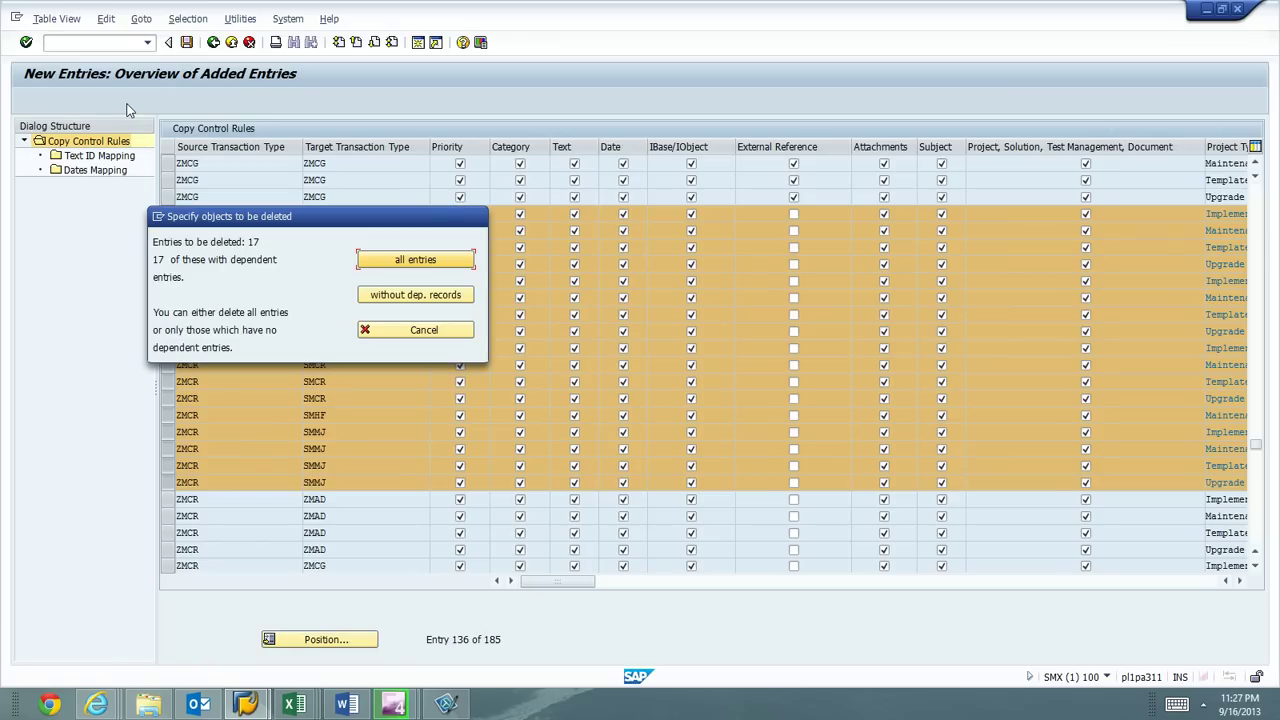
click(415, 261)
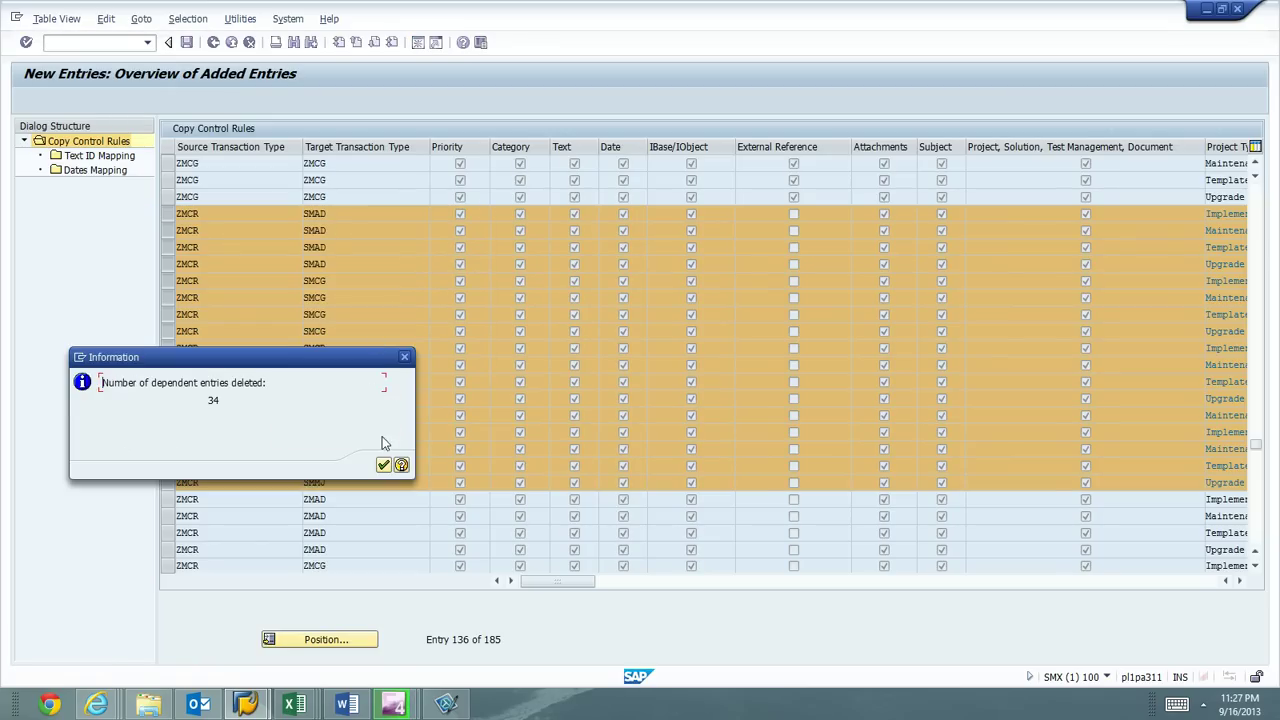
click(384, 467)
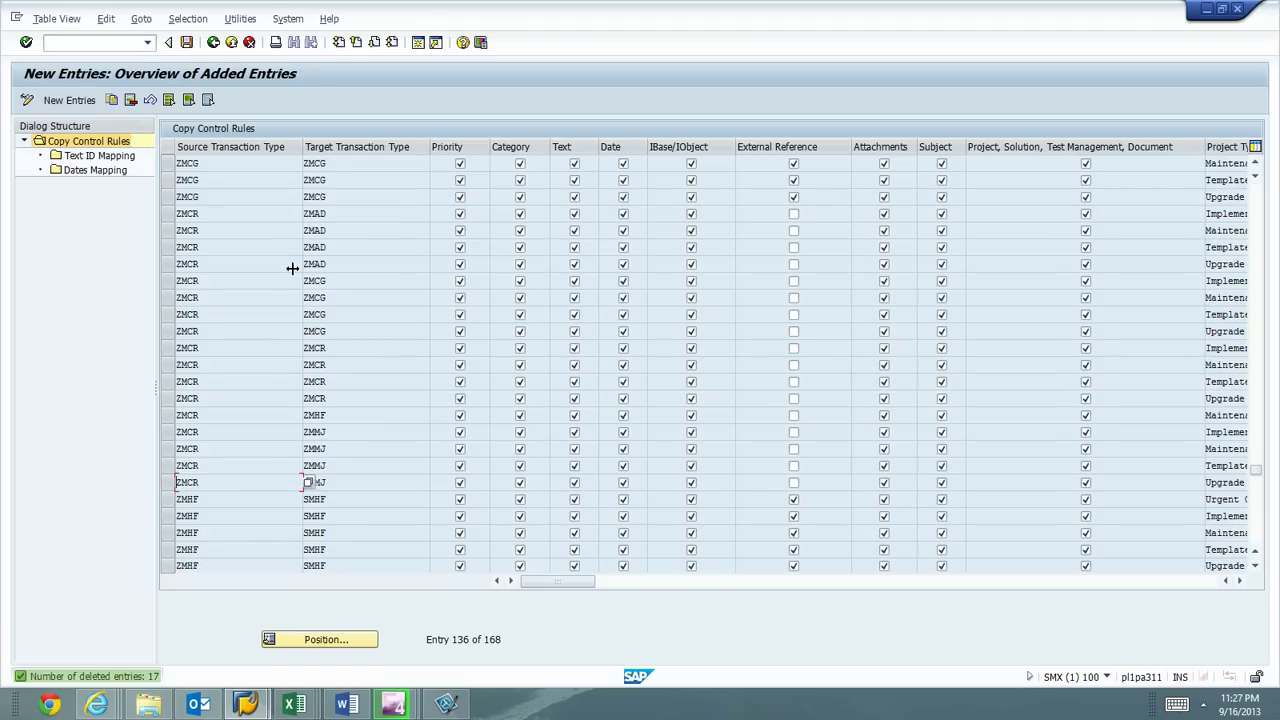
click(186, 42)
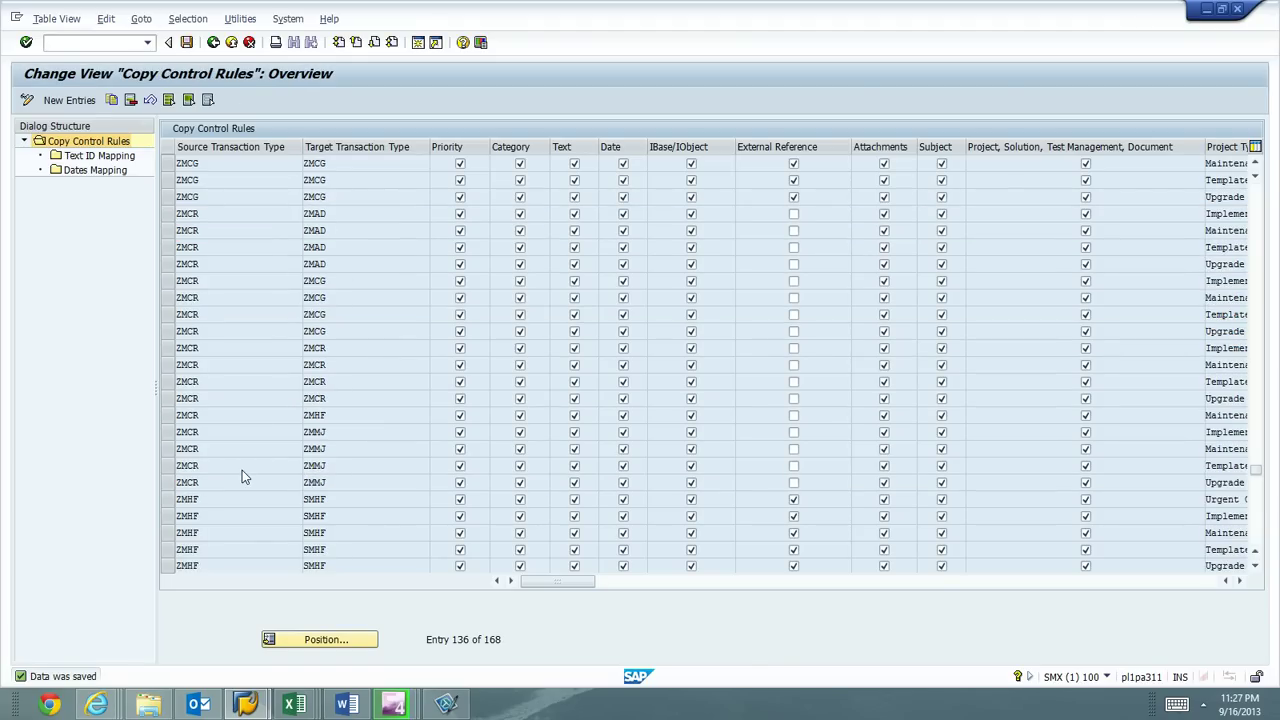
Step: Select the 13 ZMHF, ZMMJ and ZMTM rules targeting S types and copy them as new entries
scroll(242, 470, down, 1)
scroll(238, 460, down, 1)
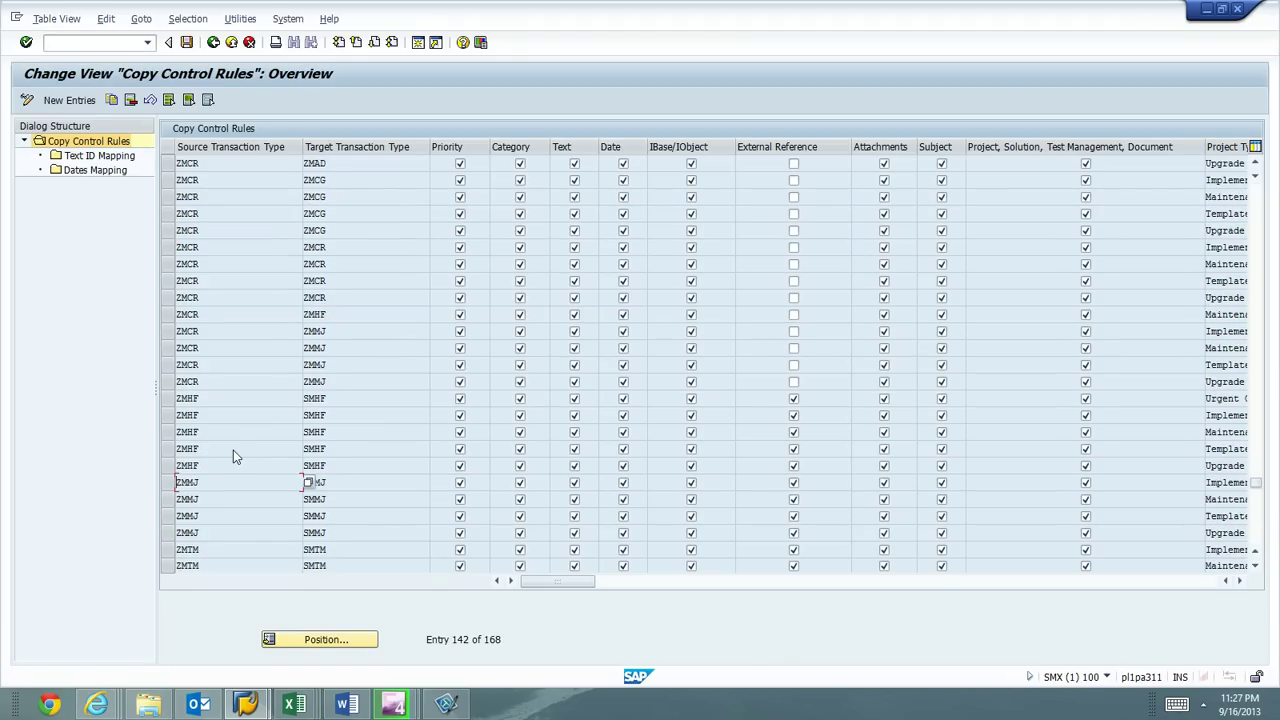
scroll(234, 450, down, 1)
scroll(257, 448, down, 1)
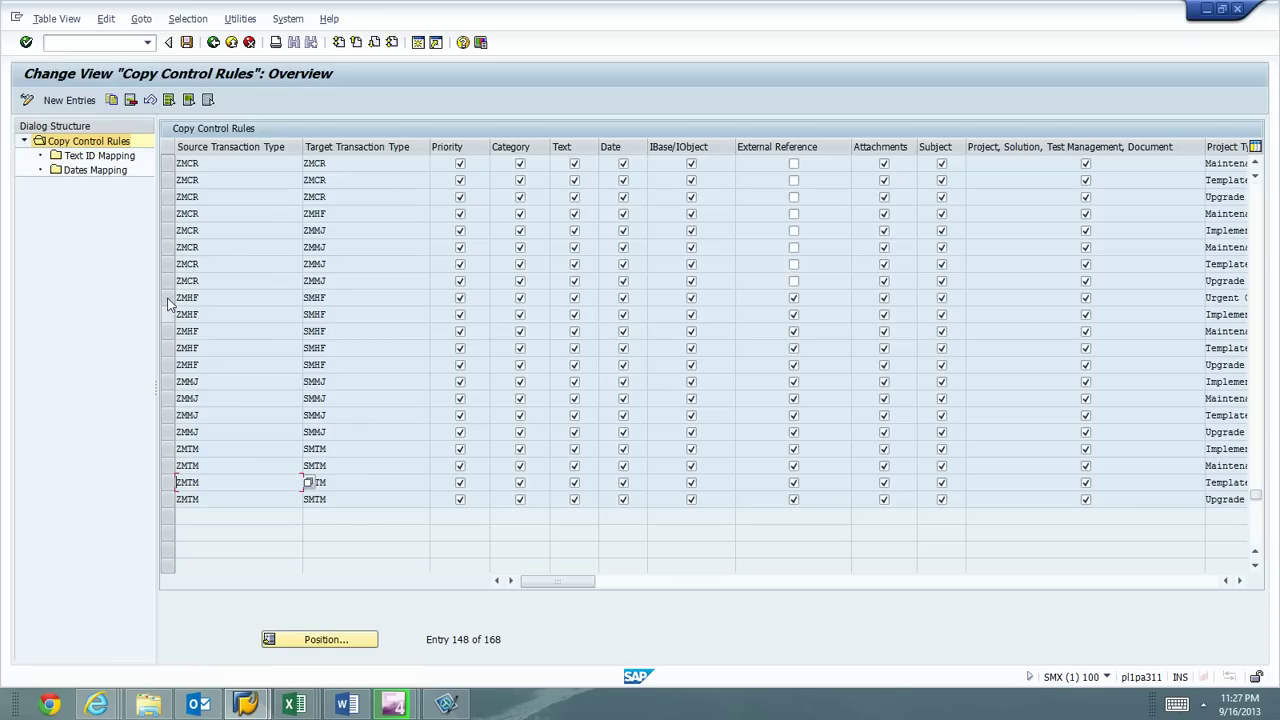
drag(168, 298, 168, 500)
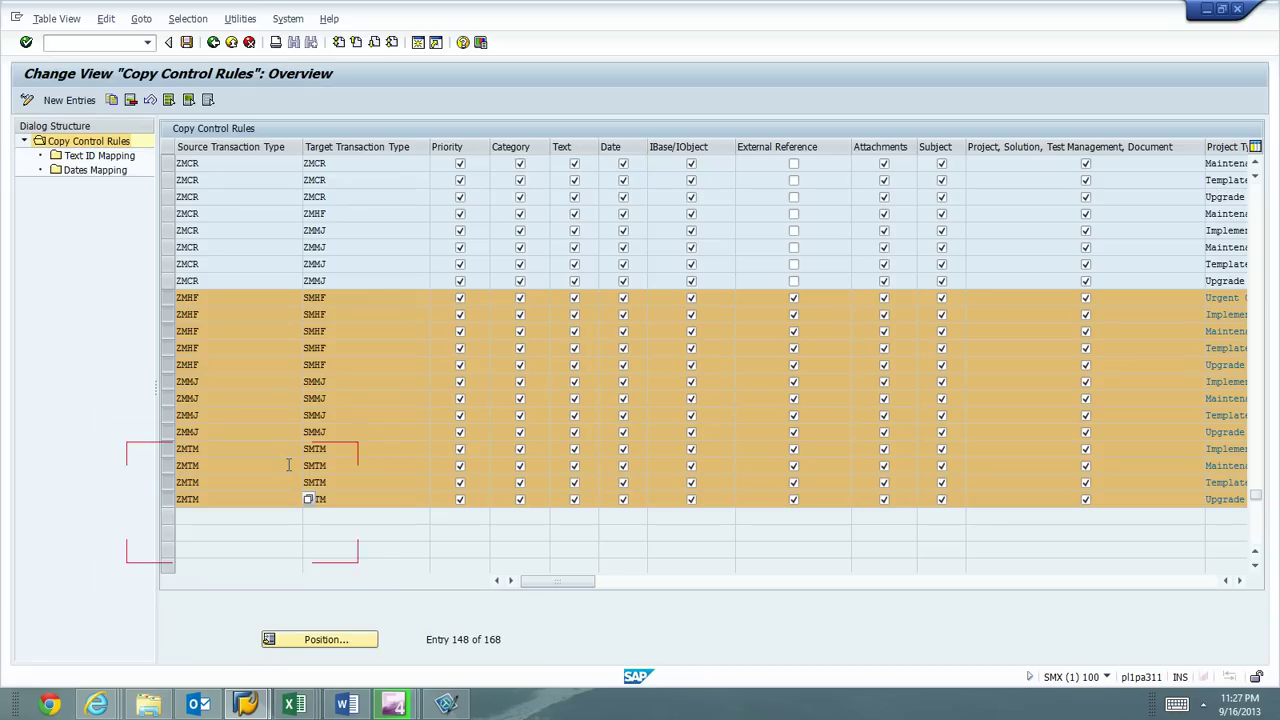
click(111, 101)
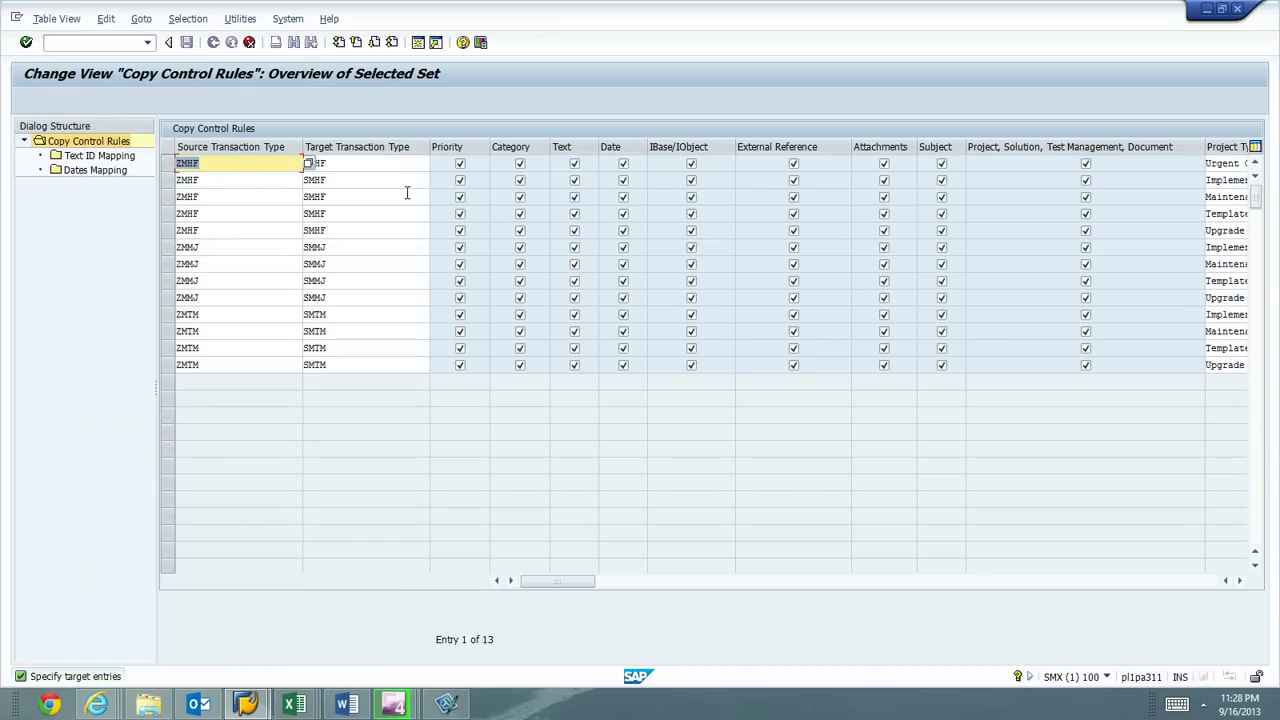
Step: Change the first copied rows' targets from SMHF to ZMHF and SMMJ to ZMMJ
key(Tab)
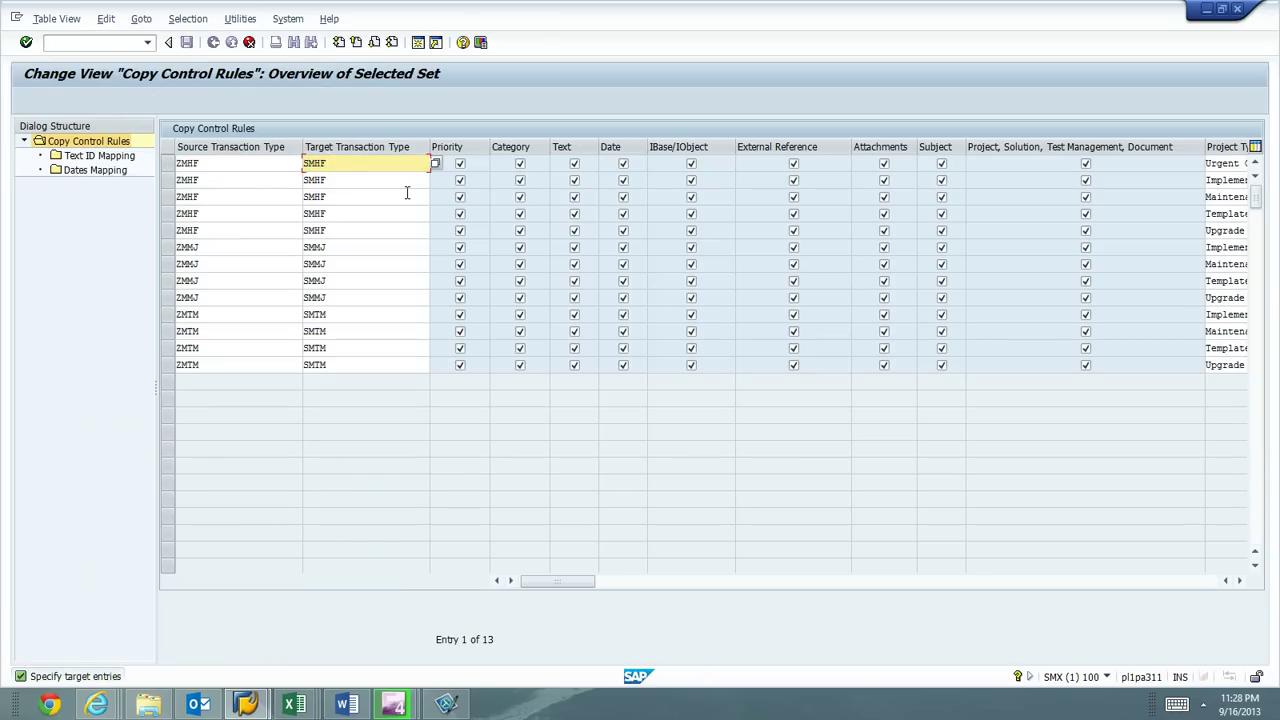
text(Z)
key(Down)
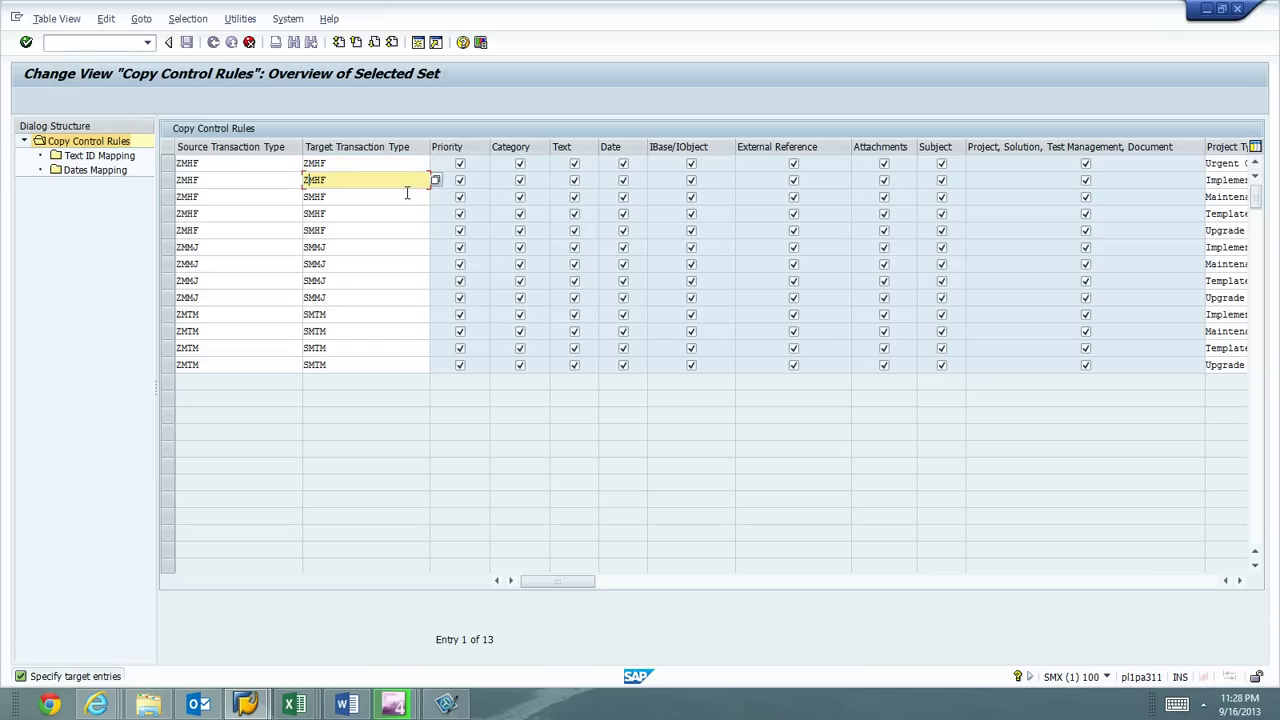
key(Down)
key(Down)
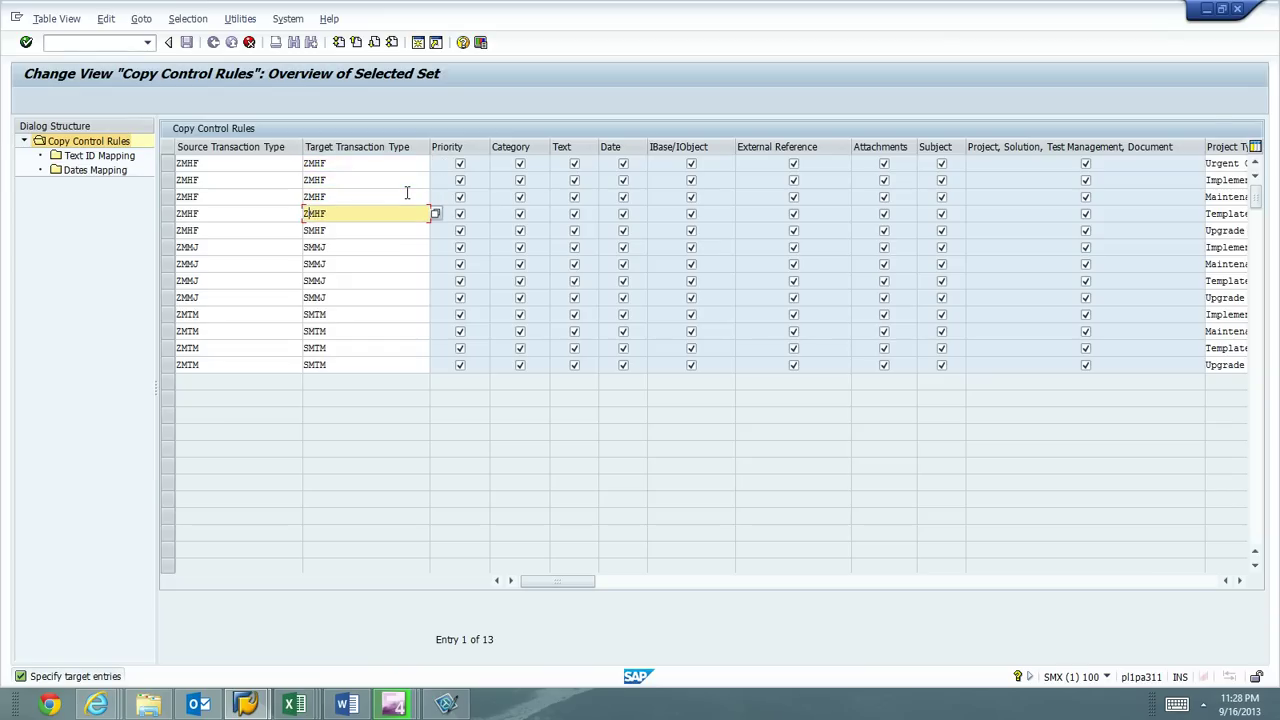
key(Down)
key(Down)
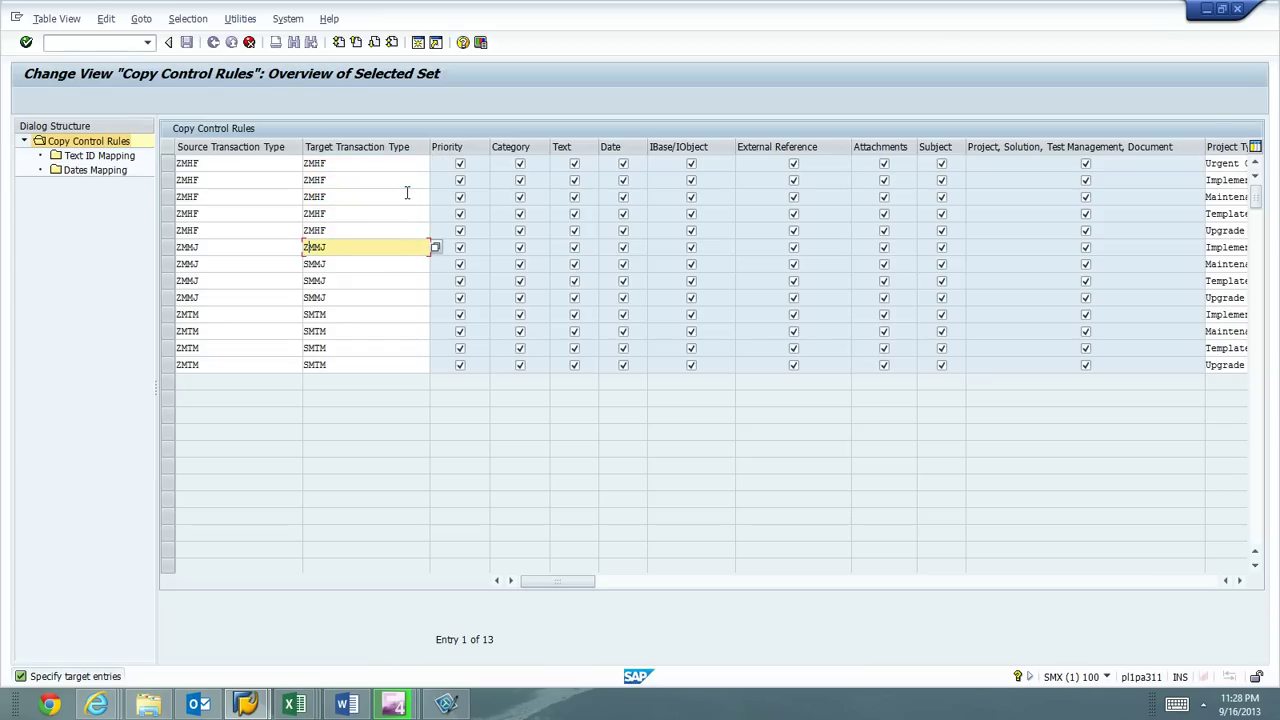
key(Down)
key(Down)
text(Z)
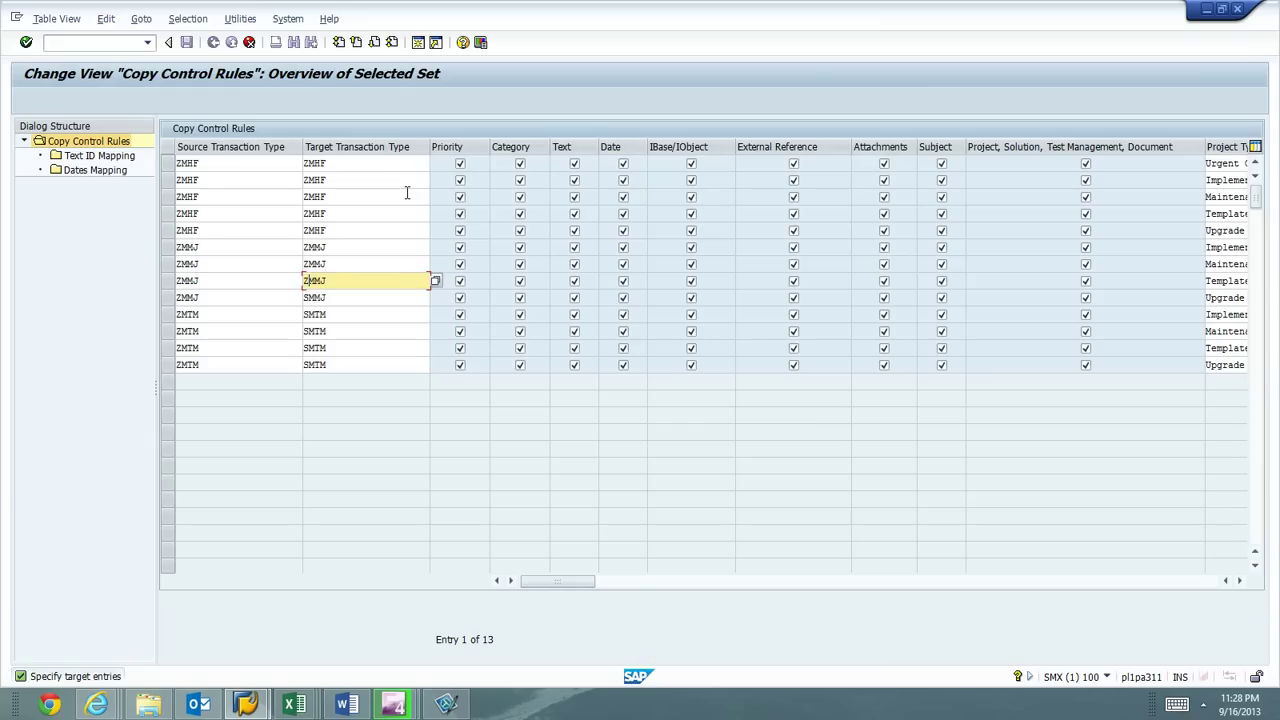
Step: Finish the remaining ZMMJ and ZMTM targets, commit them, and save the rules
key(Down)
key(Delete)
text(Z)
key(Down)
key(Delete)
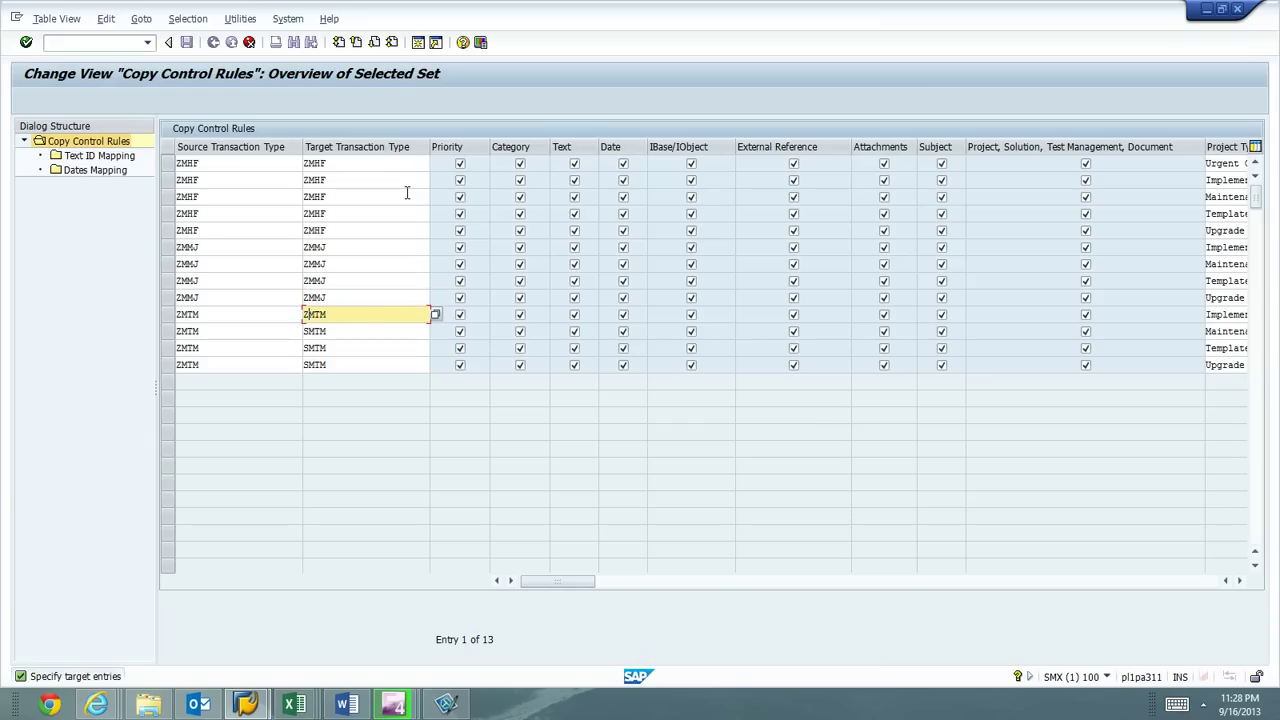
key(Down)
key(Down)
key(Delete)
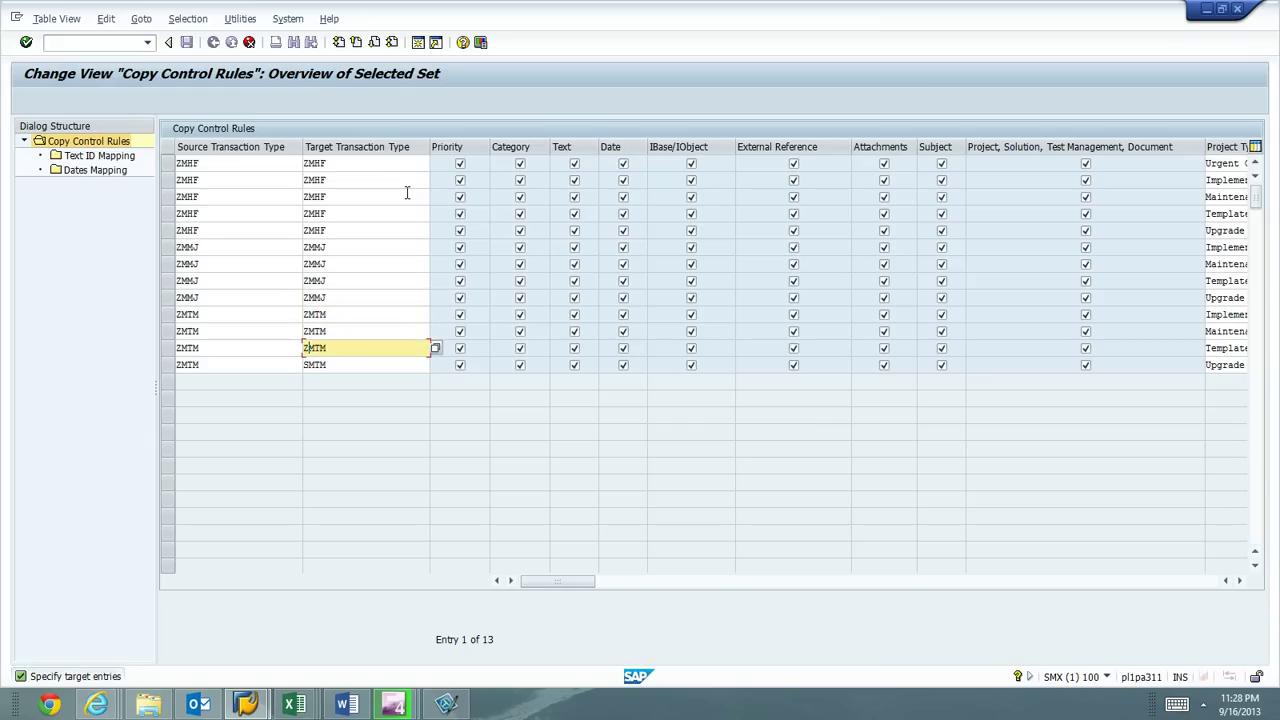
text(Z)
key(Down)
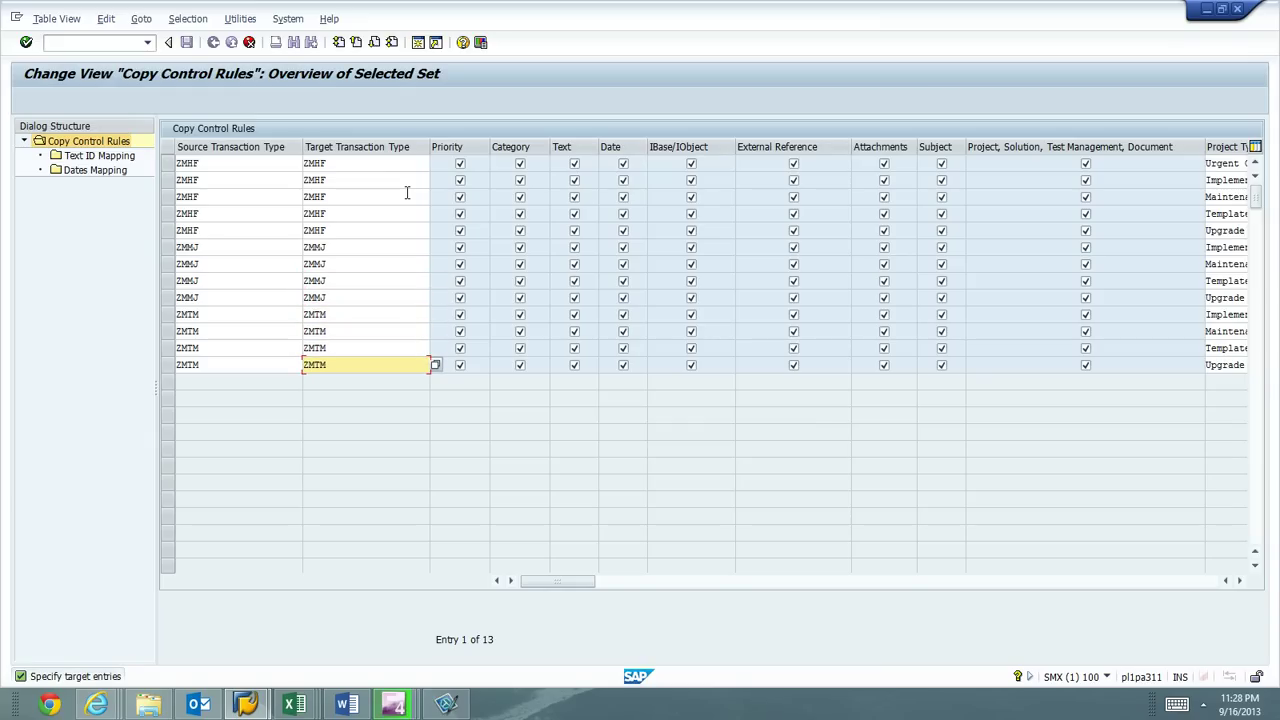
key(Return)
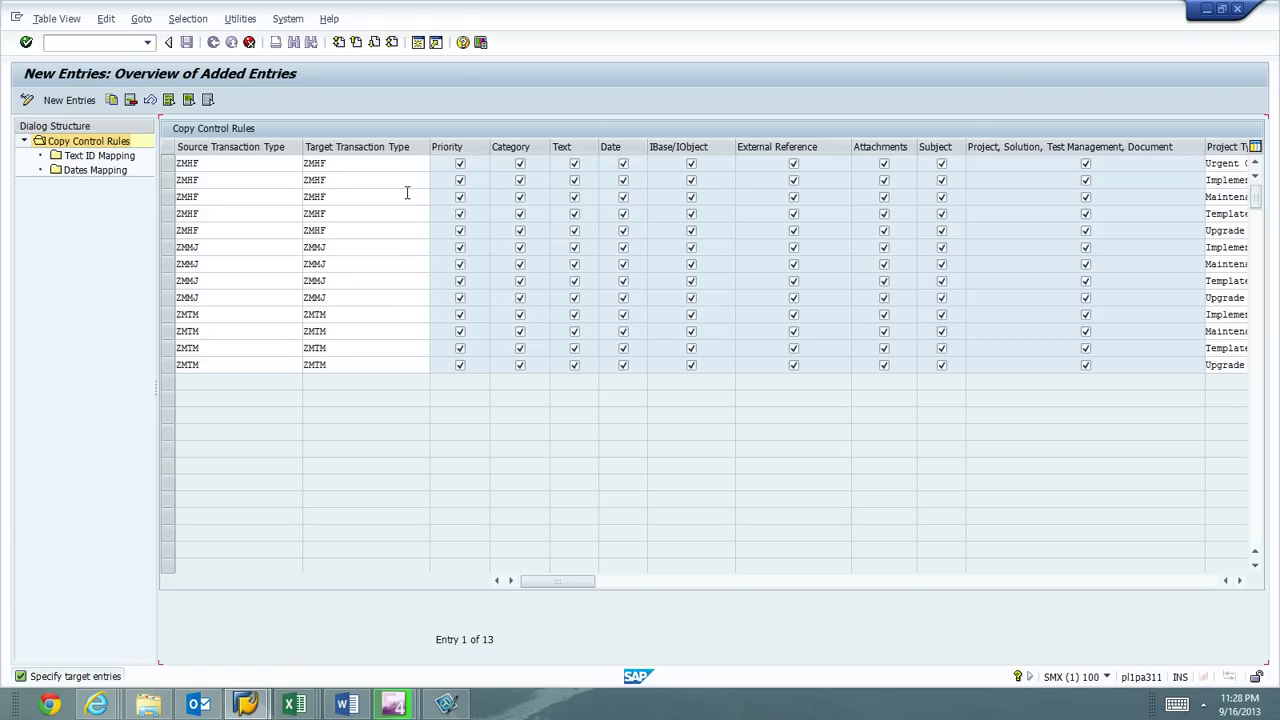
click(186, 42)
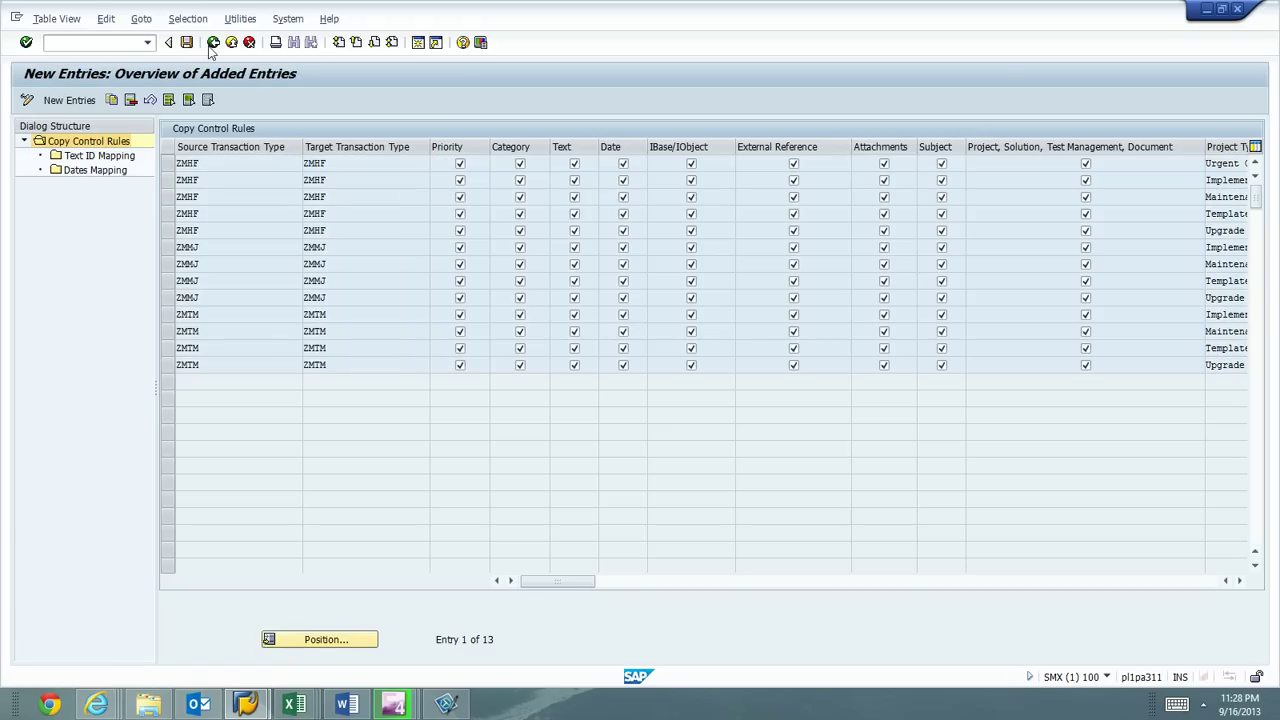
Step: Select the four ZMHF→SMHF and four ZMMJ→SMMJ rules near the end of the Copy Control Rules table
click(213, 45)
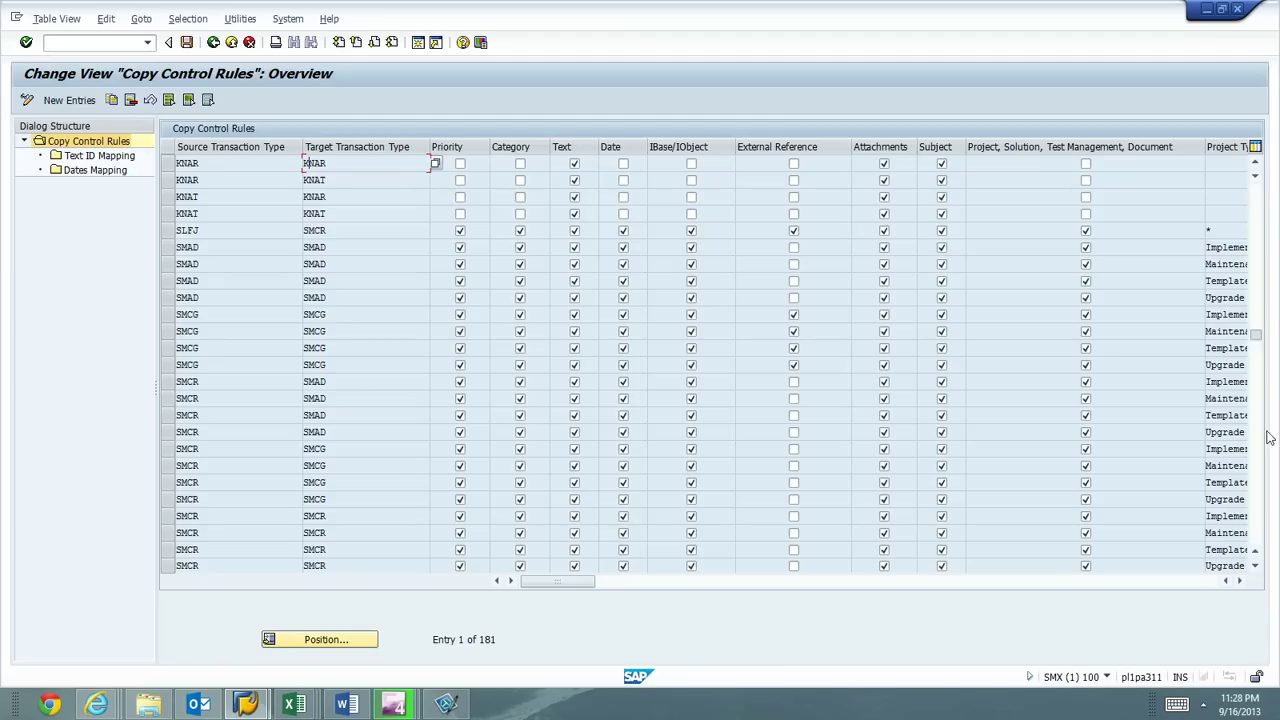
key(ctrl+Page_Down)
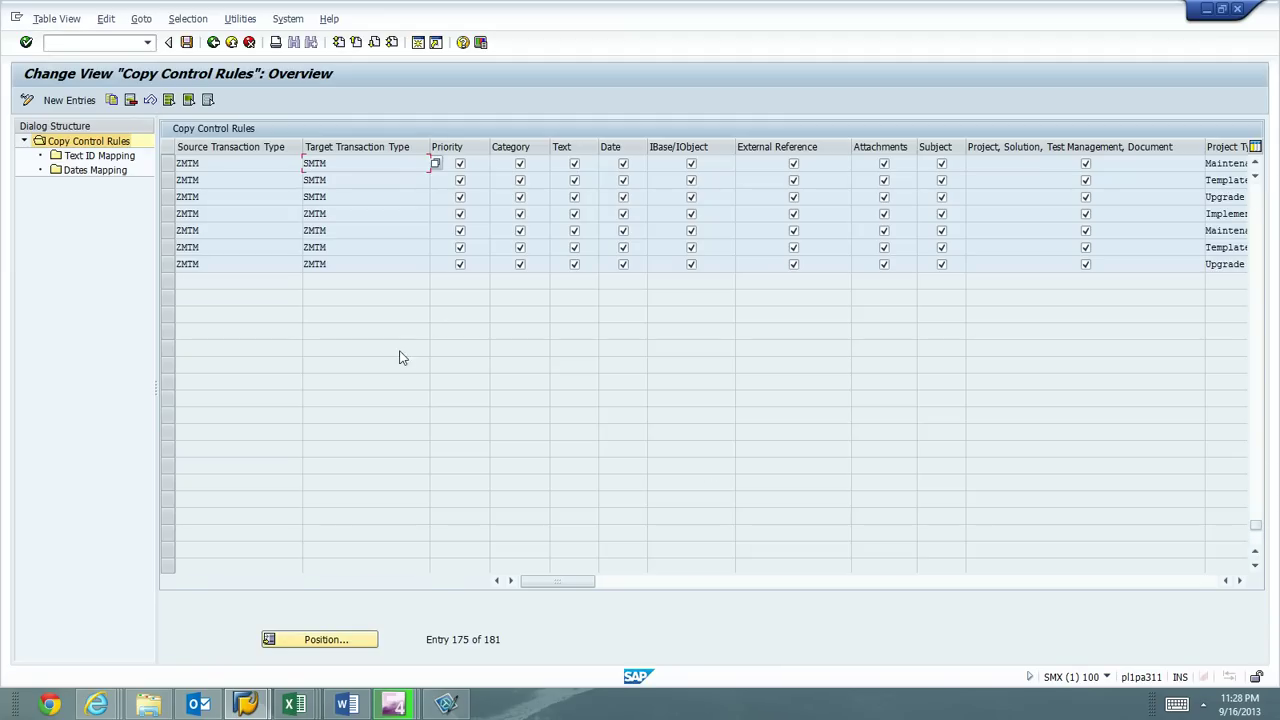
scroll(366, 200, up, 4)
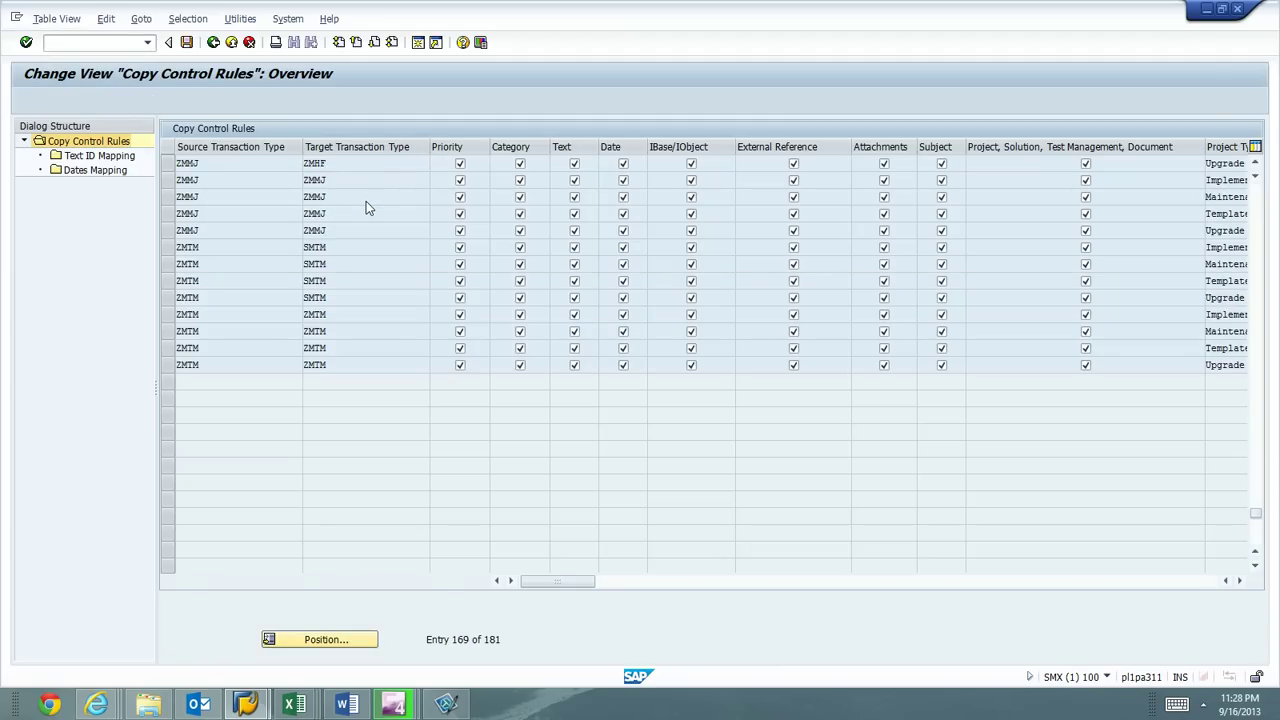
scroll(370, 225, up, 3)
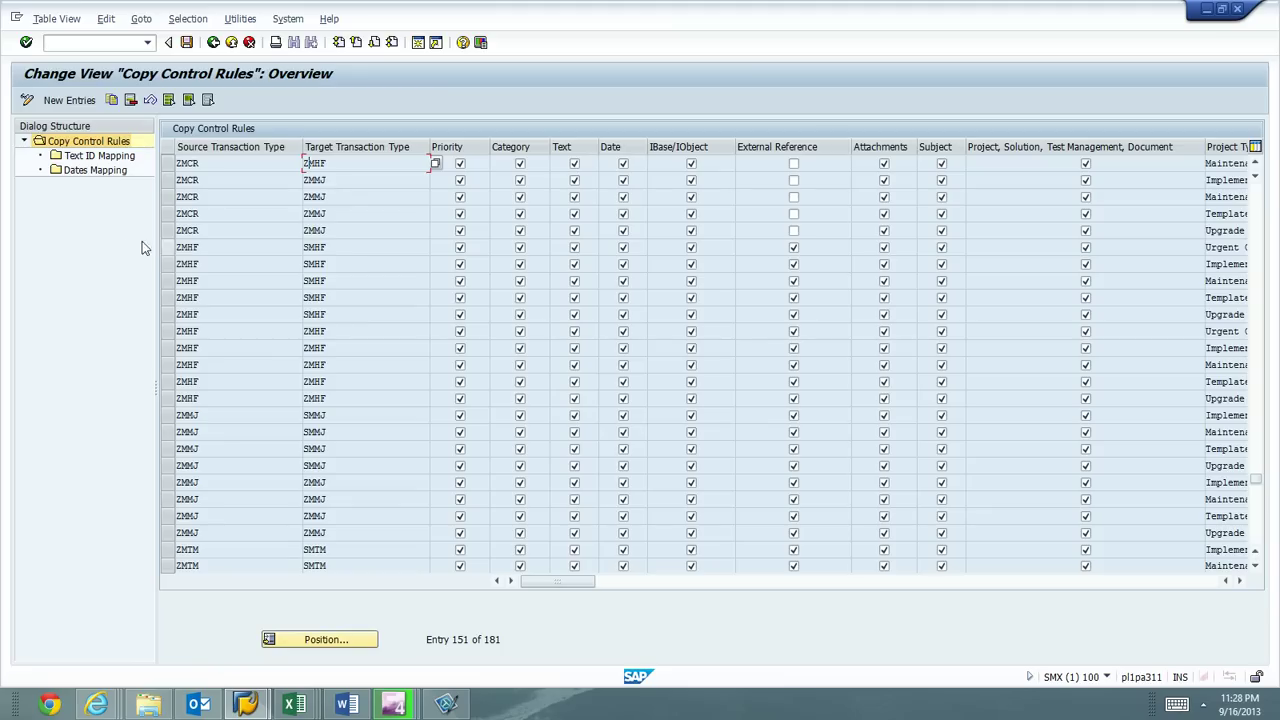
drag(172, 256, 172, 320)
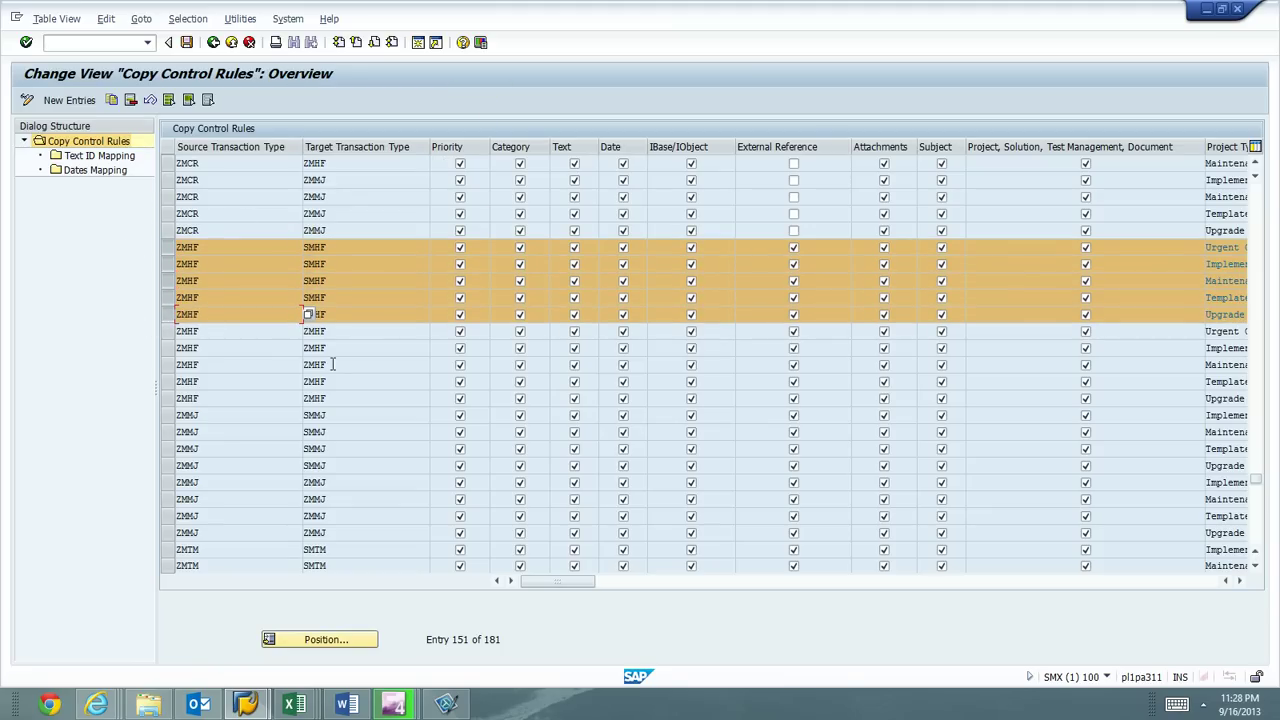
drag(164, 420, 173, 471)
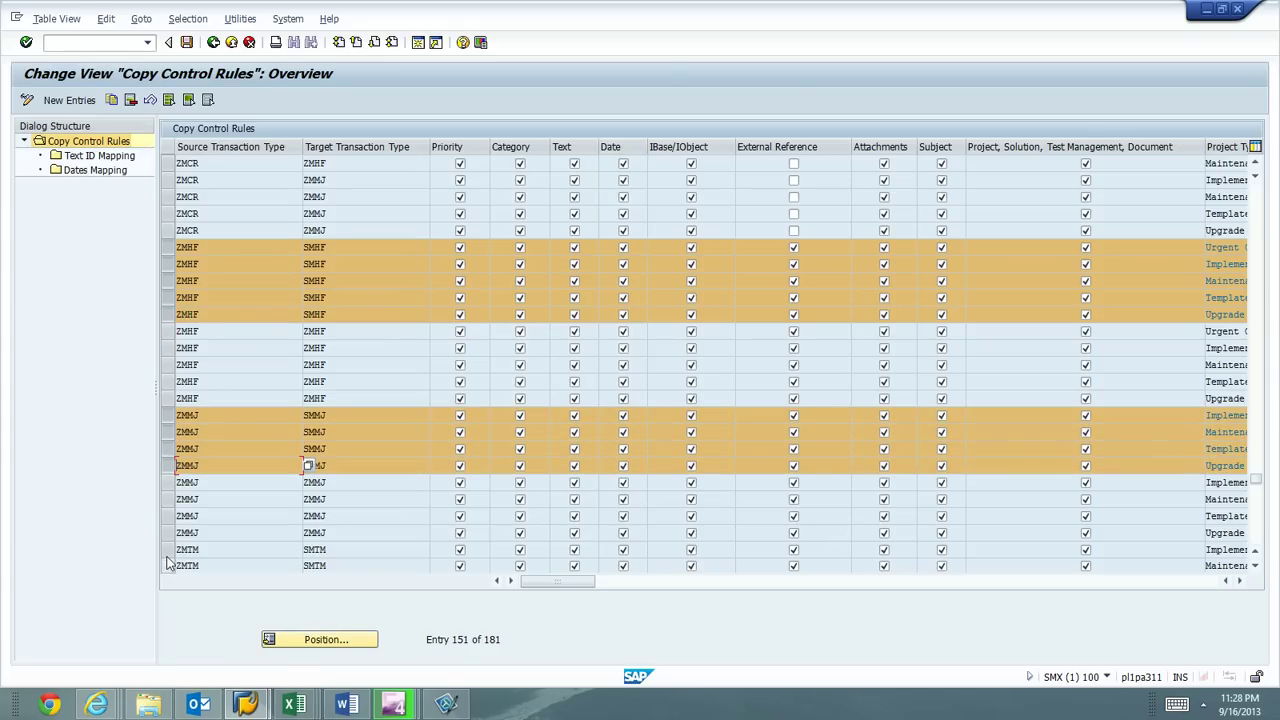
drag(170, 549, 170, 567)
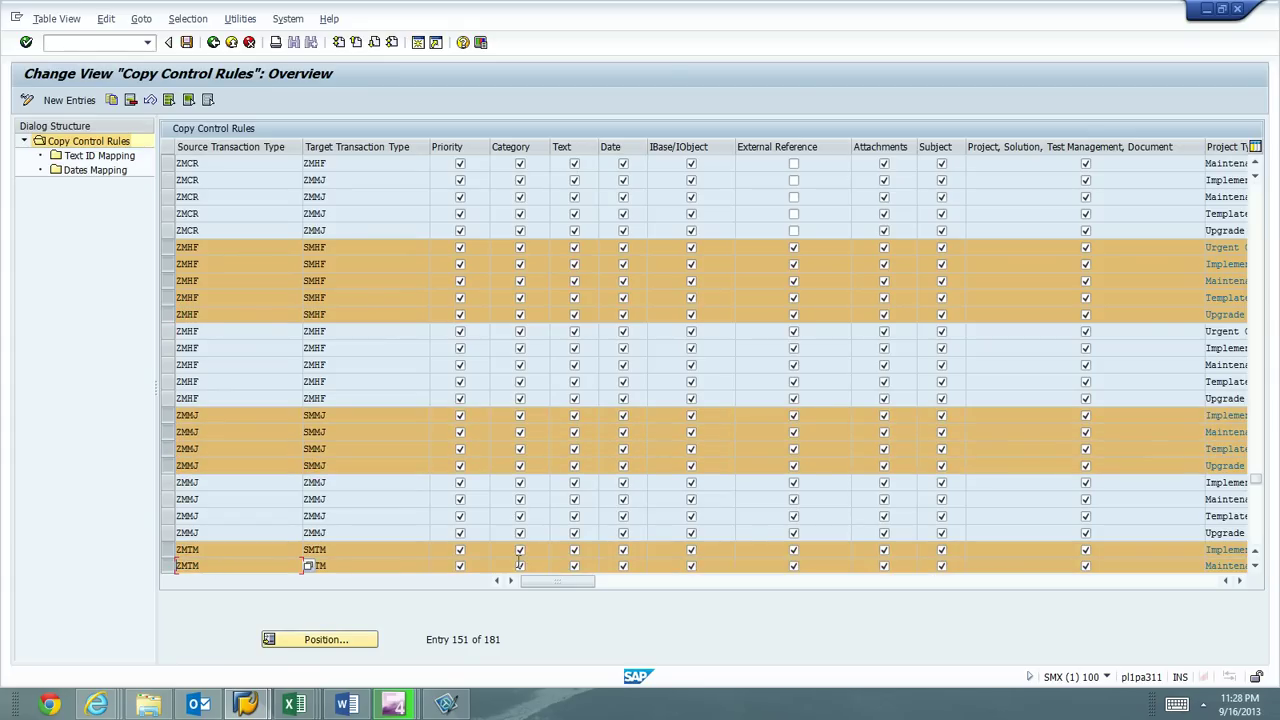
Step: Add the remaining ZMTM rules targeting SMTM to the selection
click(1256, 567)
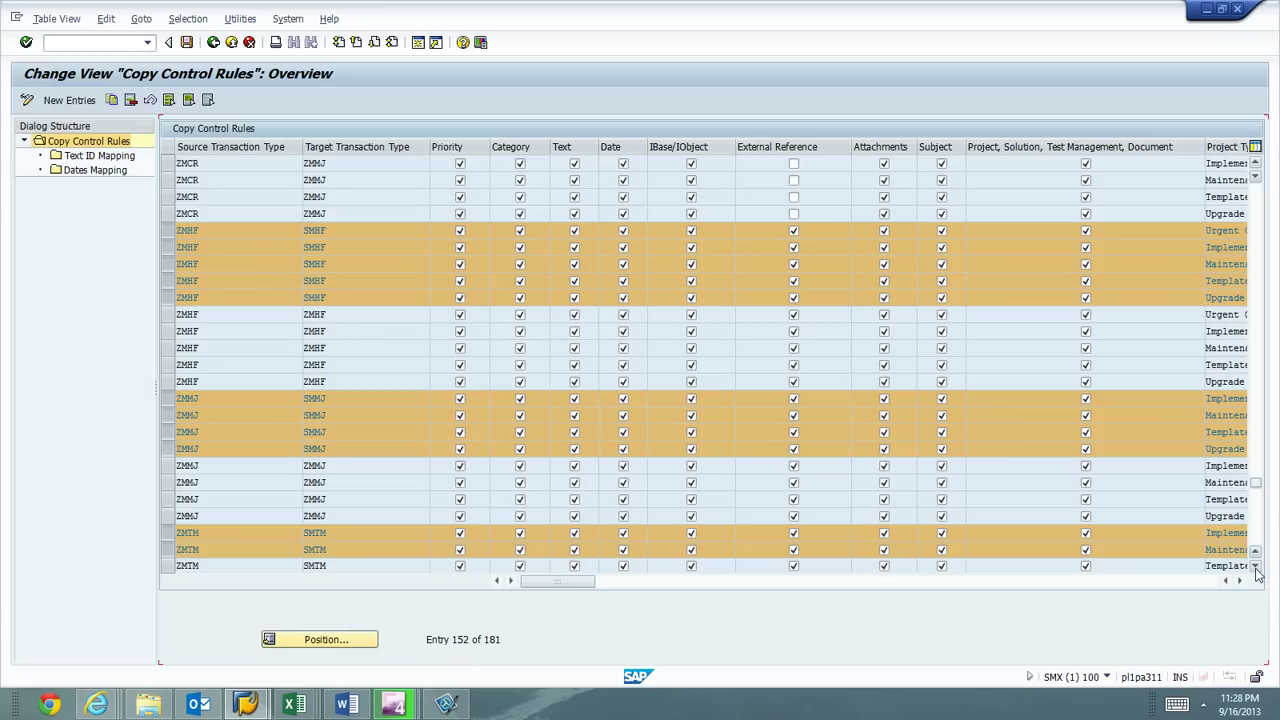
click(1256, 567)
click(1256, 567)
click(1256, 567)
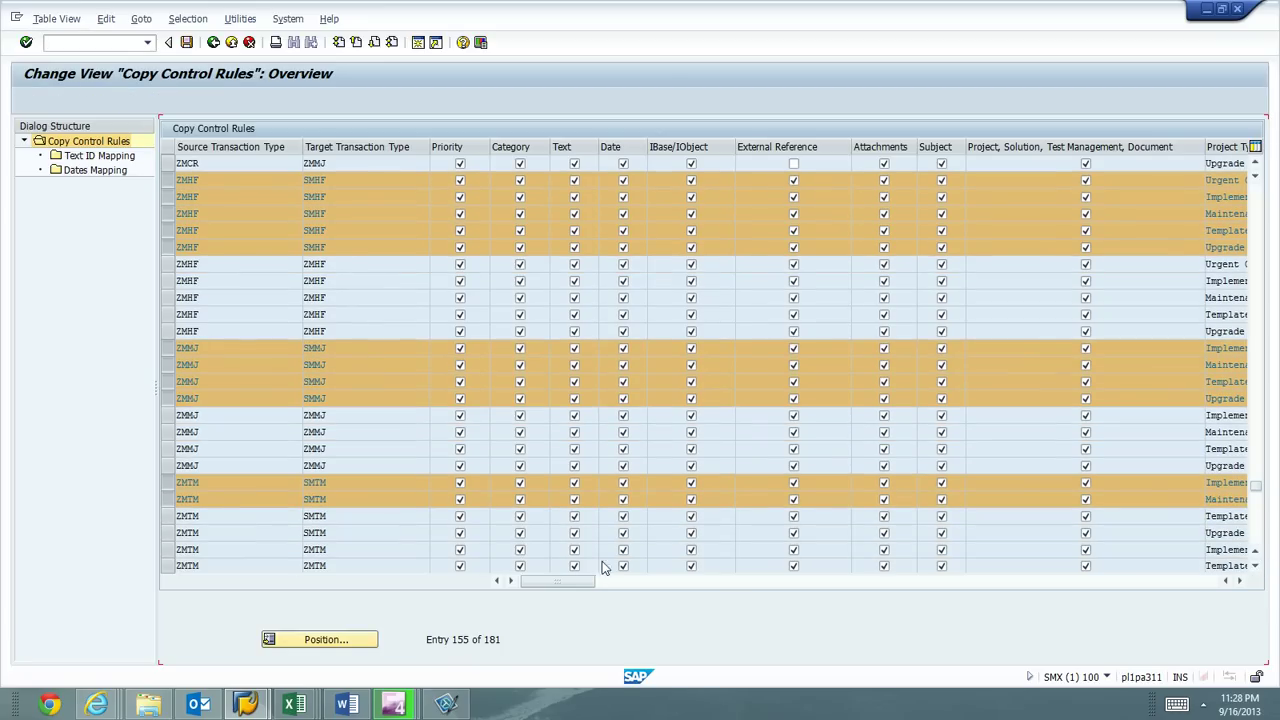
click(167, 499)
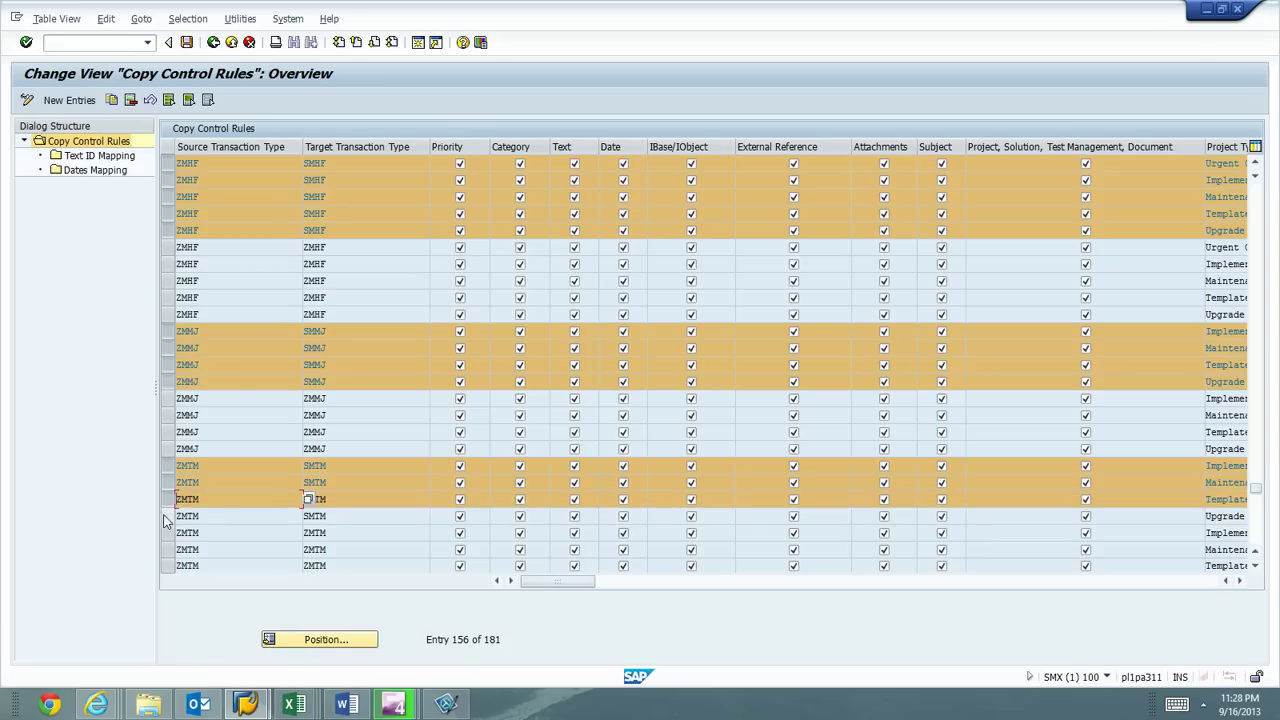
click(167, 516)
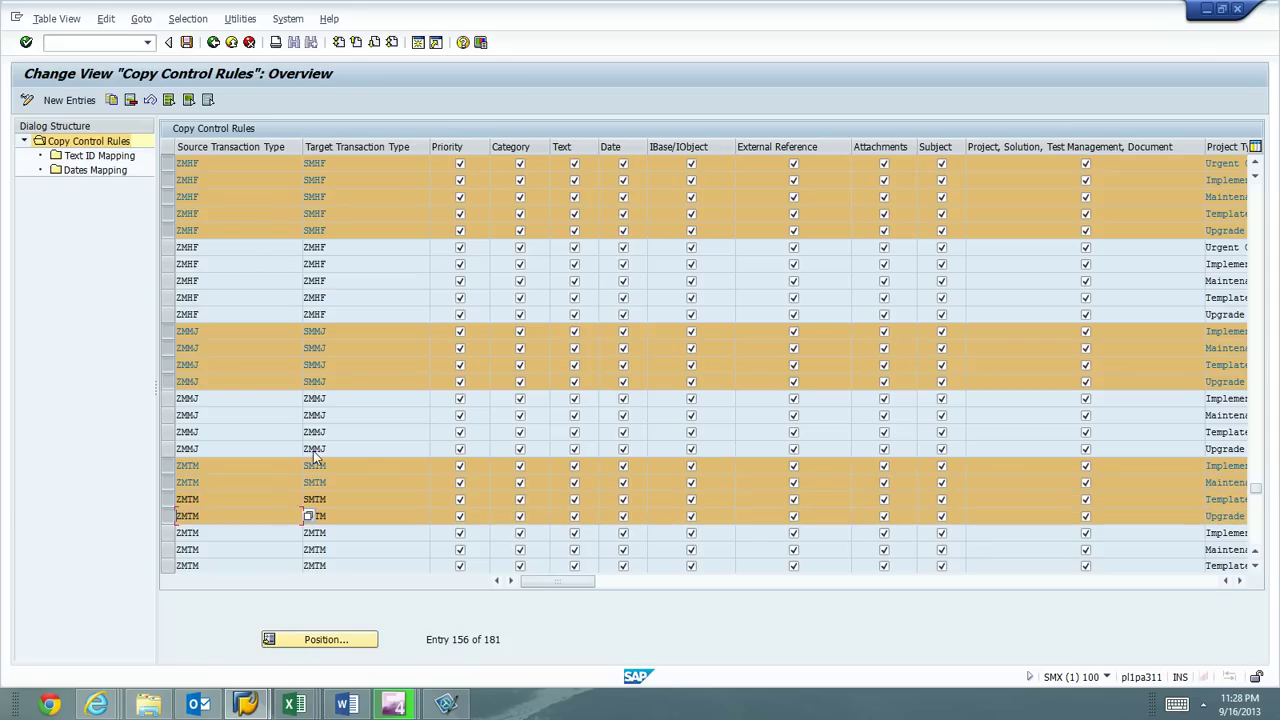
Step: Delete the 13 selected standard-target rules, save, and return to the web configuration page
click(131, 101)
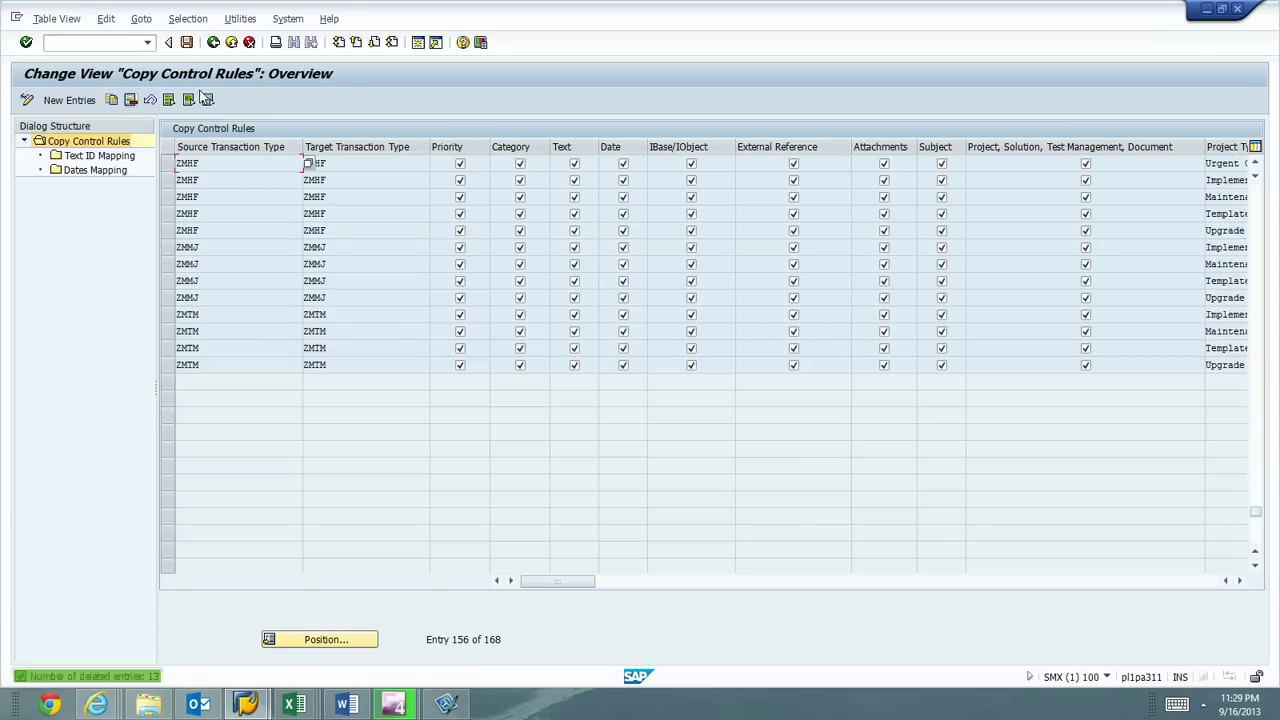
click(187, 43)
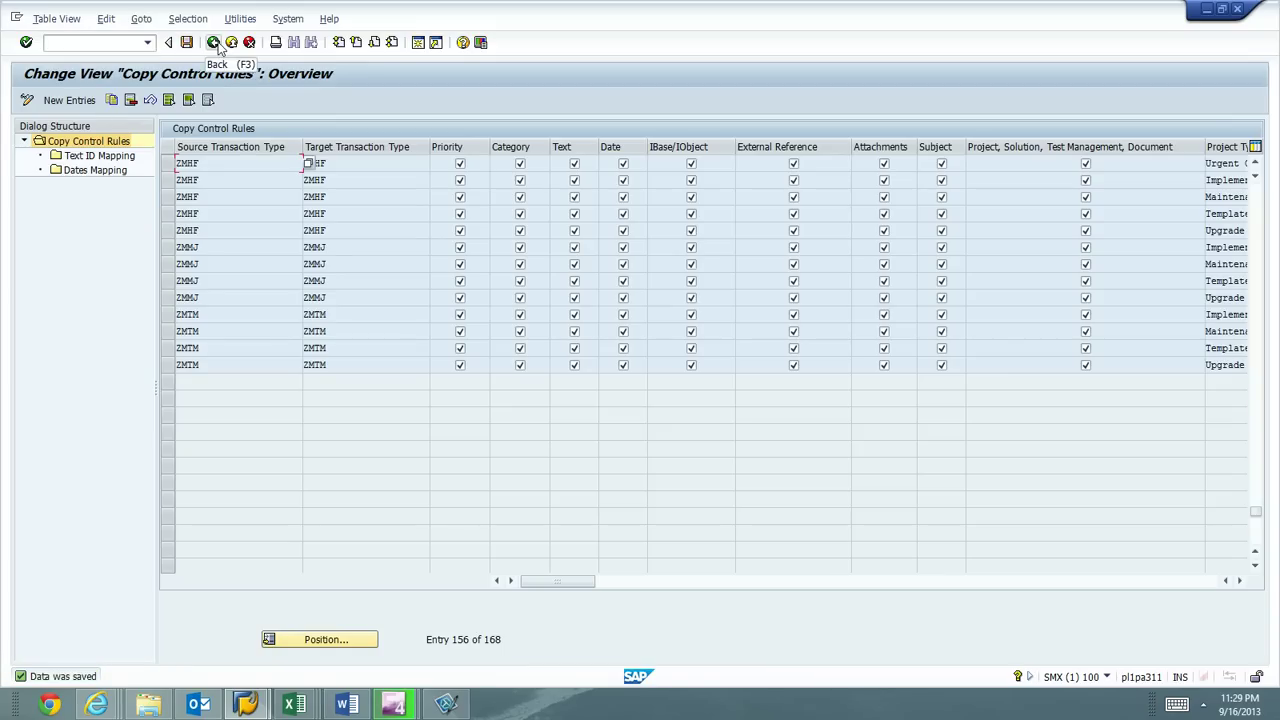
click(213, 42)
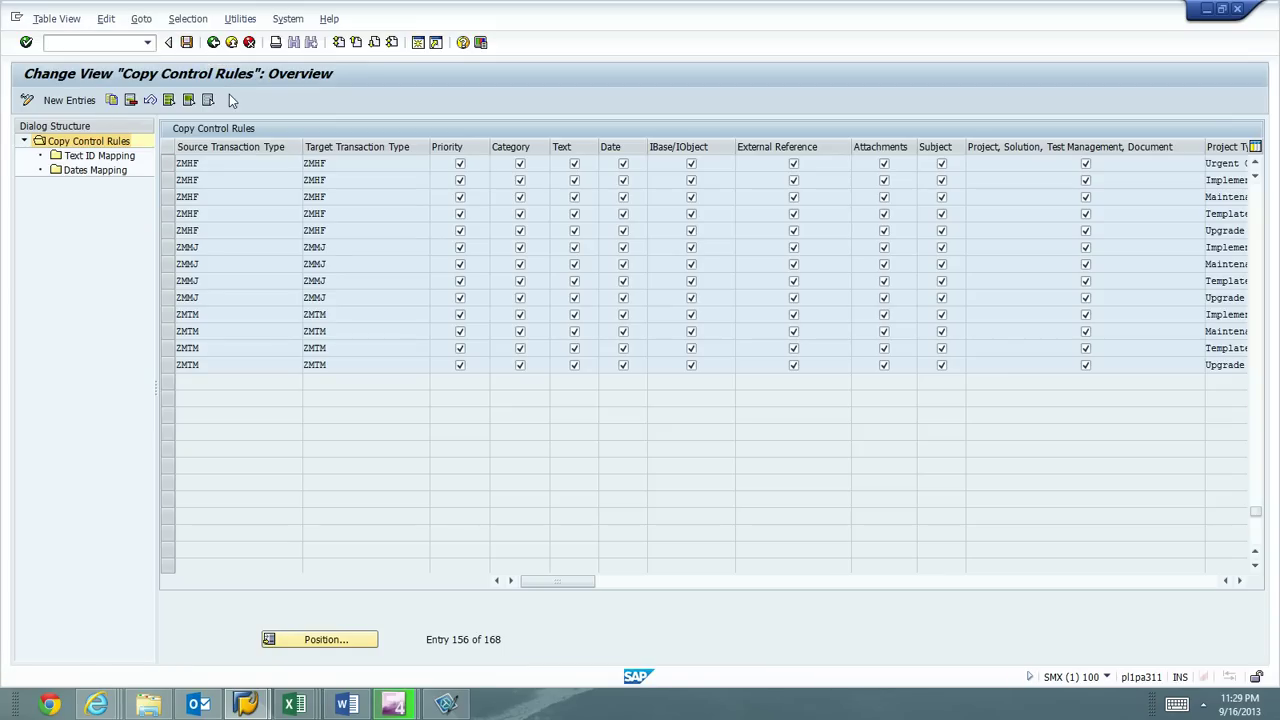
key(alt+Tab)
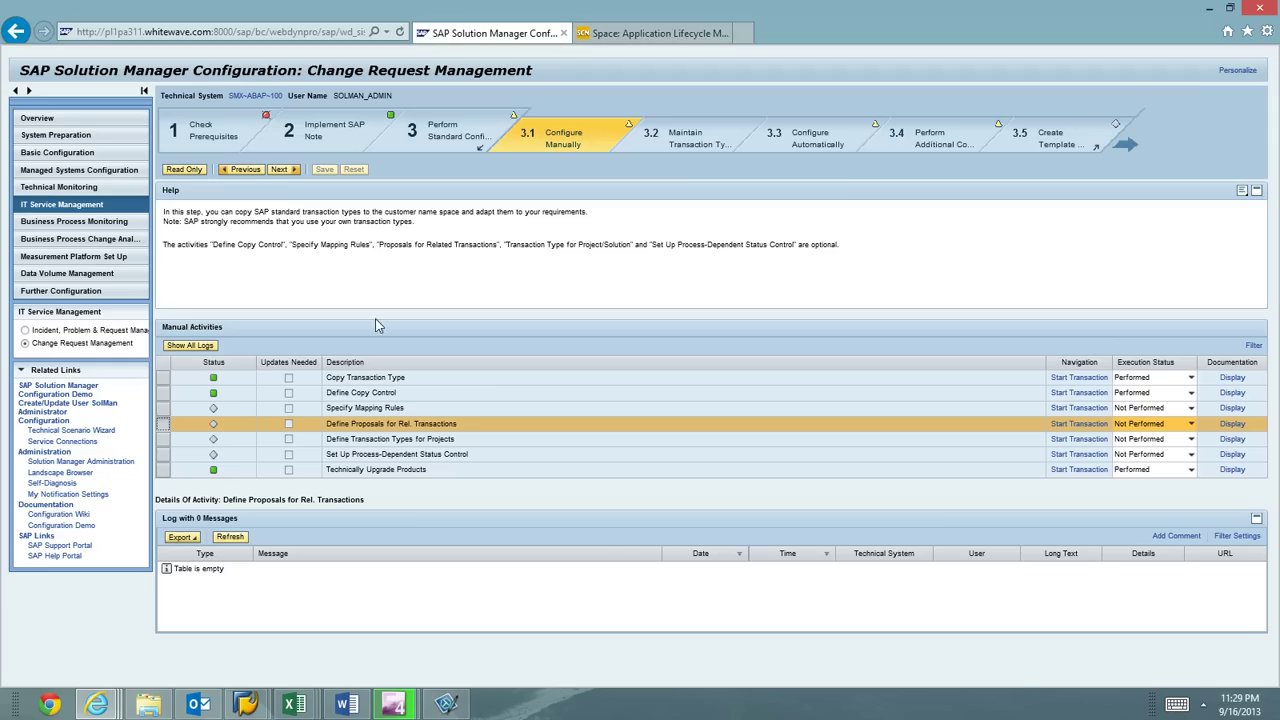
Step: Set the execution status of the Specify Mapping Rules activity to Performed
click(412, 410)
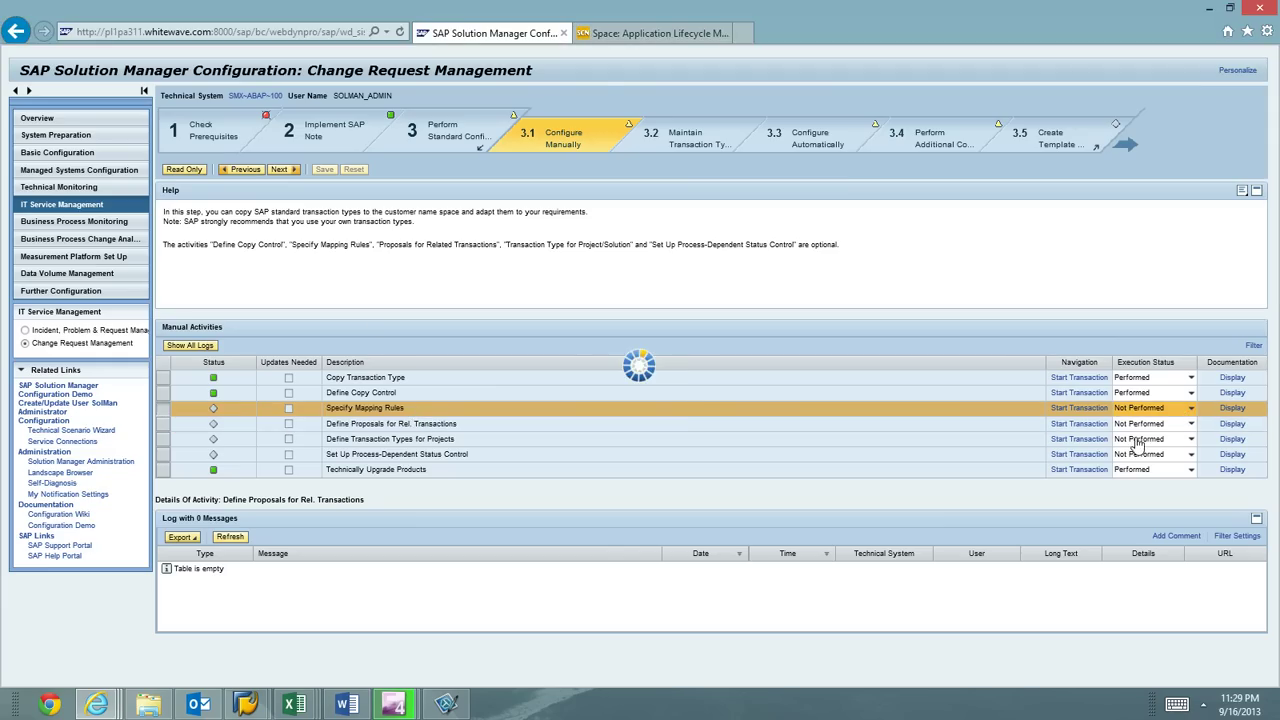
click(1191, 409)
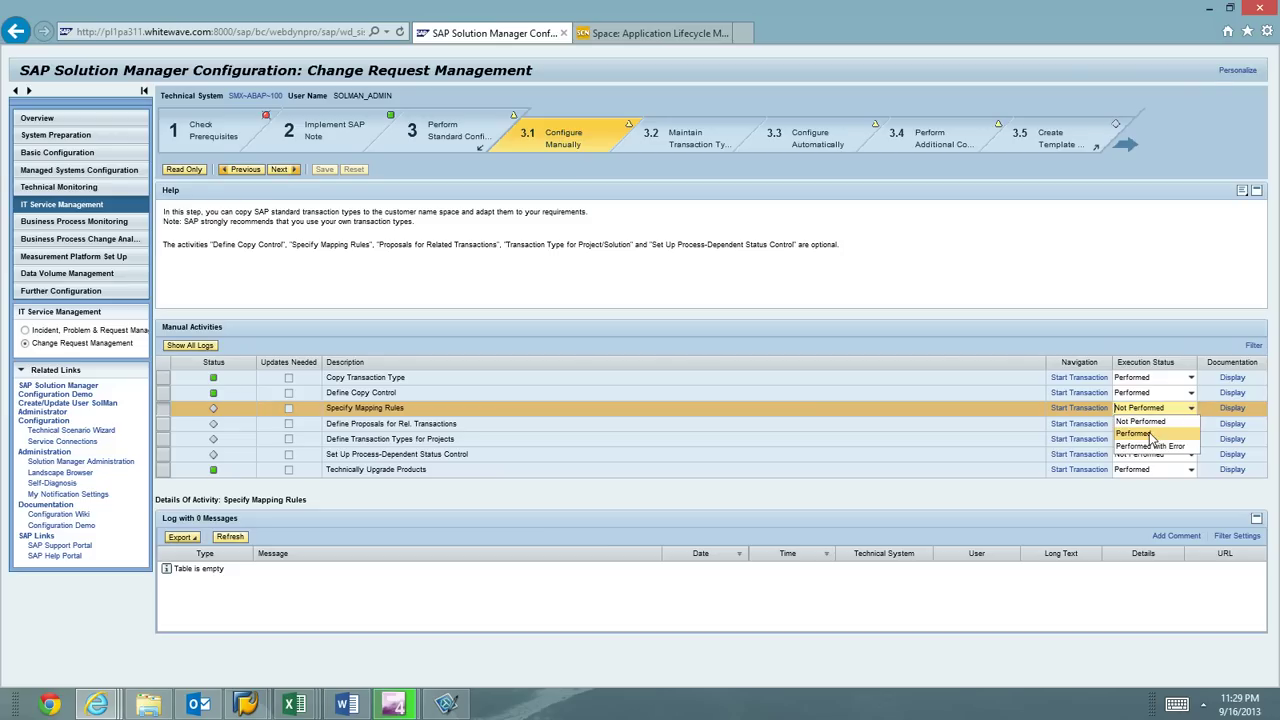
click(1149, 434)
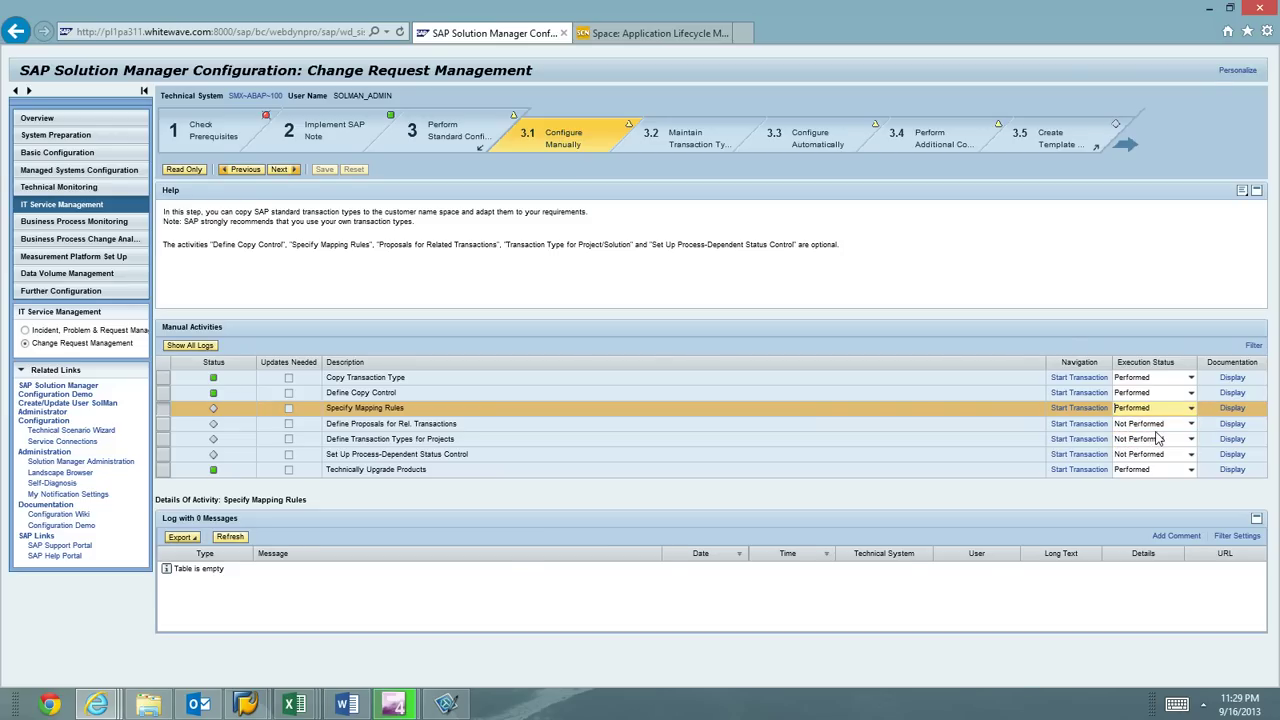